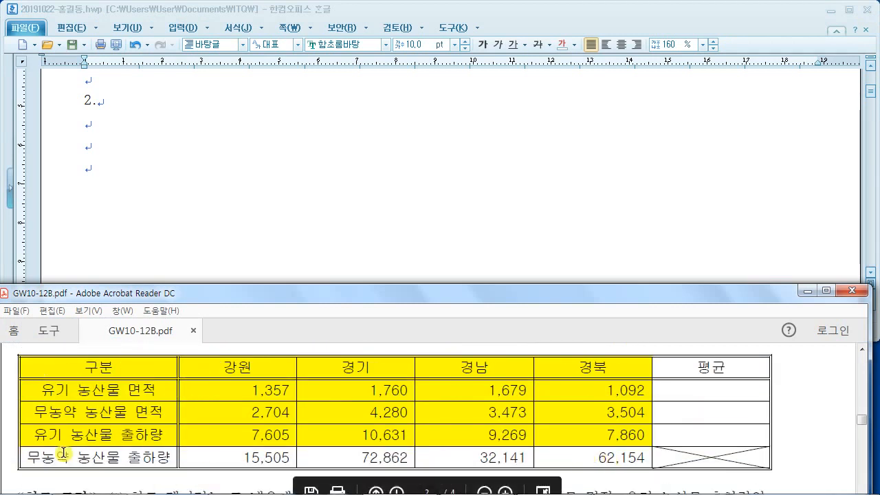
- Examine the PDF's table conditions, caption requirement, table layout and chart conditions
scroll(536, 367, down, 4)
scroll(364, 371, up, 1)
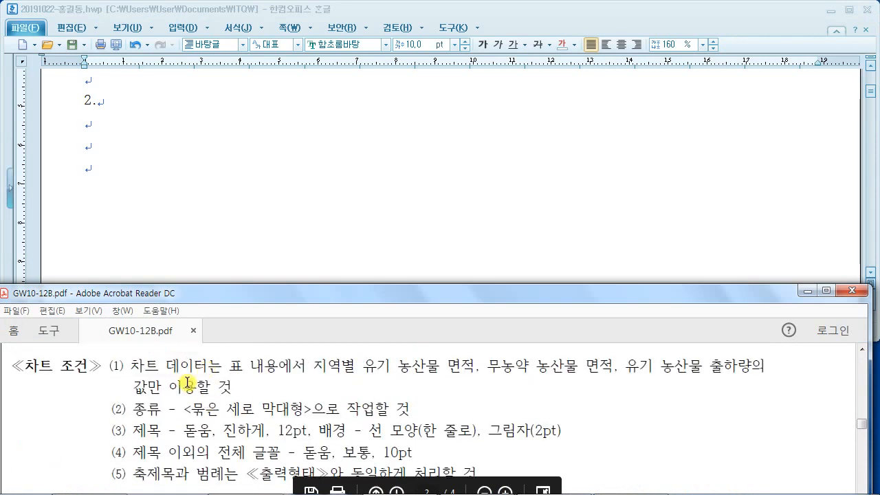
scroll(373, 388, up, 4)
scroll(373, 389, up, 1)
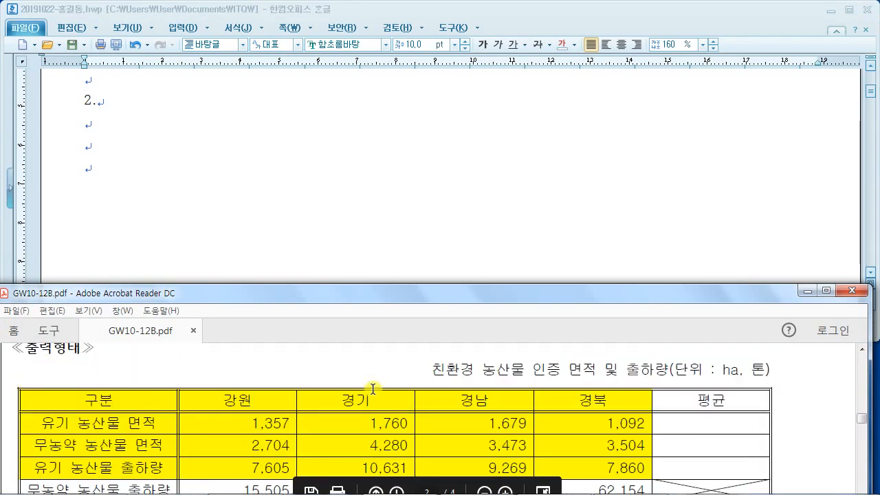
scroll(372, 388, up, 1)
drag(383, 284, 387, 202)
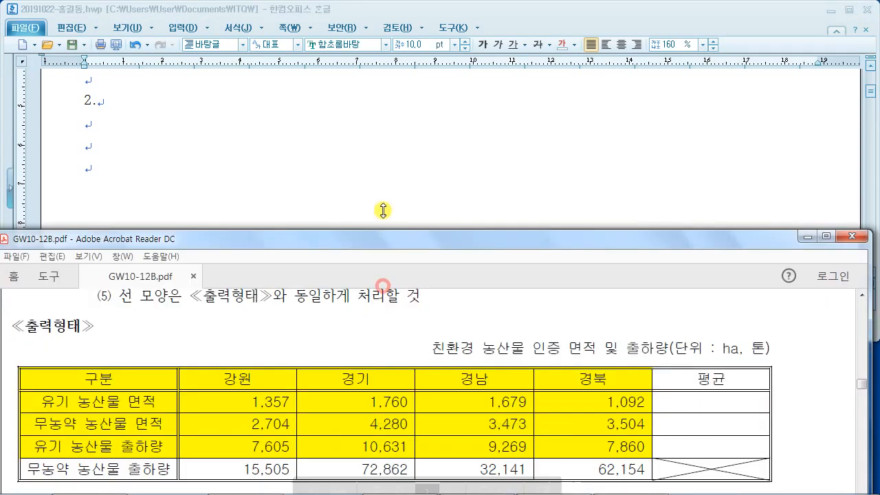
drag(427, 319, 767, 320)
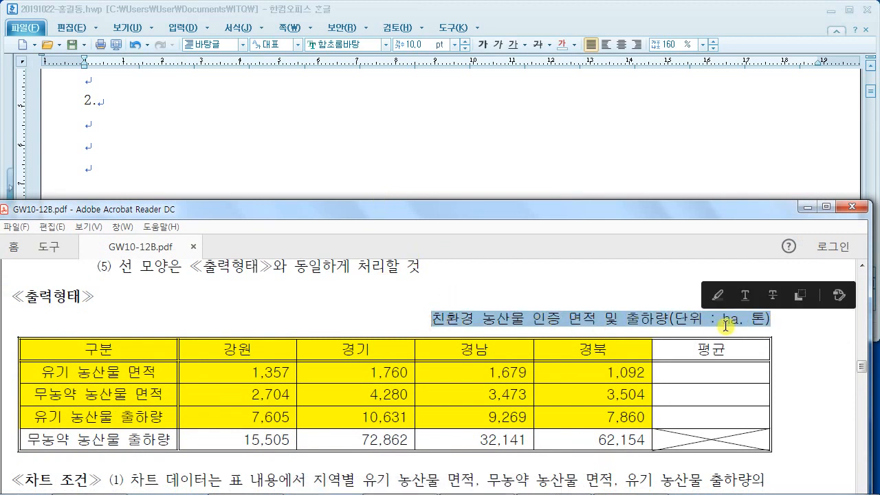
scroll(609, 333, up, 1)
scroll(609, 333, up, 1)
drag(586, 310, 693, 311)
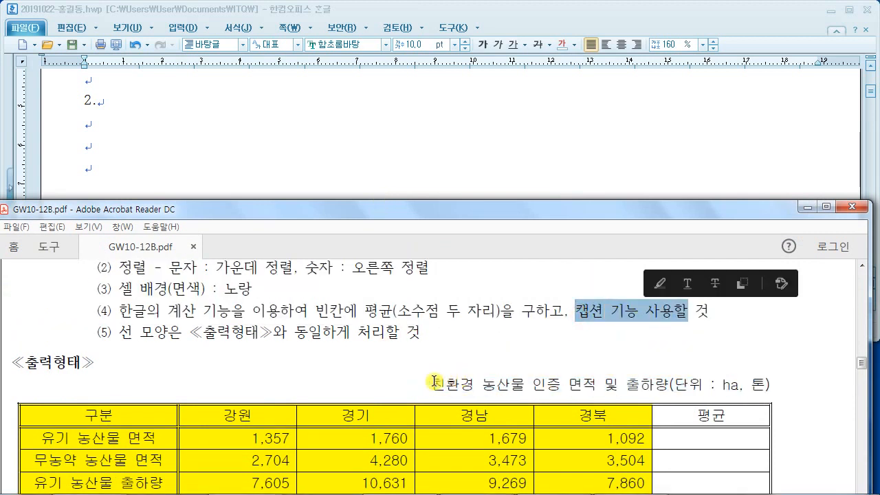
drag(443, 383, 595, 385)
click(513, 392)
scroll(512, 392, down, 2)
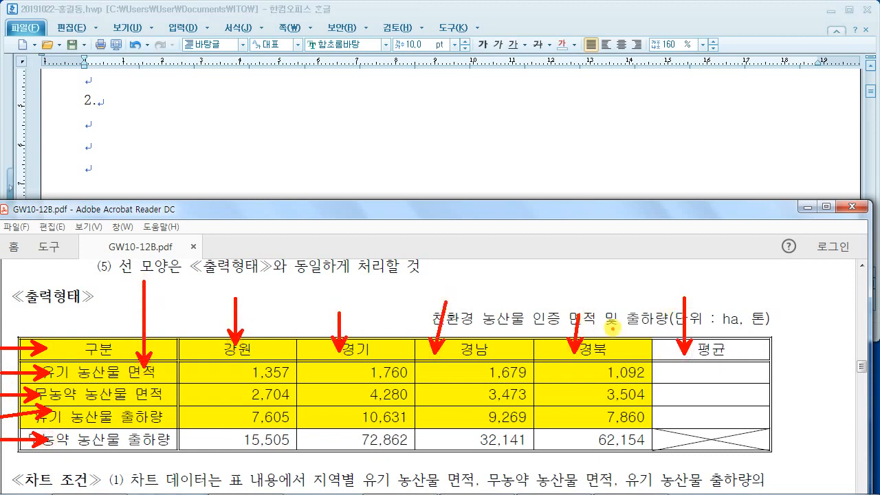
mouse_move(478, 126)
mouse_down()
mouse_move(440, 185)
mouse_move(430, 159)
mouse_up()
drag(446, 136, 536, 146)
mouse_move(573, 141)
mouse_down()
mouse_move(537, 160)
mouse_move(585, 180)
mouse_up()
mouse_move(621, 110)
mouse_down()
mouse_move(616, 166)
mouse_move(609, 166)
mouse_up()
drag(335, 205, 657, 214)
mouse_move(144, 109)
mouse_down()
mouse_move(91, 122)
mouse_move(162, 103)
mouse_up()
key(Escape)
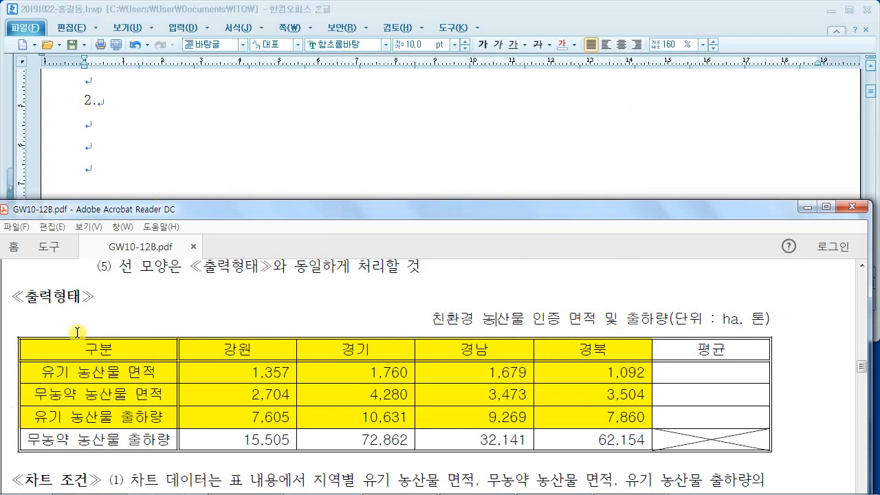
- Switch to the Hangul document and place the cursor on the empty line directly below "2."
click(93, 131)
mouse_move(256, 10)
mouse_down()
mouse_move(279, 113)
mouse_move(478, 133)
mouse_up()
mouse_move(320, 48)
mouse_down()
mouse_move(296, 82)
mouse_move(344, 65)
mouse_move(468, 104)
mouse_up()
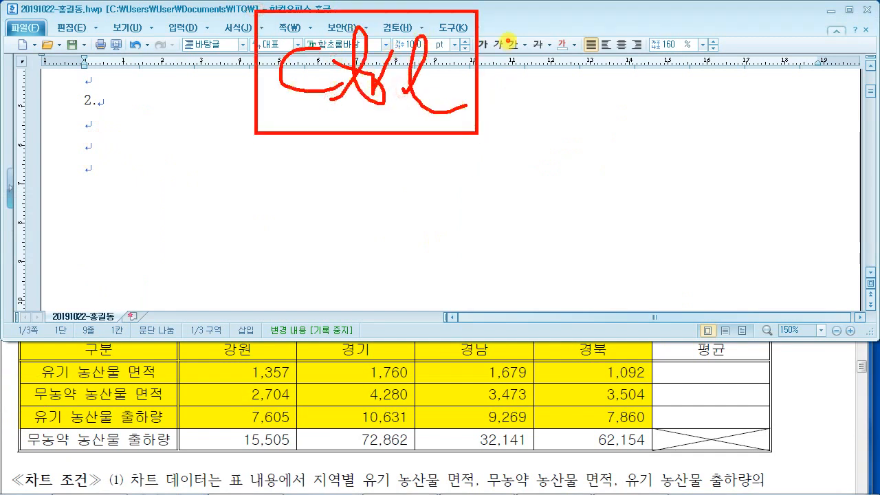
drag(507, 40, 510, 104)
drag(481, 71, 533, 68)
drag(556, 12, 712, 121)
drag(594, 60, 631, 30)
drag(708, 140, 715, 132)
drag(743, 19, 856, 107)
drag(777, 40, 835, 34)
drag(795, 35, 795, 103)
mouse_move(72, 209)
mouse_down()
mouse_move(187, 128)
mouse_move(294, 197)
mouse_move(284, 233)
mouse_up()
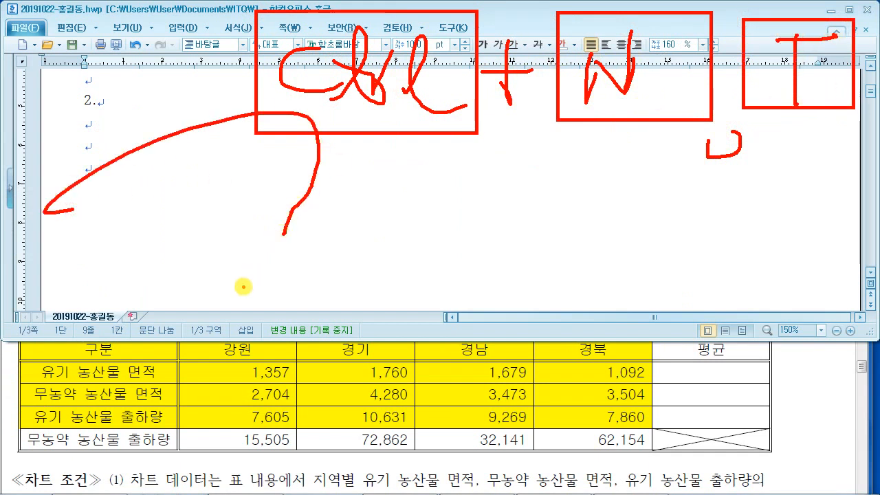
key(Escape)
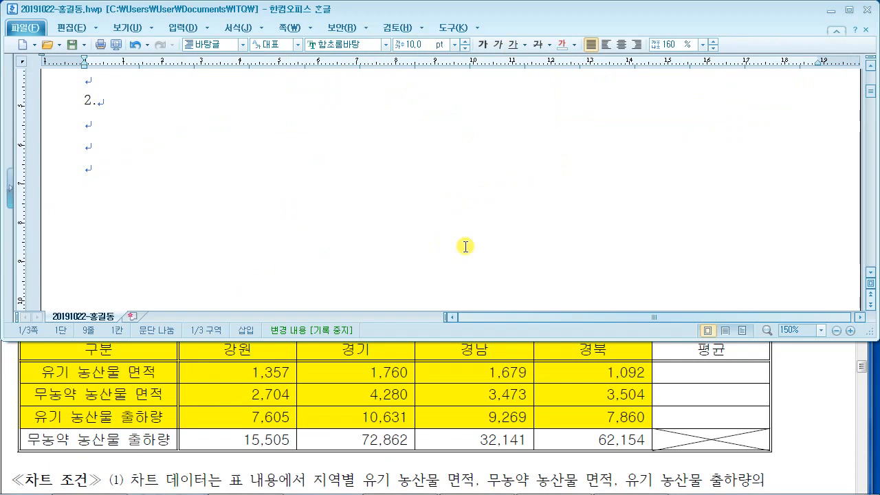
- Insert a table with 5 rows and 6 columns on the line below "2."
key(ctrl+n)
key(t)
drag(397, 101, 279, 91)
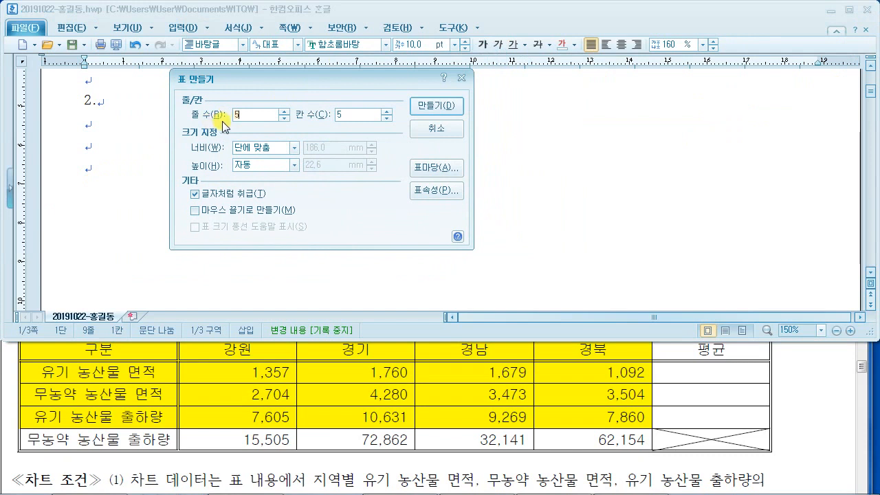
click(344, 115)
text(6)
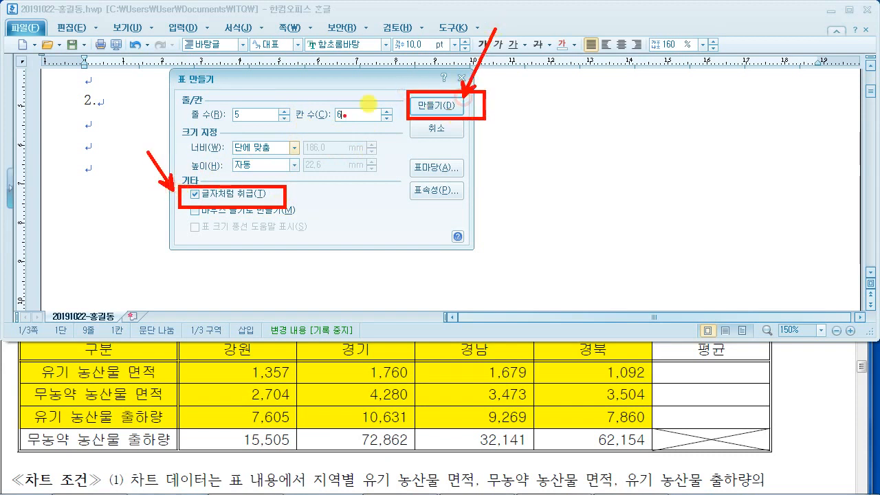
mouse_move(87, 118)
mouse_down()
mouse_move(86, 130)
mouse_move(86, 119)
mouse_up()
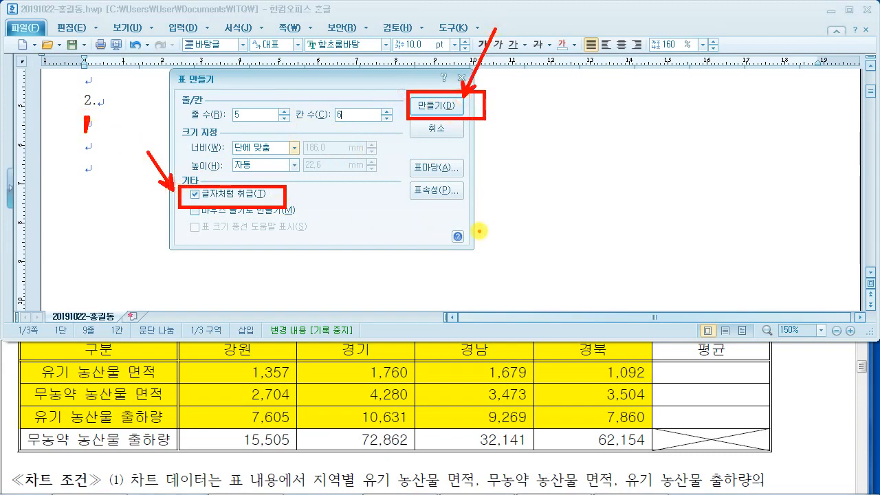
key(Escape)
click(433, 106)
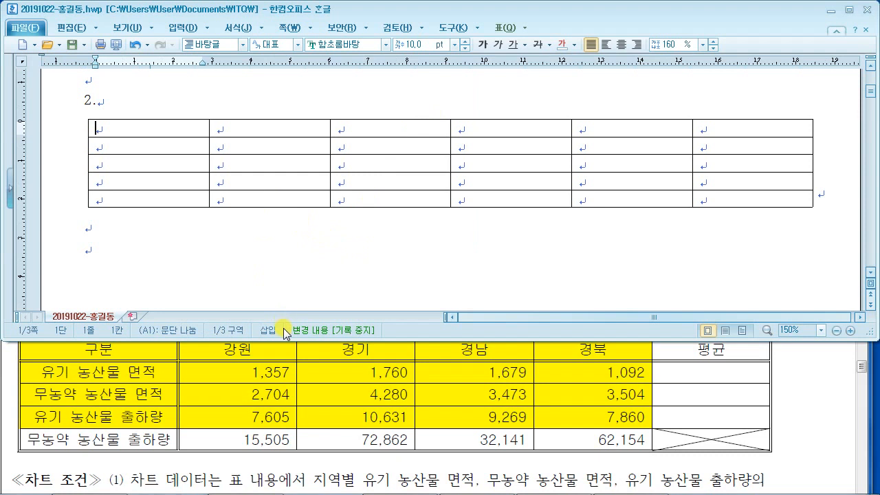
- Enter "구분" and "유기 농산물 면적" in the first column's top two cells, widening that column to fit
drag(274, 341, 274, 321)
click(134, 124)
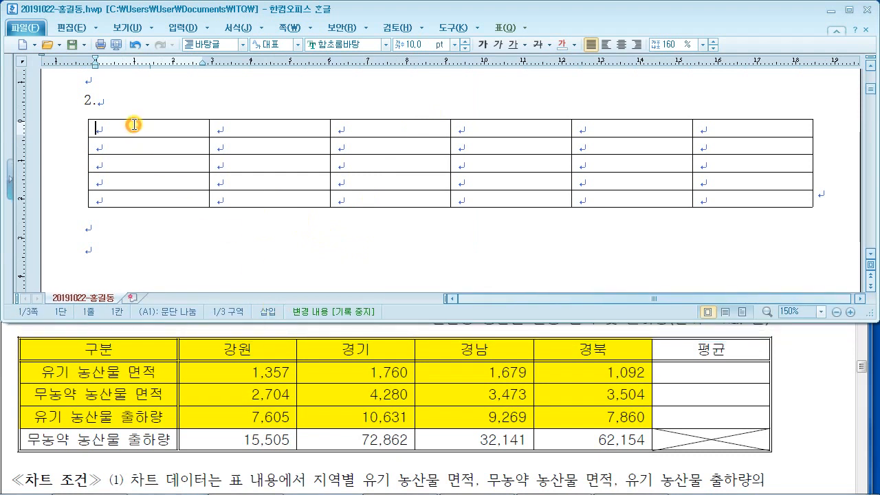
text(구분)
key(Down)
text(유기 농산무)
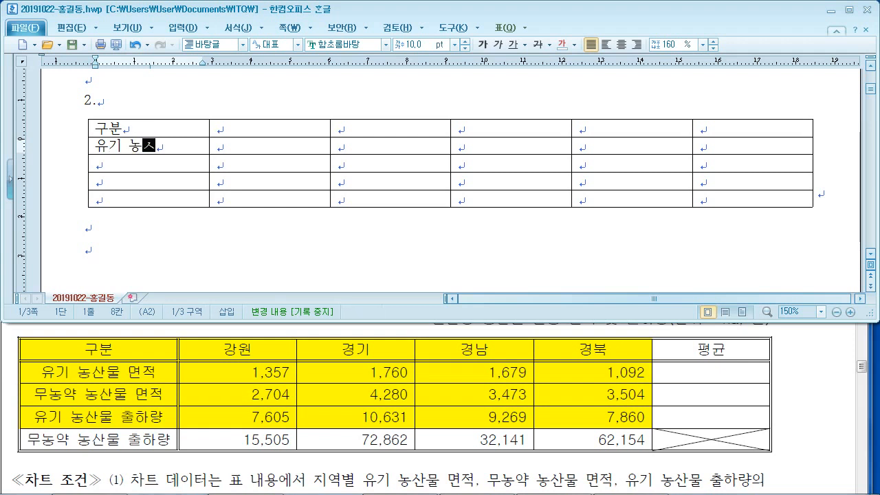
drag(210, 148, 232, 147)
click(204, 145)
text(면저)
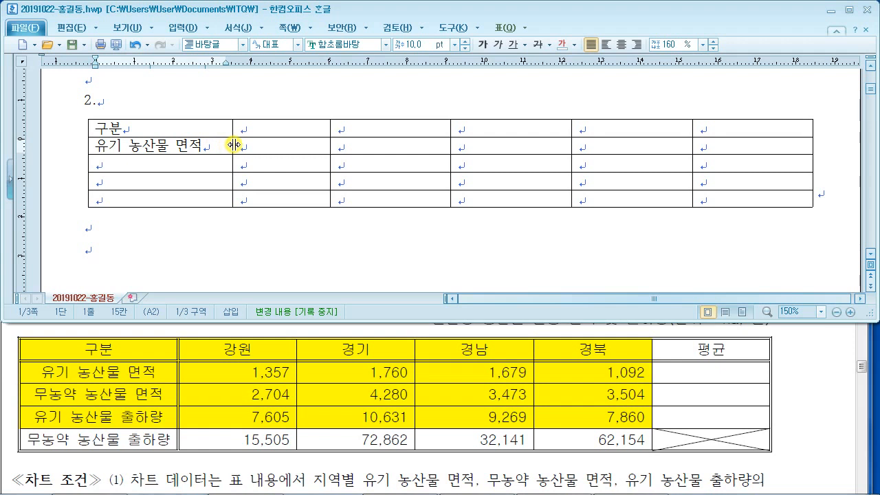
key(Right)
- Narrow the first column slightly and shift the other inner column borders to even out the column widths
drag(232, 146, 220, 147)
drag(331, 147, 337, 141)
drag(454, 145, 454, 146)
drag(571, 147, 580, 150)
drag(693, 146, 701, 146)
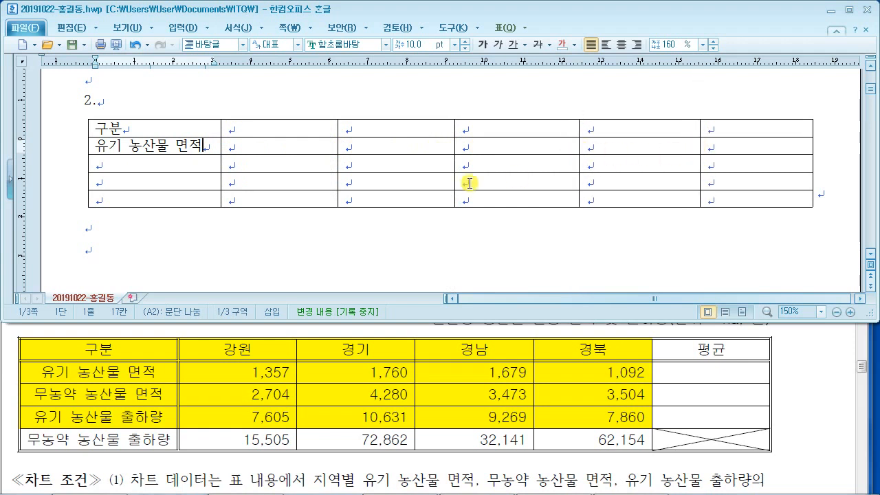
- Enter "무농약 농산물 면적" in the third row's first cell and widen the first column so it fits on one line
click(198, 164)
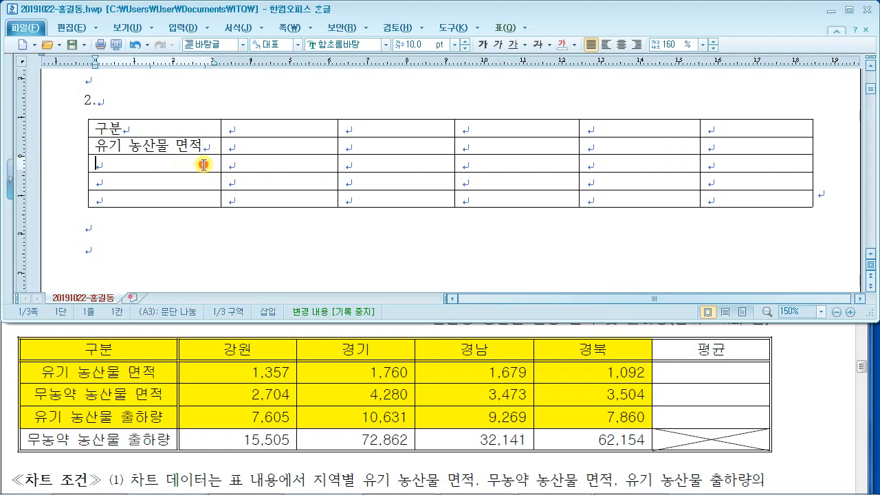
text(무농약 농)
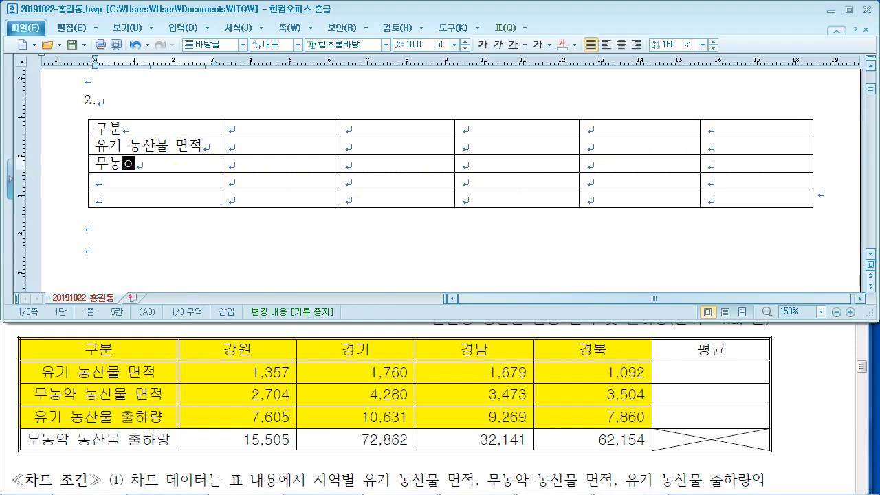
text(산물 면적)
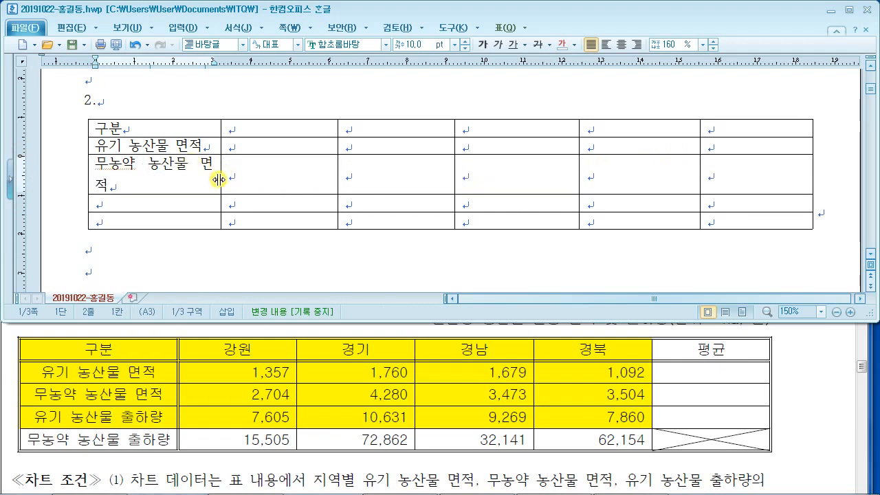
drag(221, 177, 229, 177)
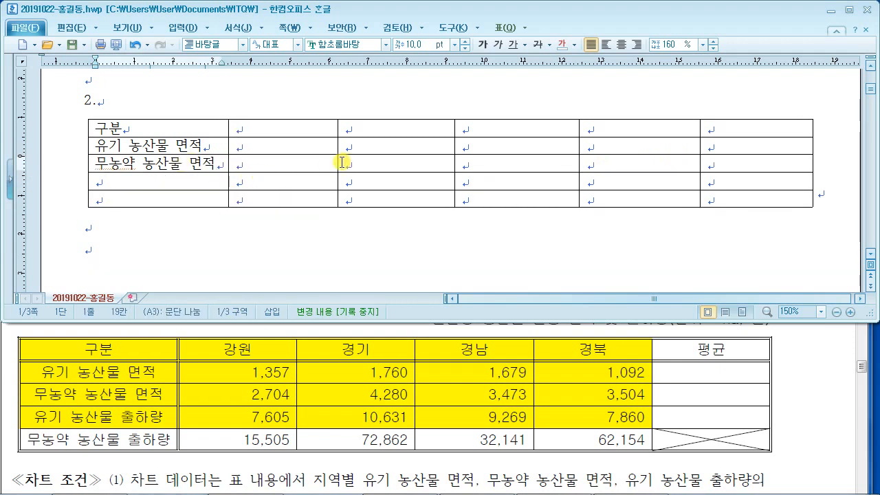
- Enter "유기 농산물 출하량" and "무농약 농산물 출하량" in the first column's last two cells
click(132, 183)
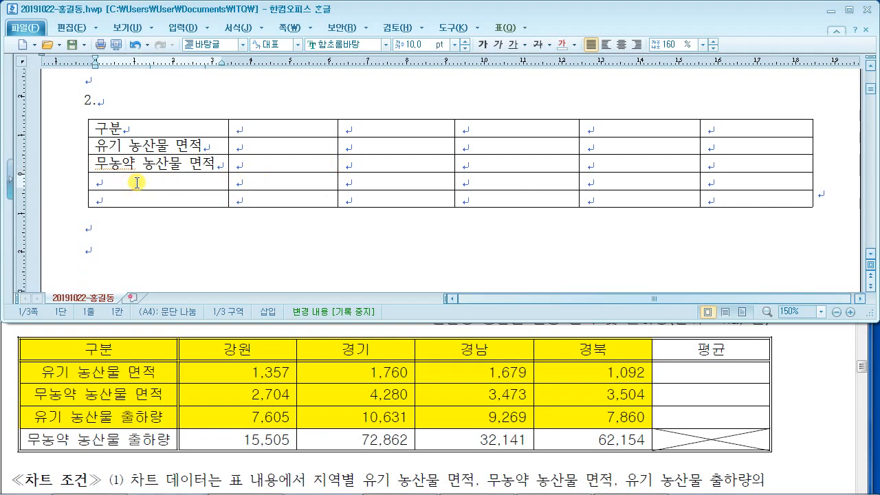
text(육기 농산물 출)
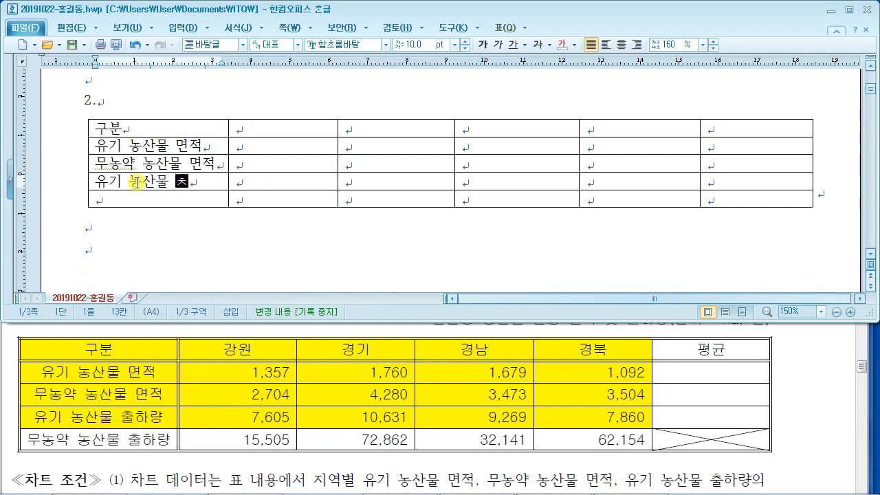
text(하량)
key(Down)
text(무농)
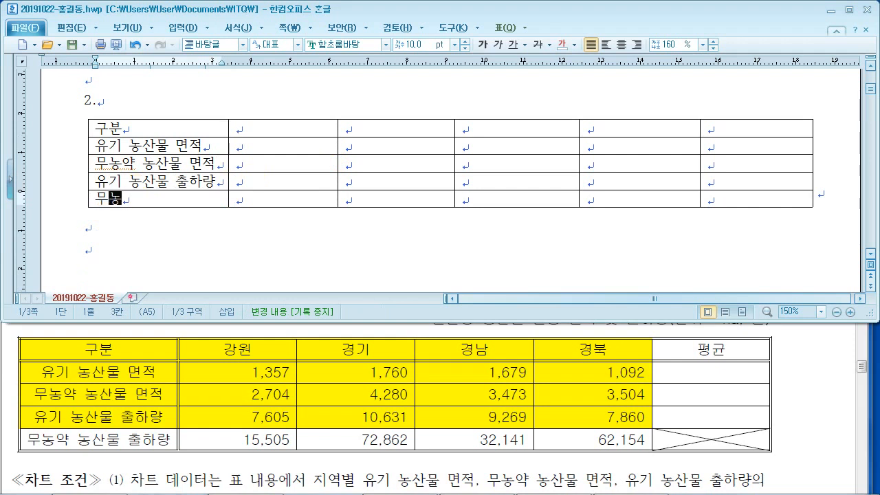
text(약 농산물 )
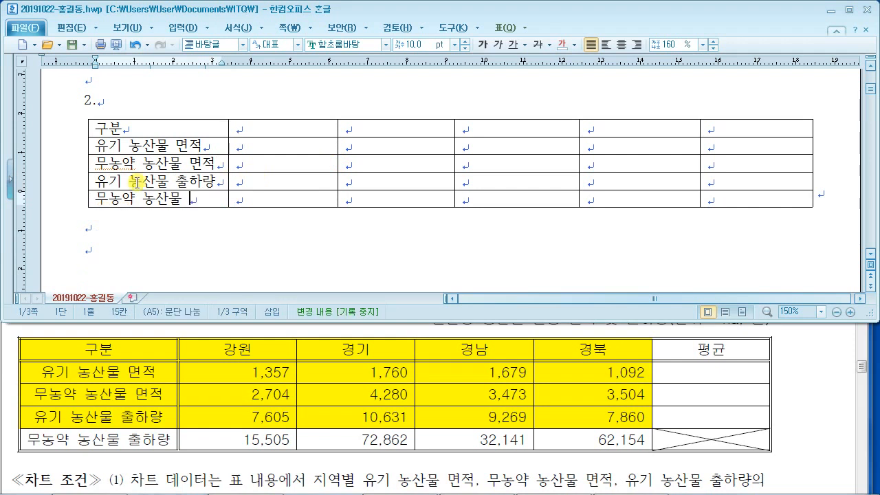
text(출하량)
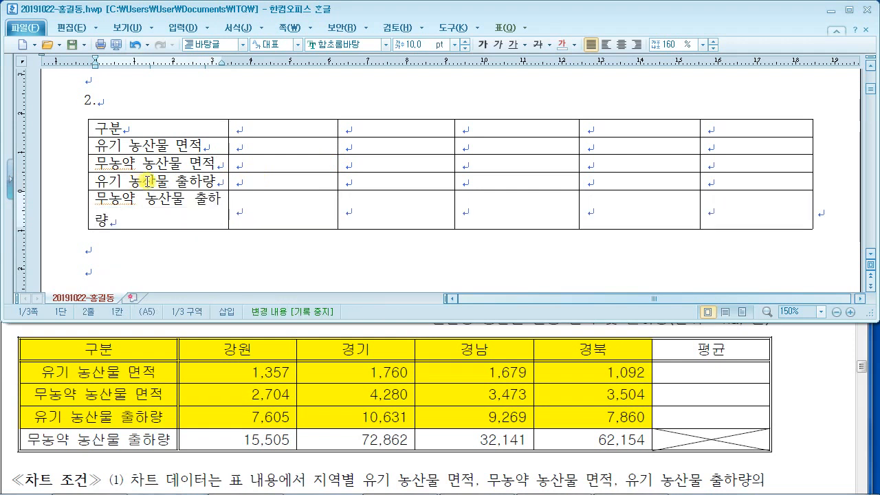
- Widen the first column to fit its longest label on one line and shift the next two column borders to balance the widths
drag(229, 160, 239, 159)
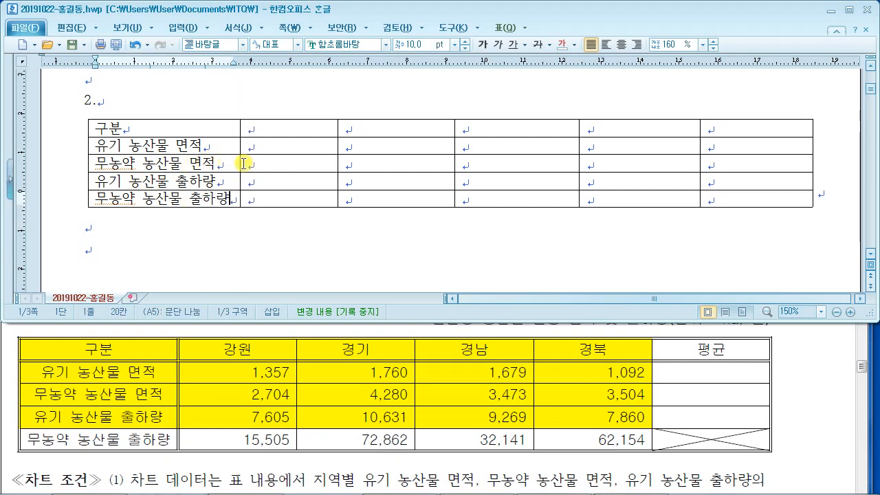
drag(339, 145, 351, 144)
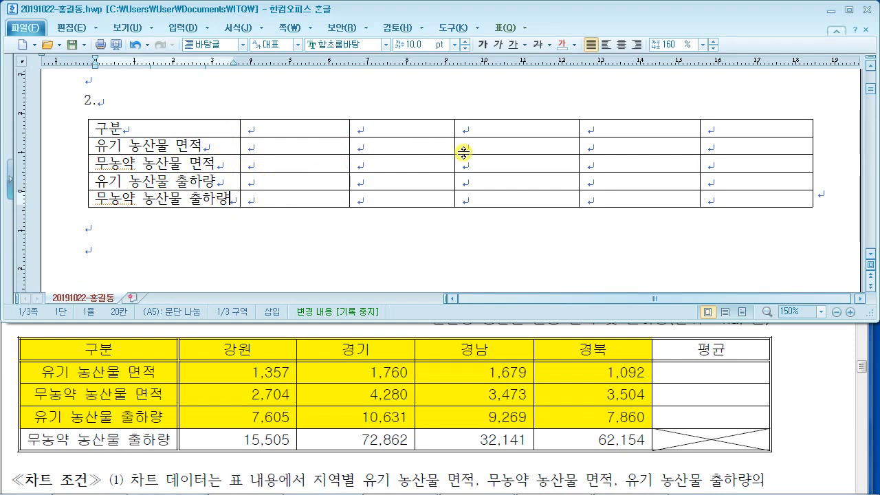
drag(455, 147, 463, 147)
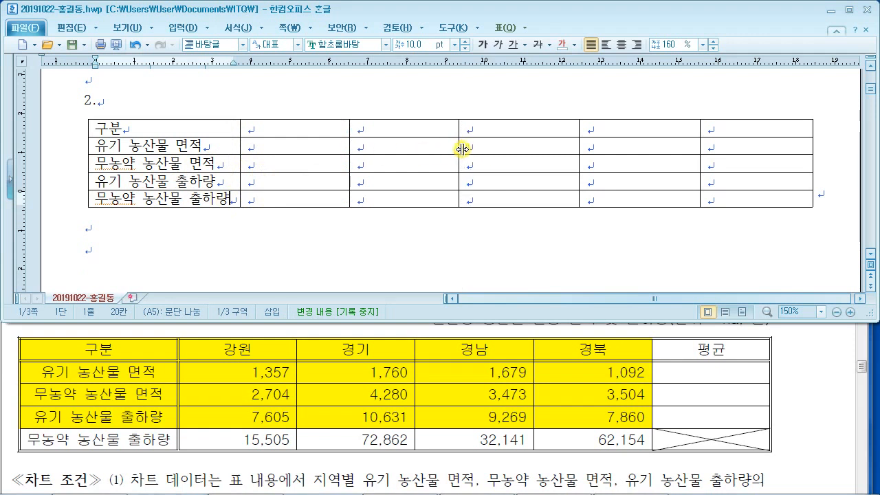
- Fill the rest of the table's header row with "강원", "경기", "경남", "경북" and "평균"
click(321, 130)
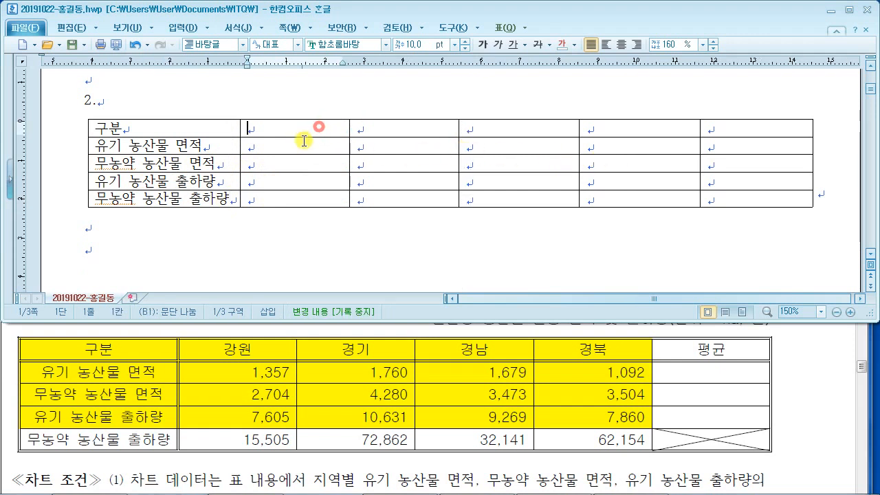
text(기ㅏ)
key(BackSpace)
key(BackSpace)
text(강ㅇ)
key(Tab)
text(경기)
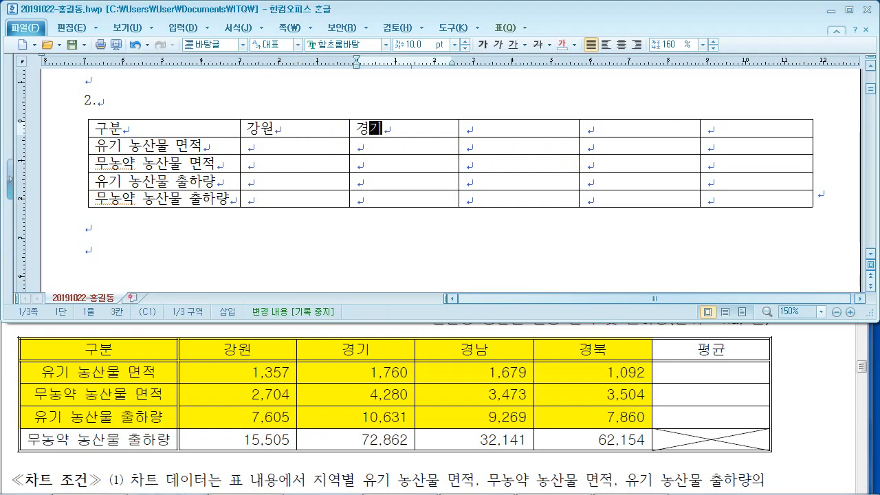
key(Tab)
text(경남)
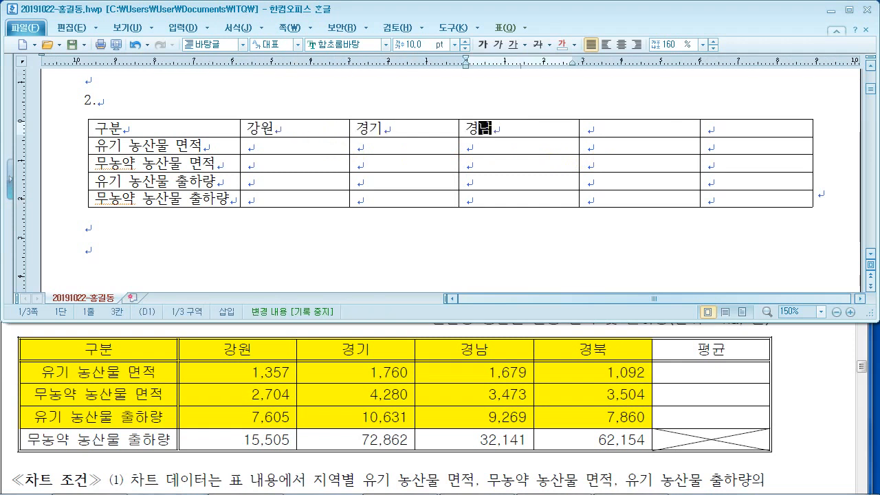
key(Tab)
text(경북)
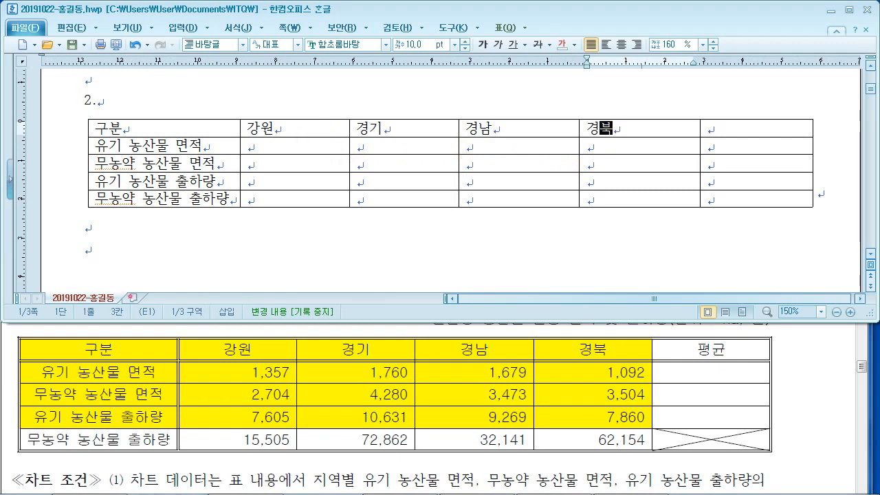
key(Tab)
text(평균)
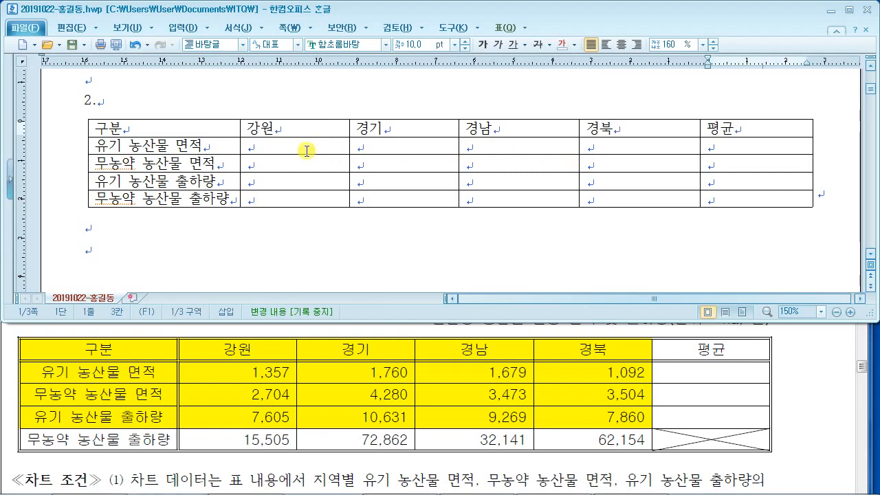
- Fill the "강원" column's four data cells with 1,357, 2,704, 7,605 and 15,505
click(288, 147)
text(1,357)
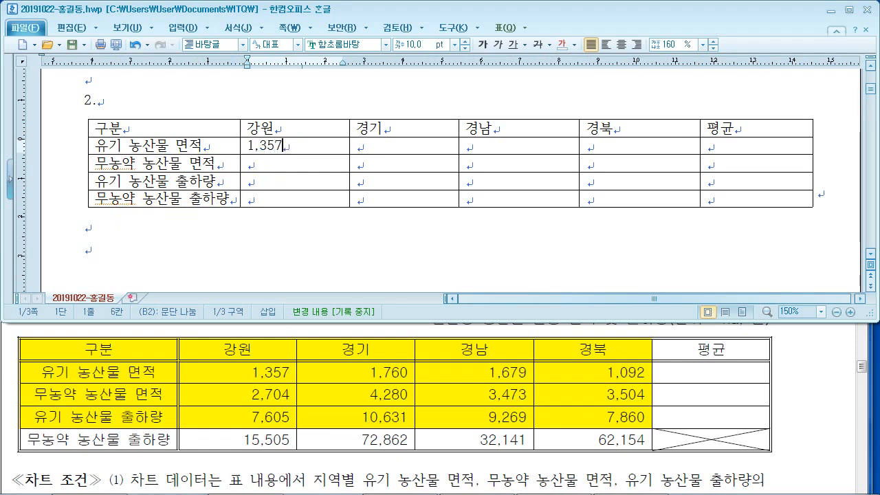
key(Down)
text(2,704)
key(Down)
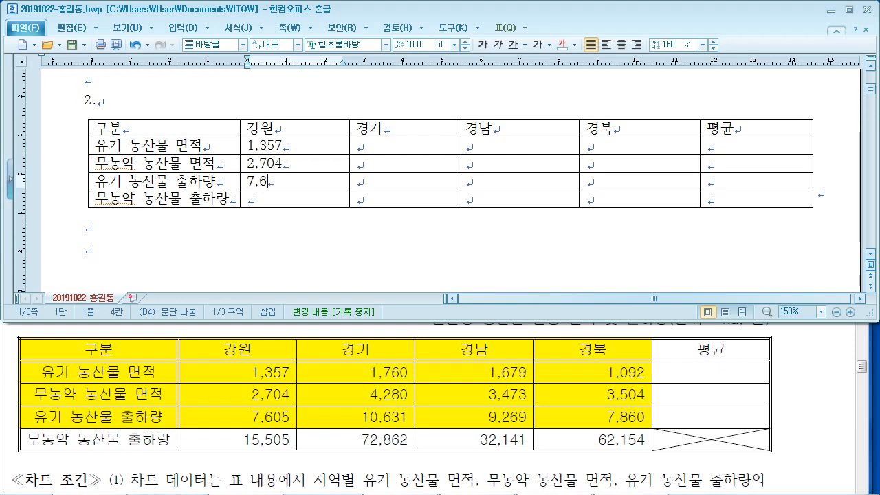
key(Down)
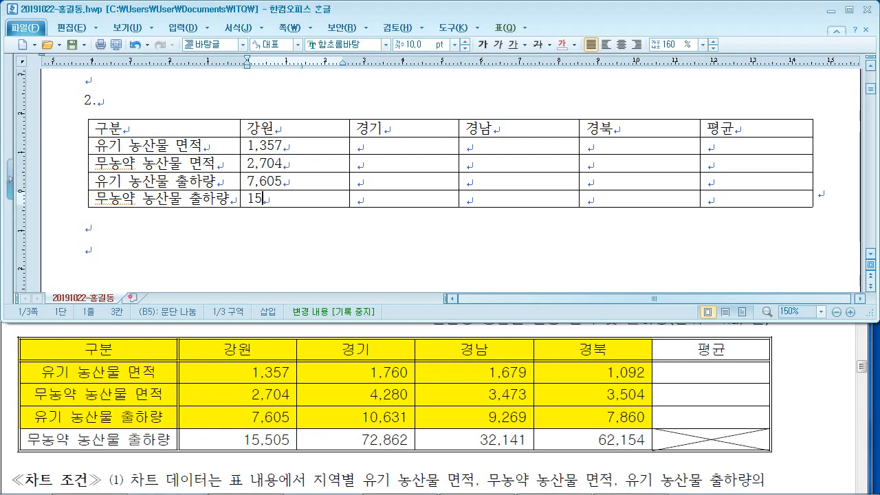
text(15,505)
- Fill the "경기" column's four data cells with 1,760, 4,280, 10,631 and 72,862
key(Right)
key(Up)
key(Up)
key(Up)
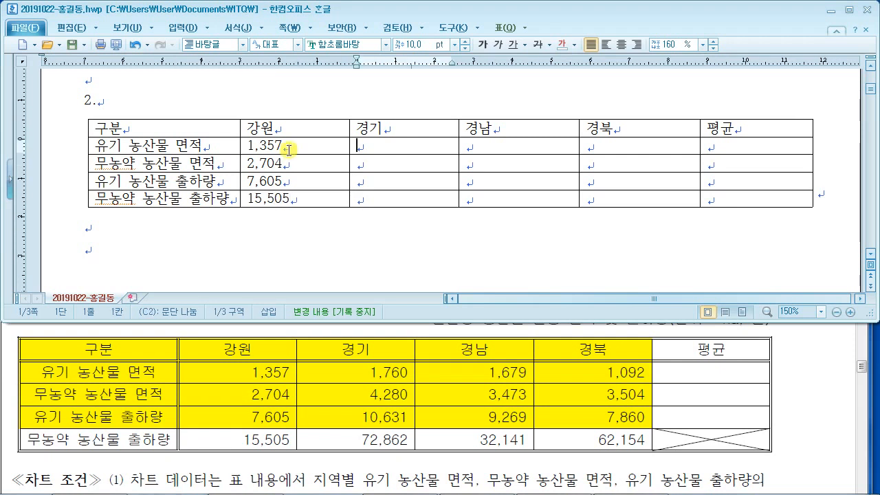
text(1,760)
key(Down)
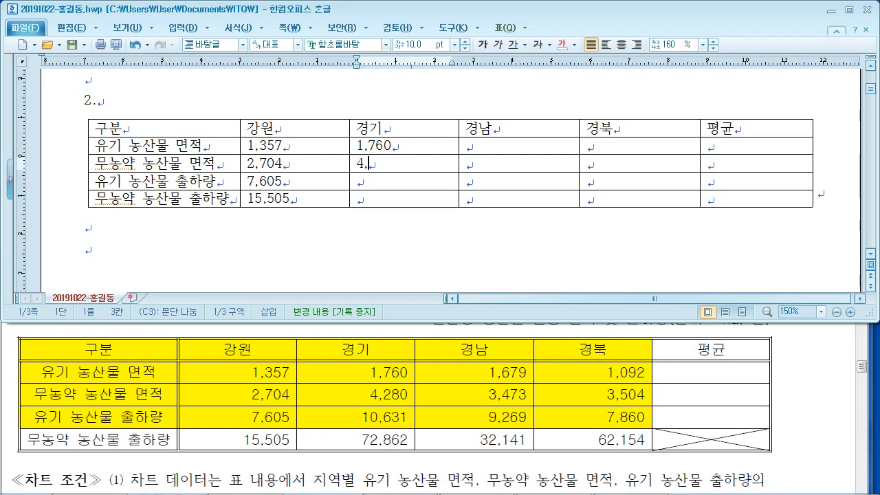
key(Down)
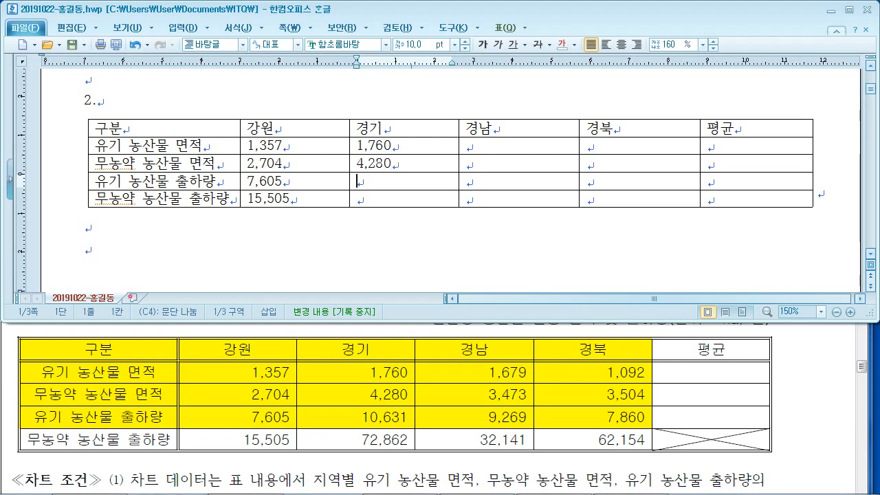
text(10,631)
key(Down)
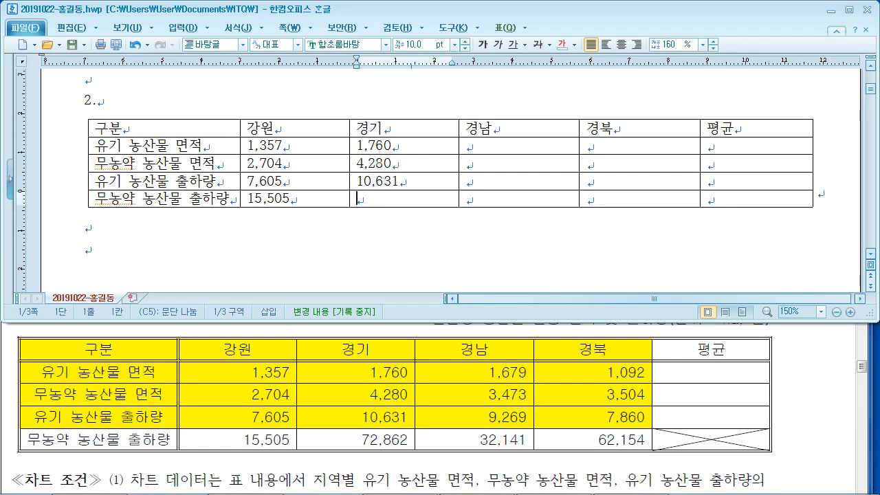
text(72,862)
- Fill the "경남" column's four data cells with 1,679, 3,473, 9,269 and 32,141
key(Right)
key(Up)
key(Up)
key(Up)
text(1)
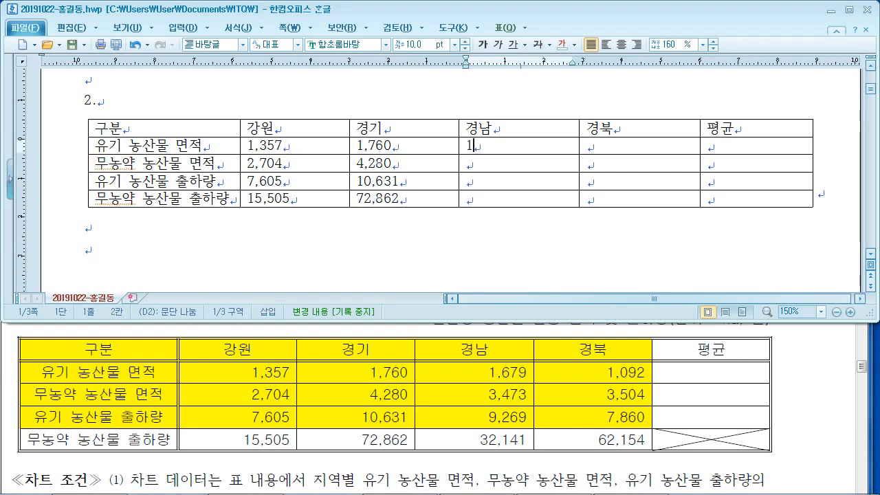
text(,679)
key(Down)
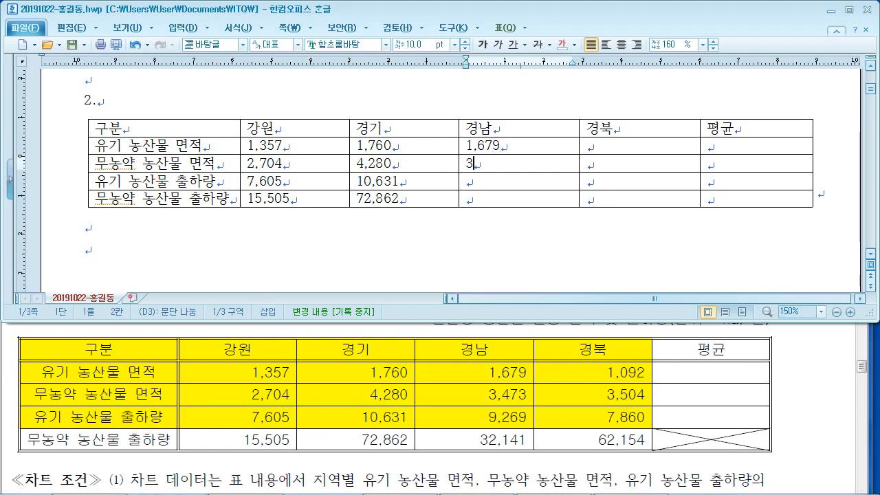
text(3,473)
key(Down)
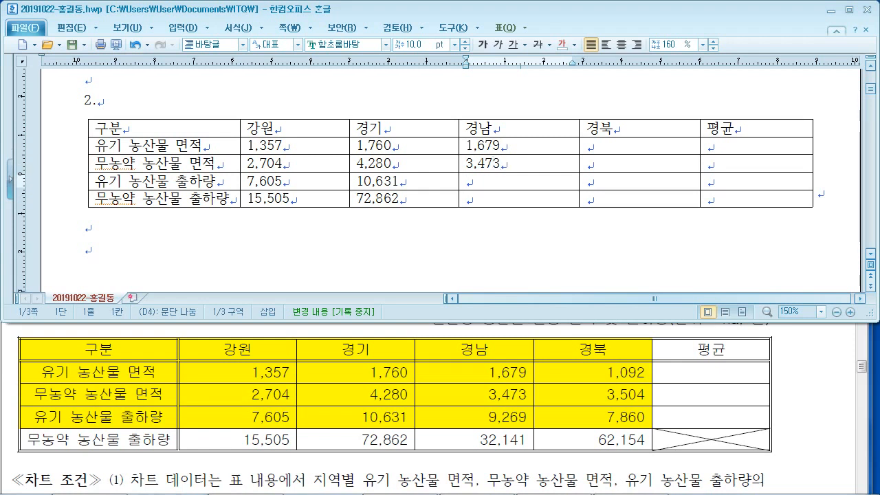
text(9,269)
key(Down)
text(32)
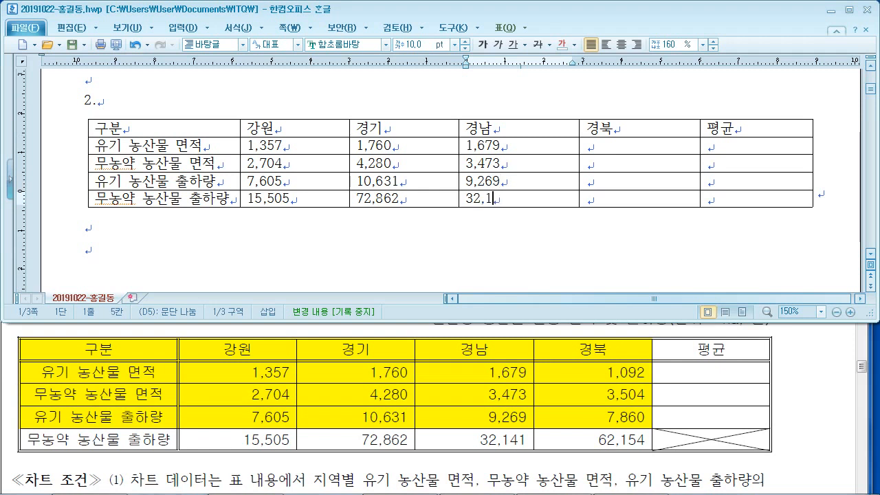
text(,141)
- Fill the "경북" column's four data cells with 1,092, 3,504, 7,860 and 62,154
key(Right)
key(Up)
key(Up)
key(Up)
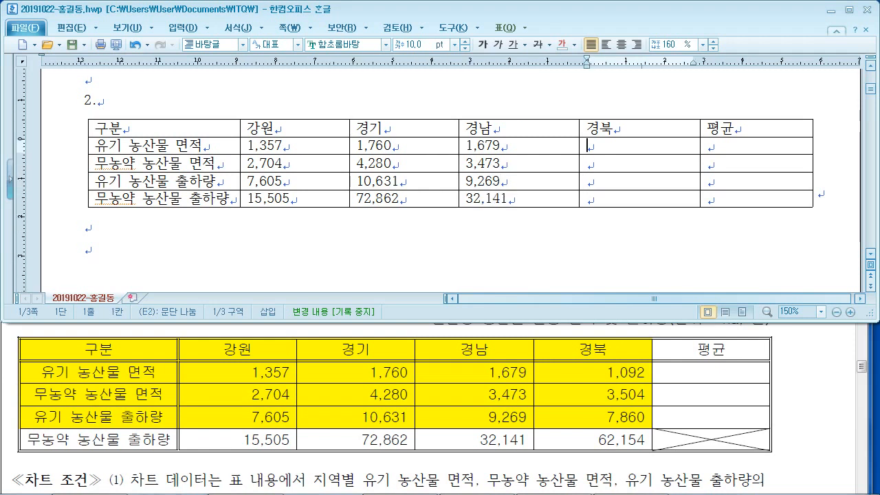
text(1,092)
key(Down)
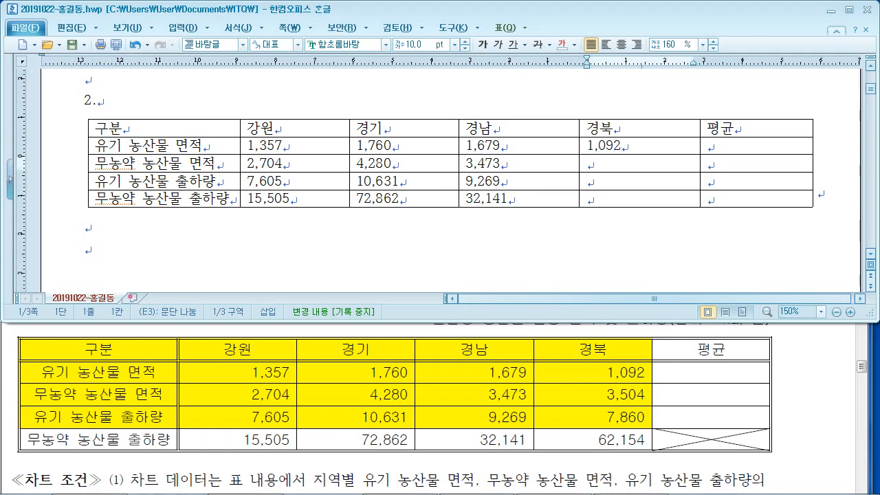
text(3,504)
key(Down)
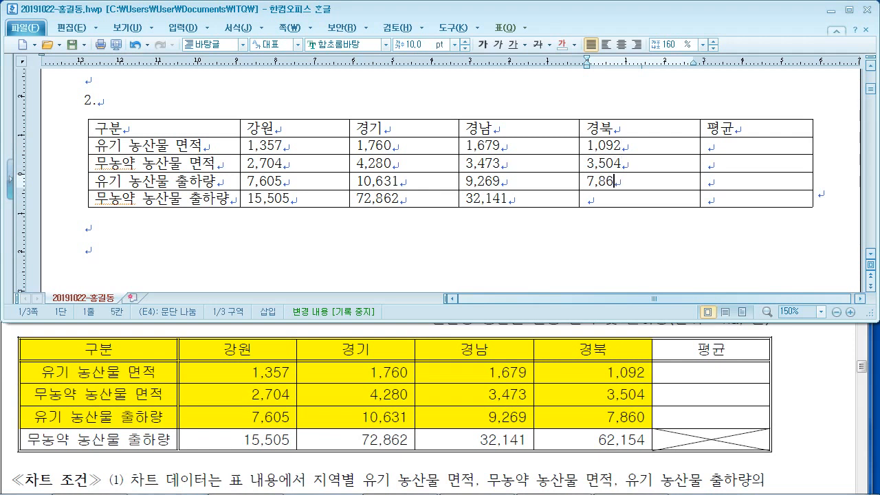
key(Down)
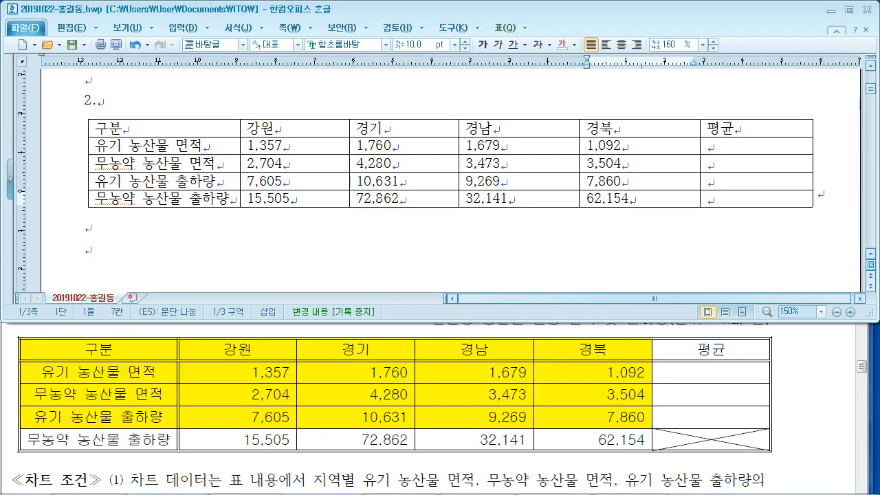
click(169, 244)
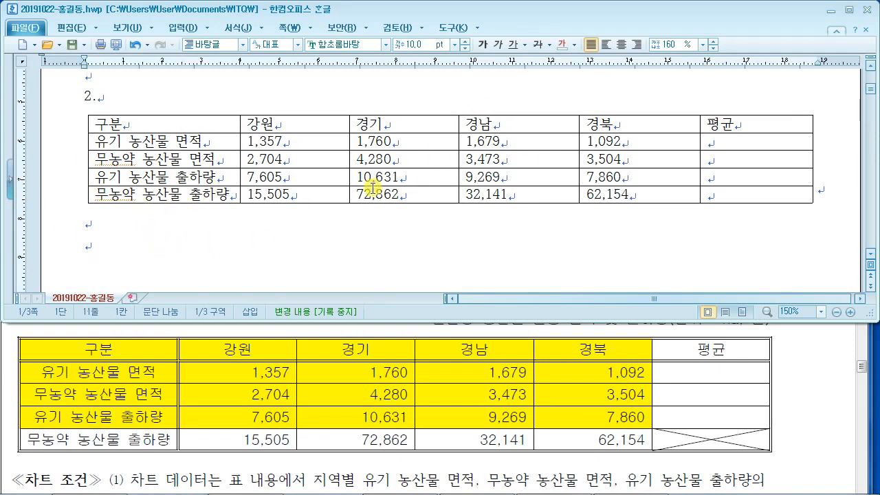
- Switch to the exam PDF in Acrobat Reader, review the table conditions and sample output, and return to the Hangul document
click(814, 388)
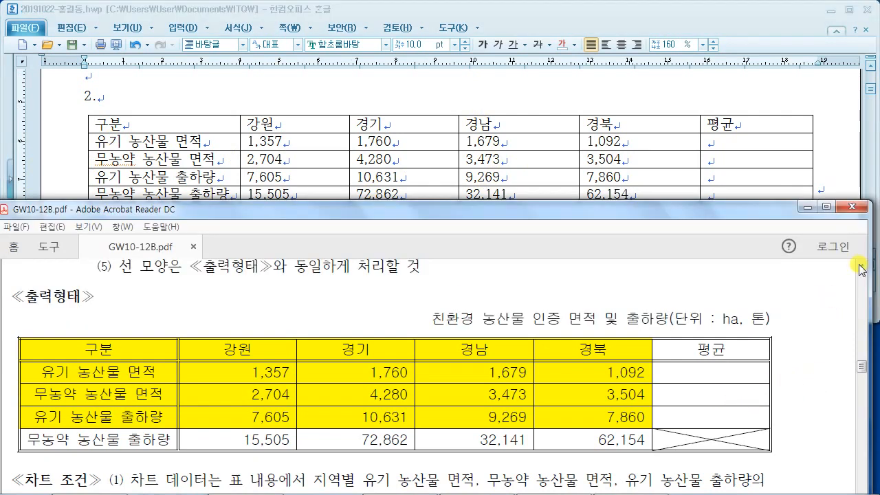
drag(870, 318, 878, 319)
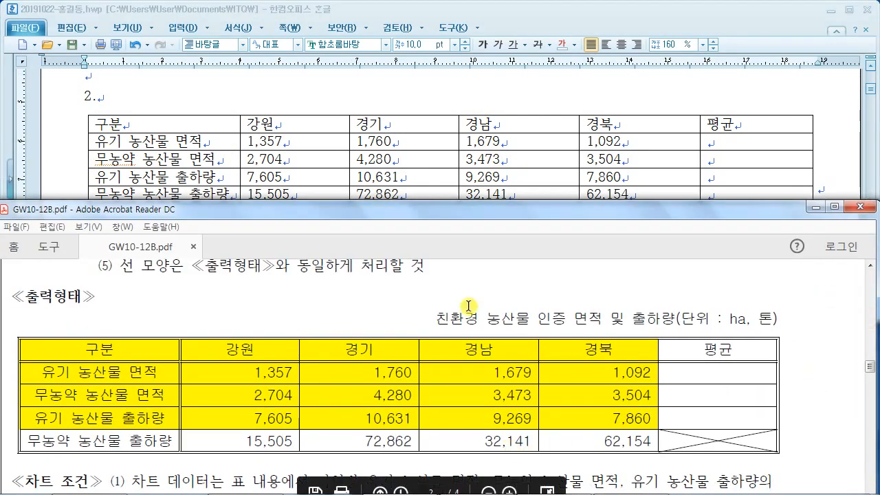
drag(413, 219, 412, 232)
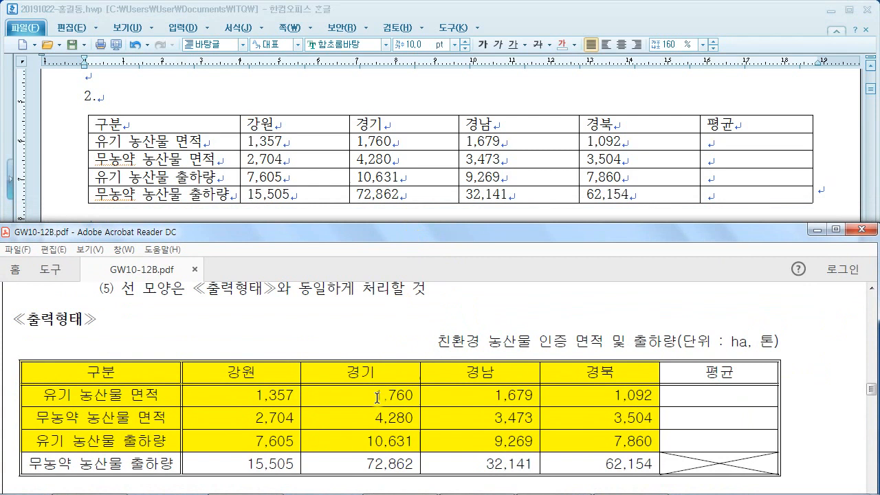
scroll(372, 399, up, 4)
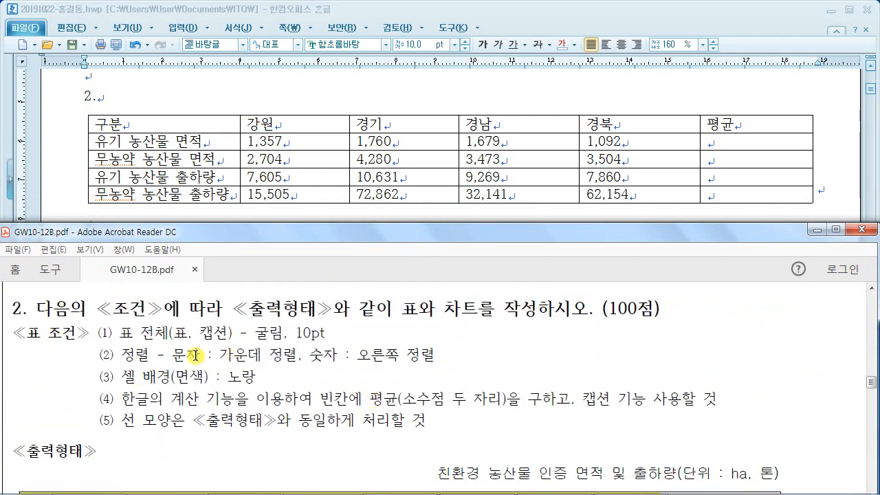
drag(101, 332, 426, 429)
click(121, 428)
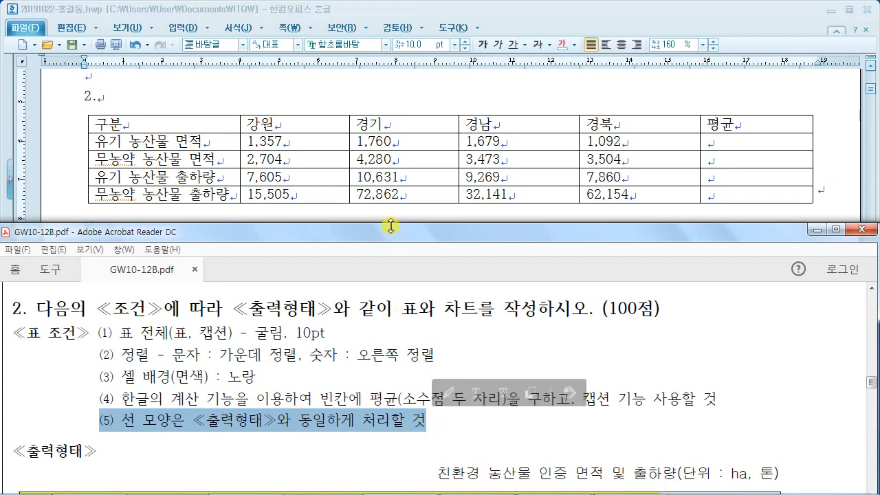
drag(390, 225, 392, 267)
scroll(396, 397, down, 5)
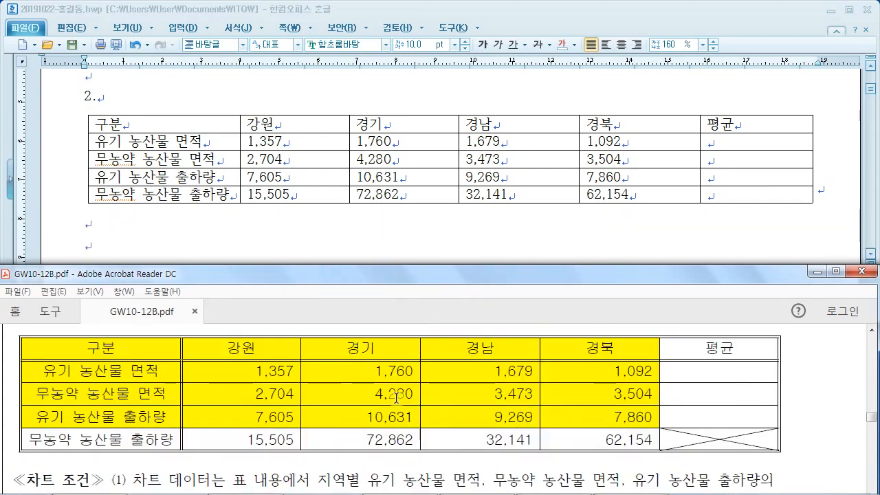
click(300, 228)
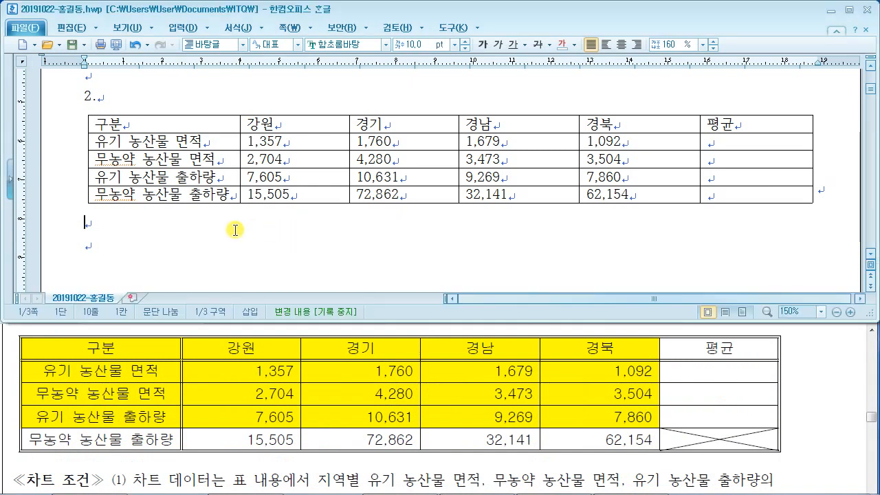
- Select all cells of the table, from the "구분" header to the last row's "평균" cell
drag(140, 125, 757, 194)
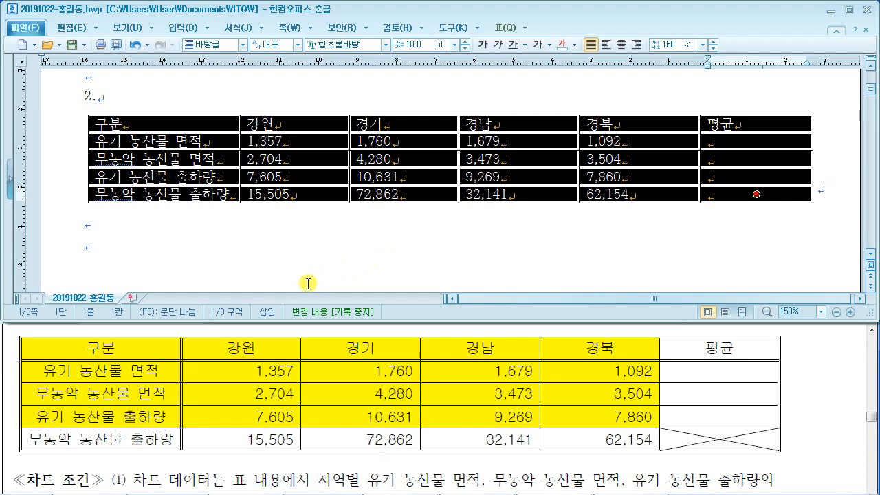
click(284, 249)
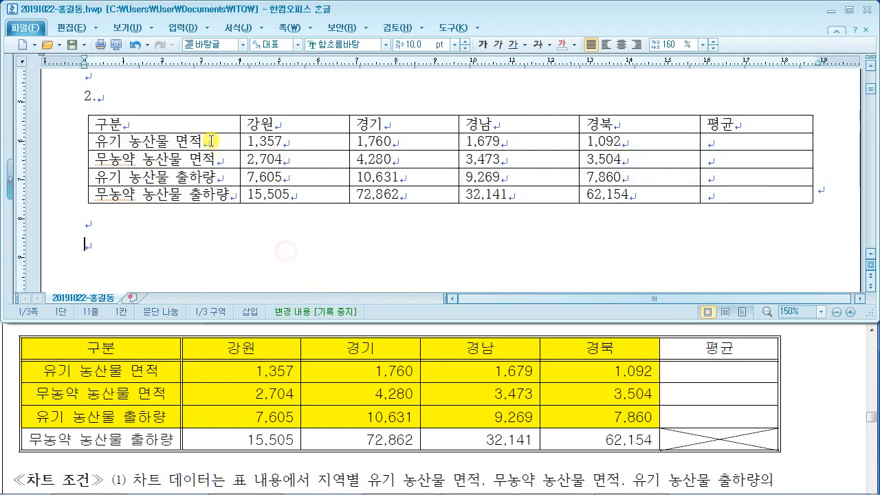
click(203, 124)
key(F5)
key(F5)
key(F5)
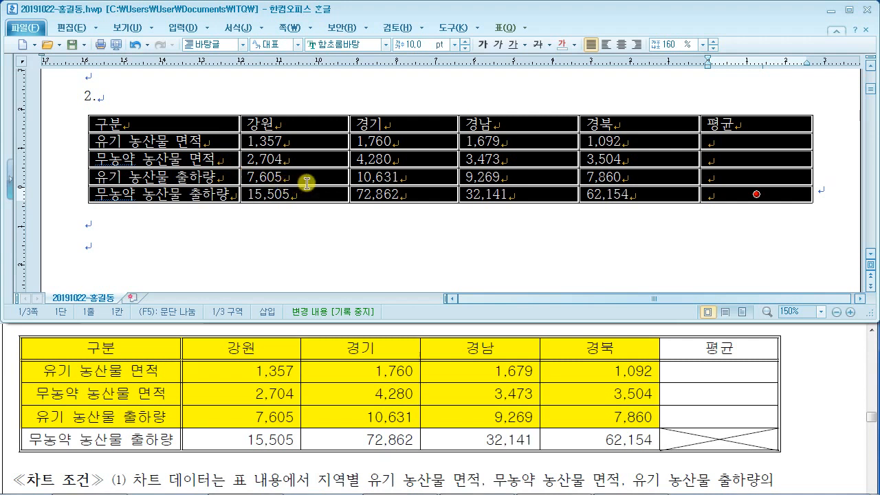
drag(426, 2, 561, 97)
mouse_move(450, 21)
mouse_down()
mouse_move(456, 79)
mouse_move(511, 79)
mouse_up()
key(Escape)
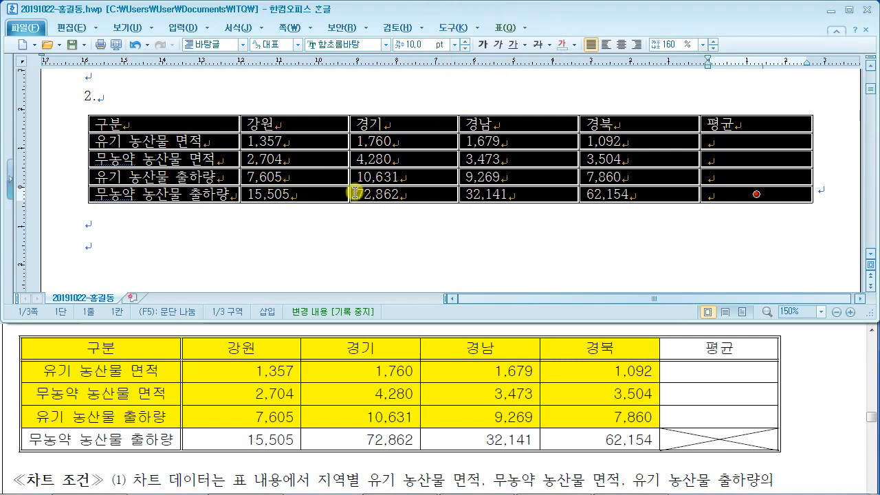
- Apply a 0.5 mm double line to the outer borders of the selected table cells
key(l)
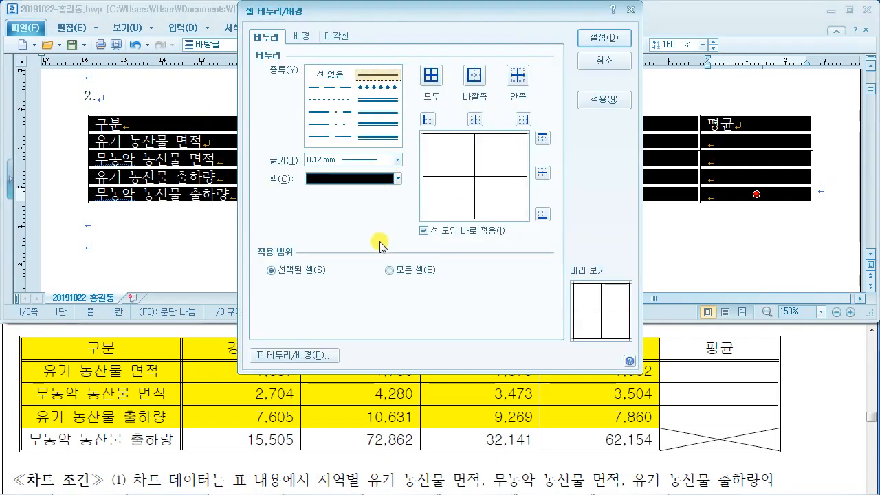
click(332, 128)
click(383, 101)
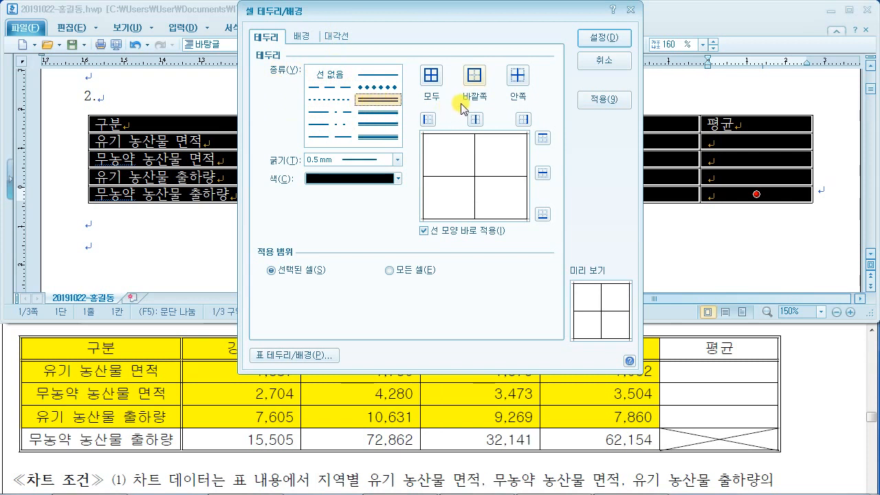
click(476, 76)
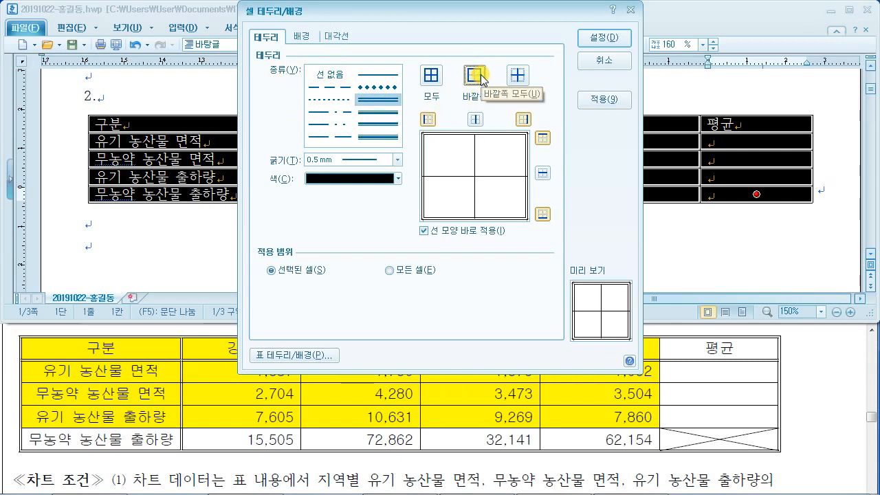
click(611, 36)
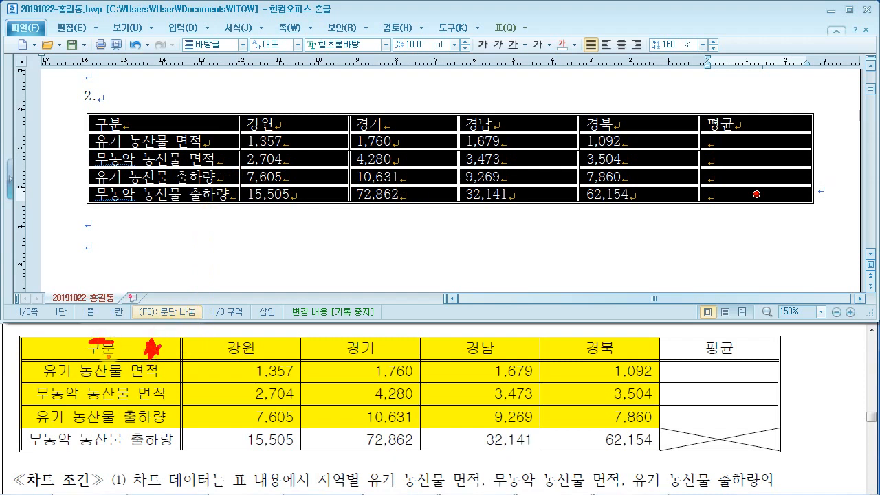
drag(266, 3, 449, 93)
mouse_move(326, 25)
mouse_down()
mouse_move(375, 10)
mouse_move(368, 86)
mouse_up()
drag(345, 45, 399, 39)
drag(405, 88, 455, 67)
drag(475, 23, 469, 80)
drag(451, 60, 522, 53)
mouse_move(534, 2)
mouse_down()
mouse_move(533, 52)
mouse_move(658, 100)
mouse_up()
mouse_move(592, 104)
mouse_down()
mouse_move(602, 42)
mouse_move(592, 2)
mouse_up()
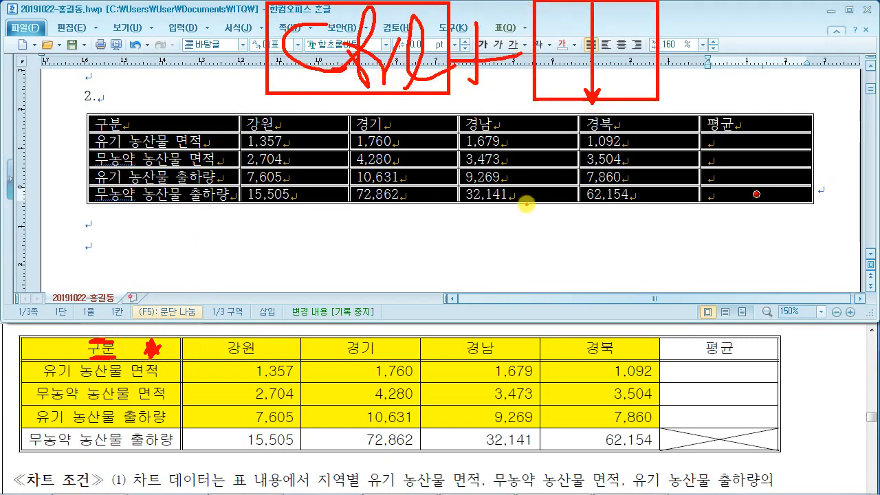
key(Escape)
- Increase the height of all selected table rows by three increments
click(354, 9)
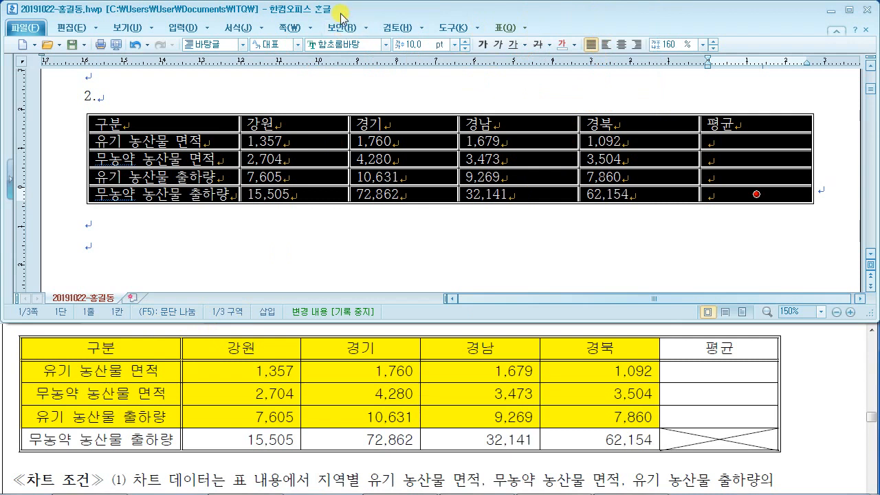
key(ctrl+Down)
key(ctrl+Down)
key(ctrl+Down)
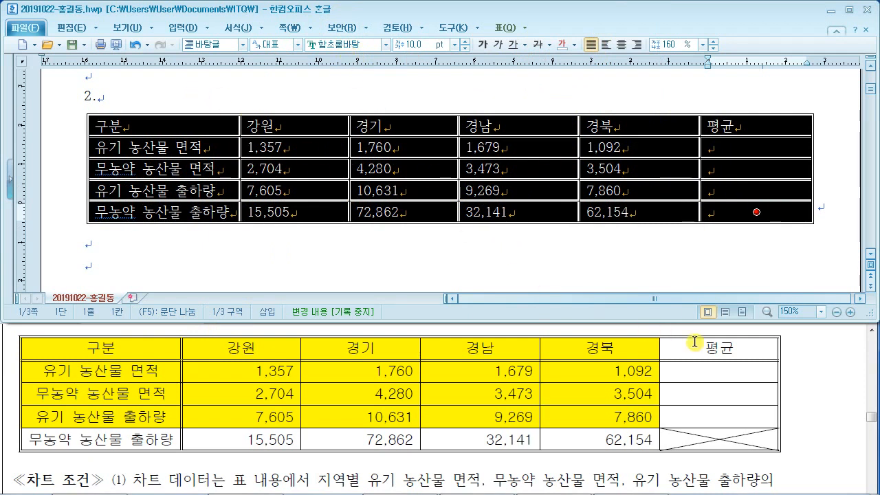
- Consult the table conditions in the exam PDF and format all selected table cells in the 굴림 font with centered text
click(784, 355)
scroll(568, 372, up, 6)
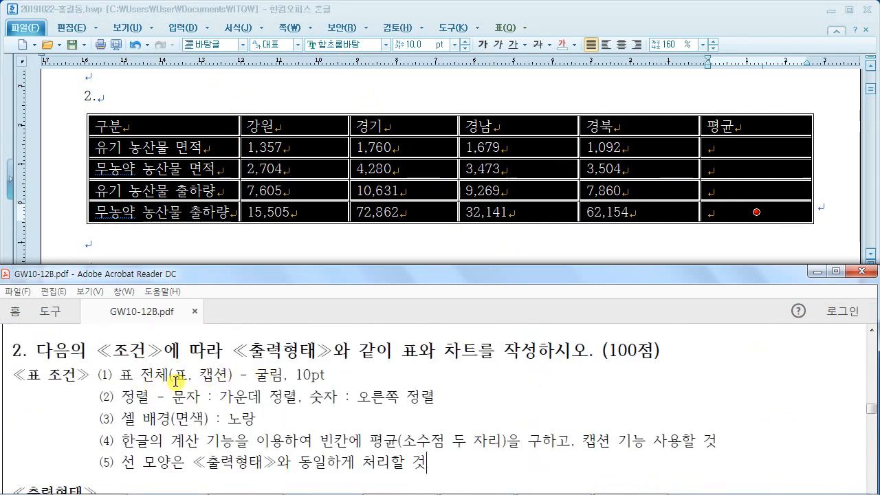
drag(259, 374, 354, 373)
click(355, 373)
drag(256, 375, 325, 374)
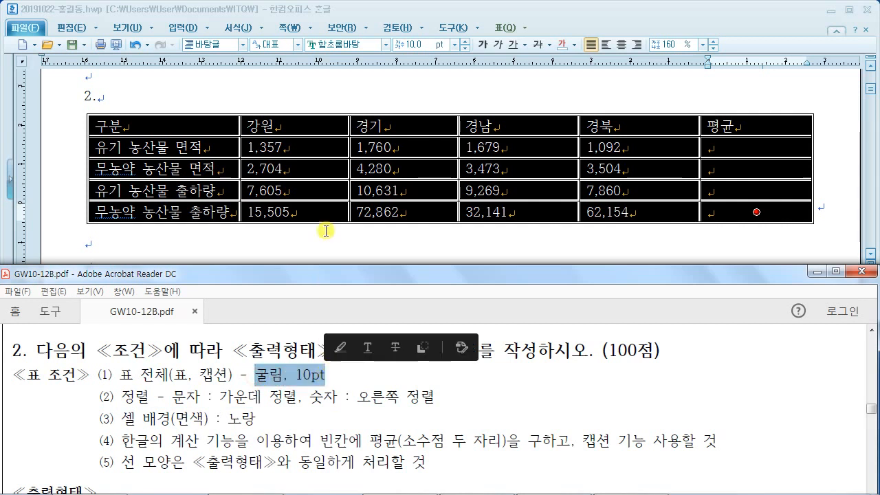
click(352, 11)
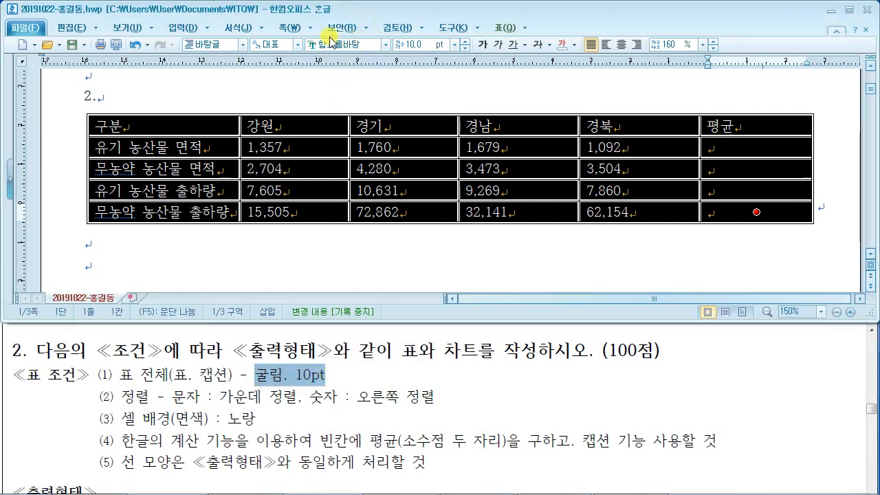
click(358, 45)
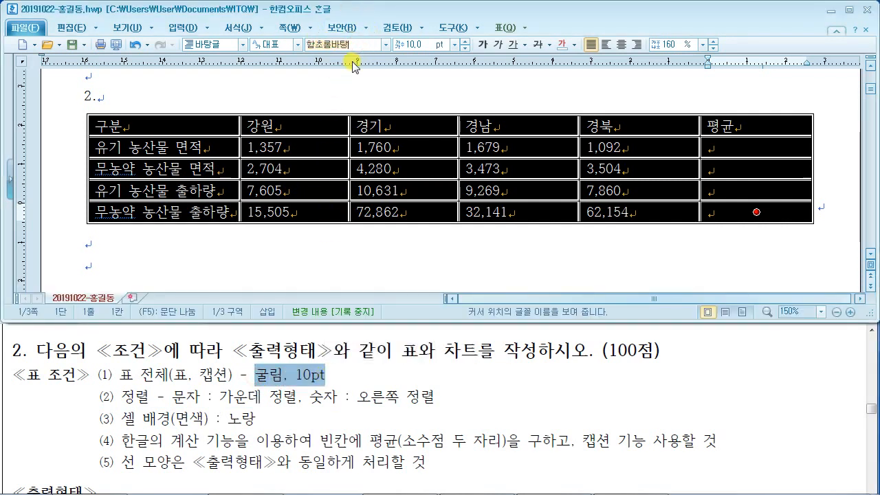
text(굴림)
key(Return)
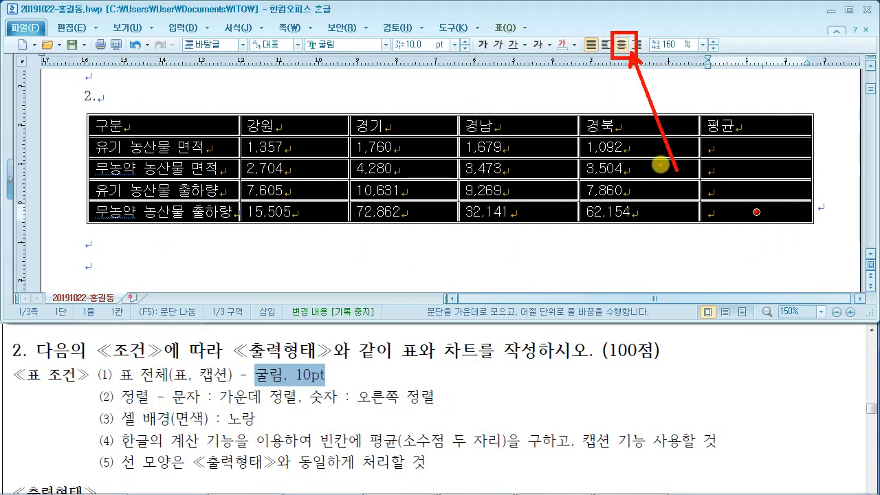
click(621, 44)
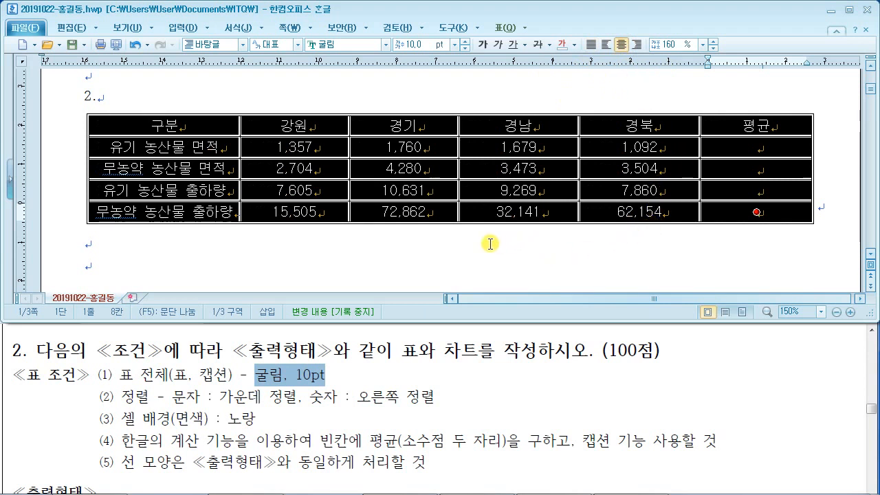
click(452, 252)
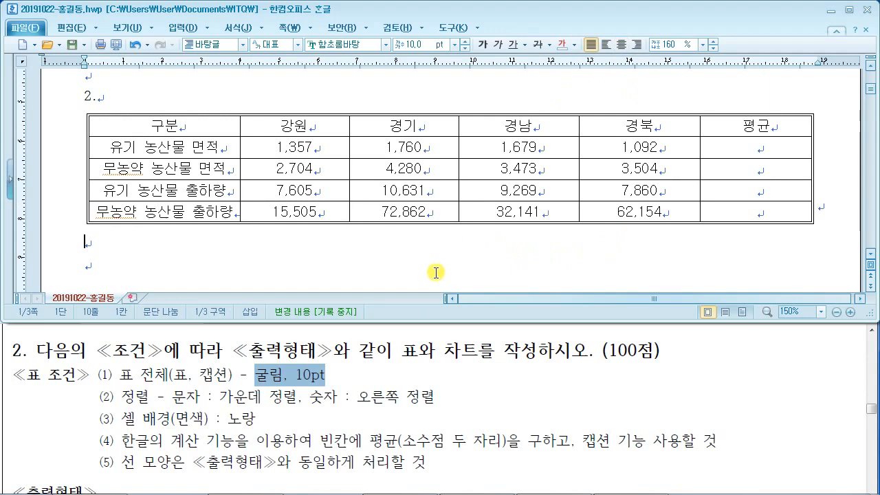
- Examine the sample output table in the exam PDF for the line style below the header row and beside the first column
click(473, 368)
scroll(481, 397, down, 2)
scroll(481, 397, down, 6)
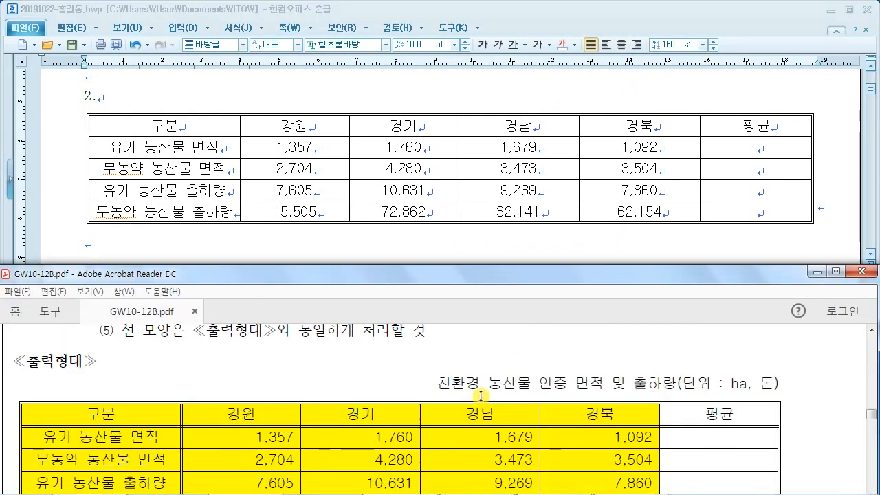
scroll(479, 390, up, 1)
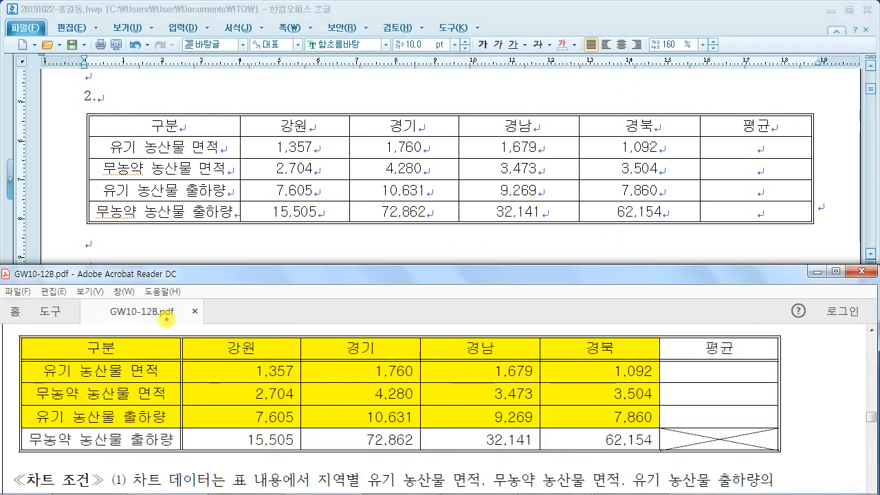
mouse_move(14, 352)
mouse_down()
mouse_move(37, 366)
mouse_move(803, 368)
mouse_up()
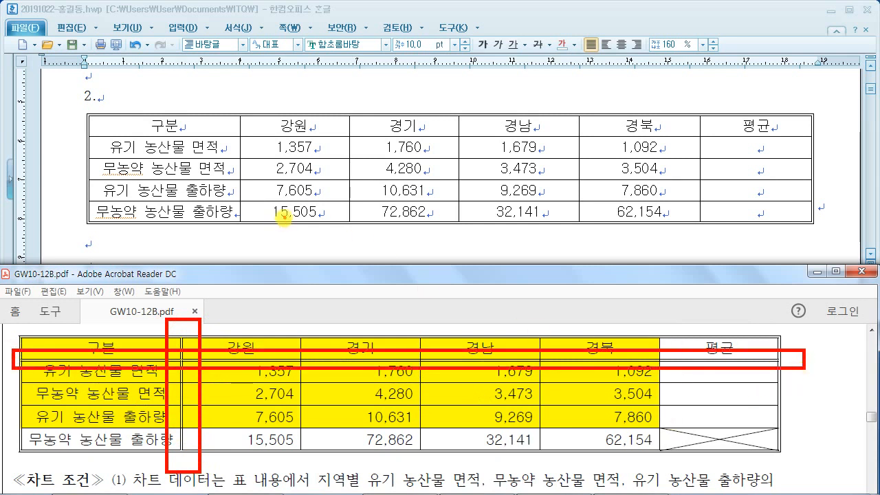
drag(88, 109, 240, 221)
key(Escape)
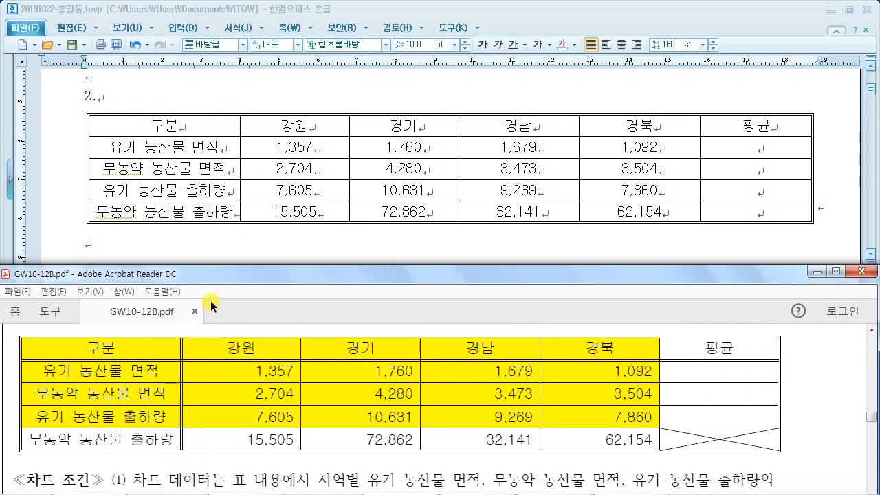
- Apply a 0.5 mm double line to the outer borders of the table's first column, from "구분" to "무농약 농산물 출하량"
click(173, 120)
drag(173, 122, 175, 225)
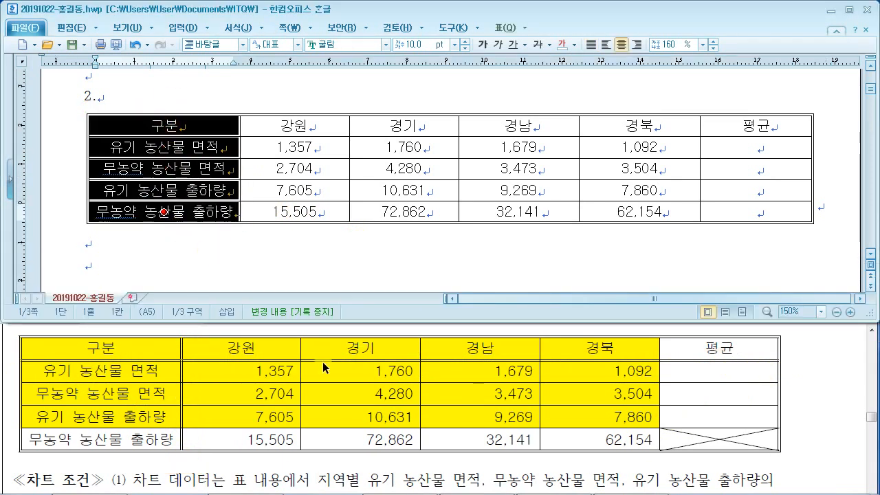
key(l)
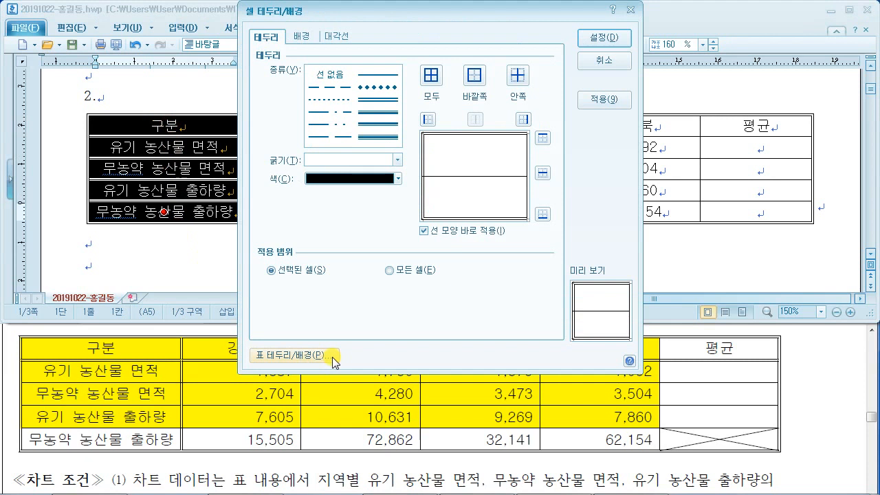
click(351, 124)
click(377, 99)
click(377, 136)
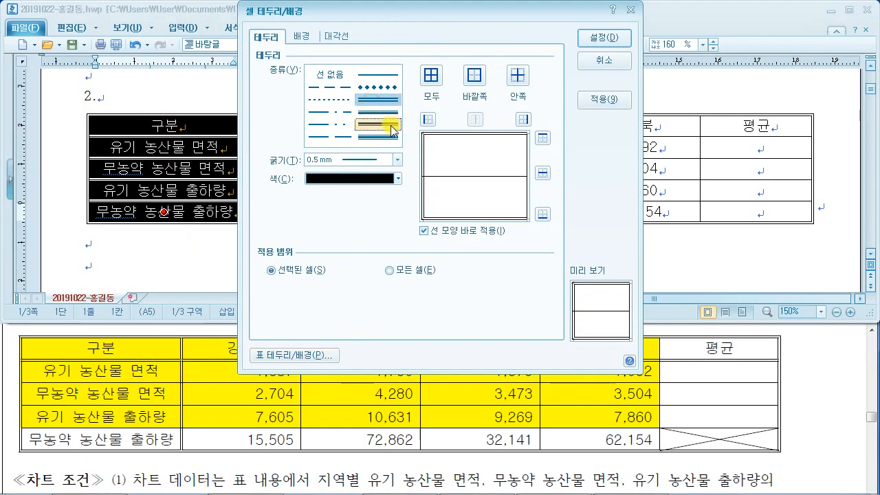
click(523, 120)
click(482, 77)
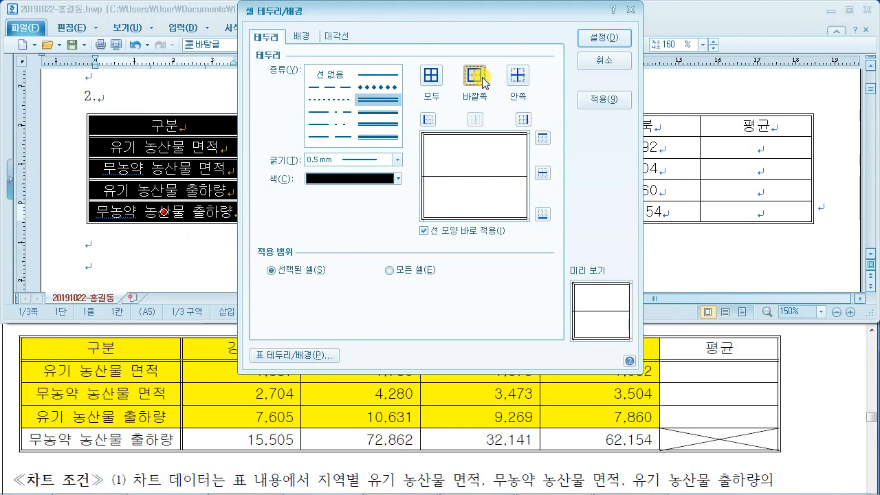
click(600, 39)
- Apply a 0.5 mm double line to the bottom border of the header row, from "구분" to "평균"
click(194, 127)
drag(194, 127, 772, 117)
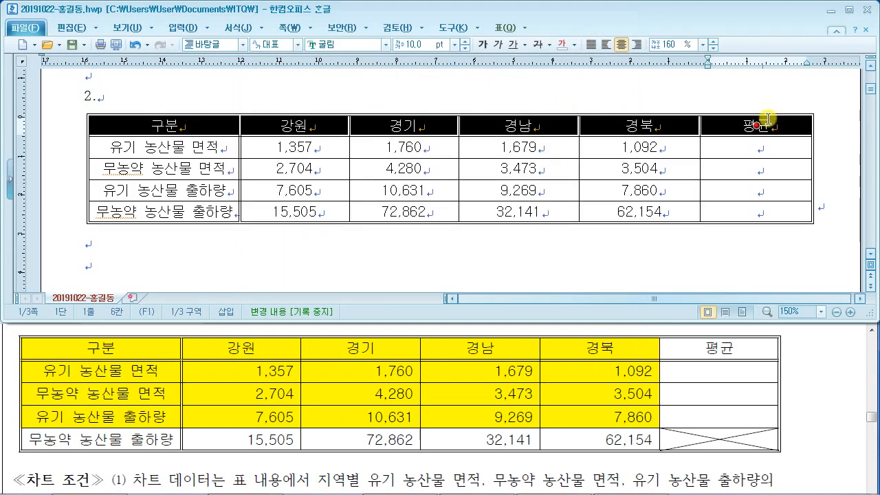
key(l)
click(390, 101)
click(542, 214)
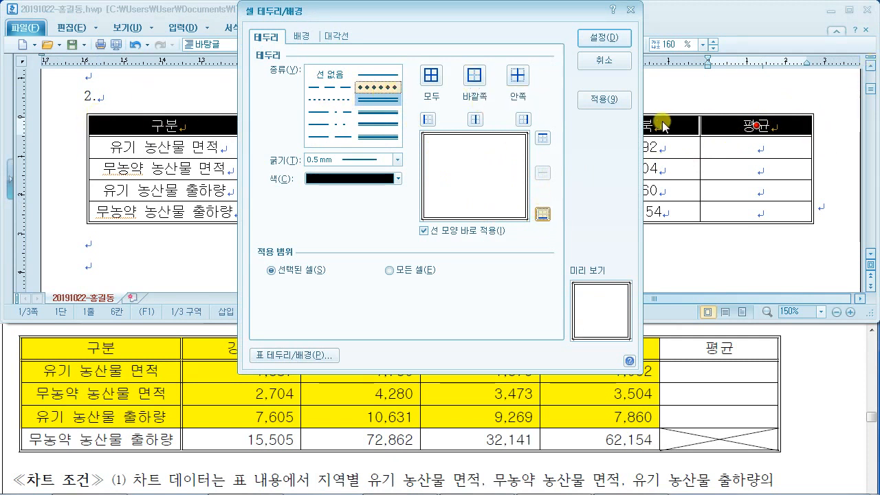
click(612, 37)
click(565, 249)
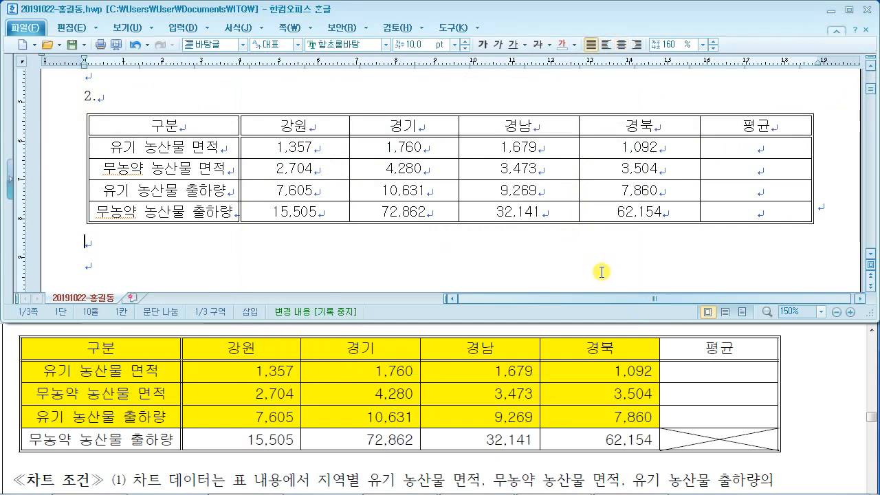
drag(662, 418, 794, 466)
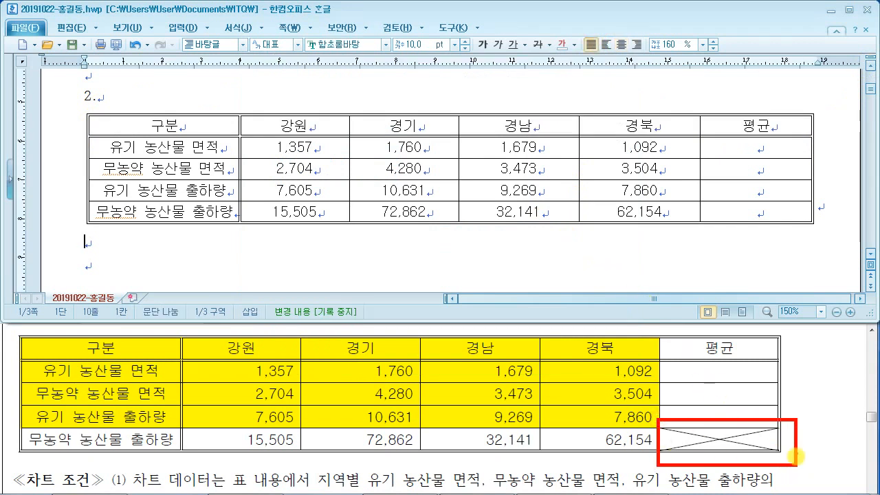
mouse_move(814, 201)
mouse_down()
mouse_move(702, 225)
mouse_move(818, 219)
mouse_up()
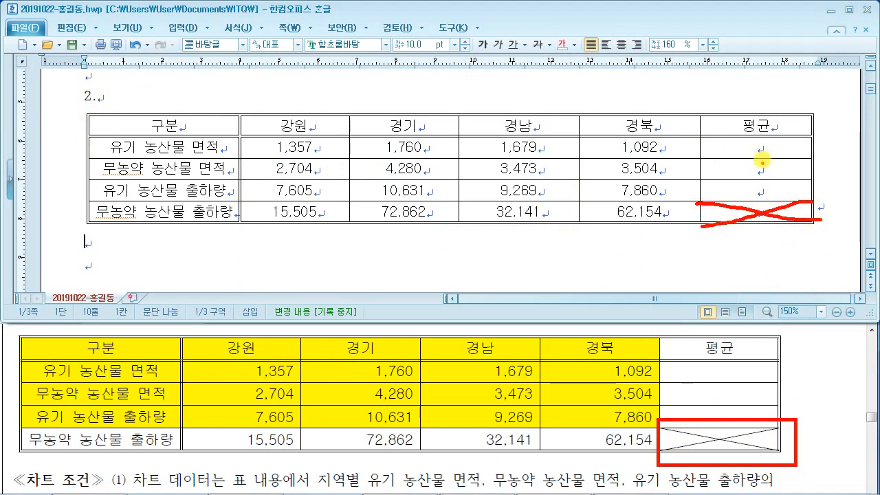
key(Escape)
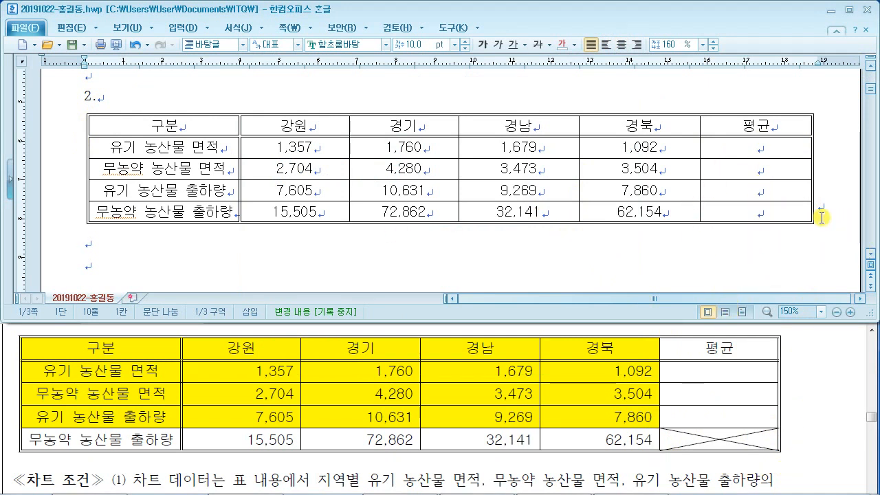
click(769, 209)
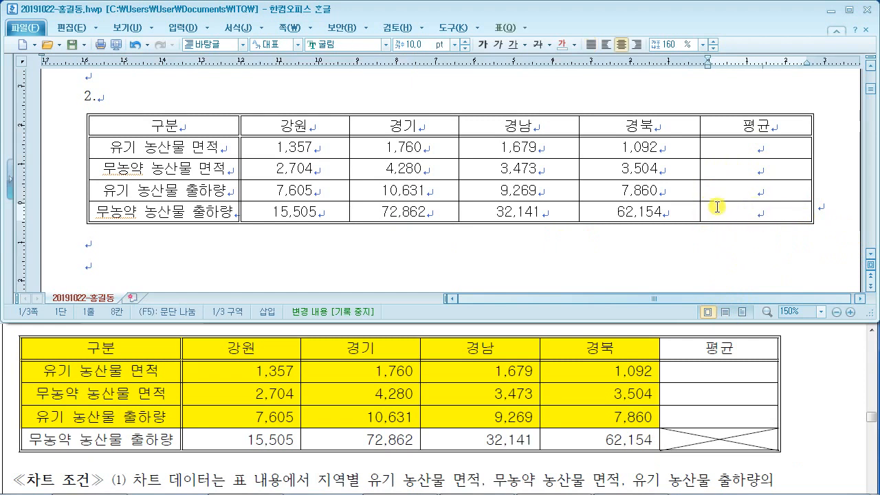
key(F5)
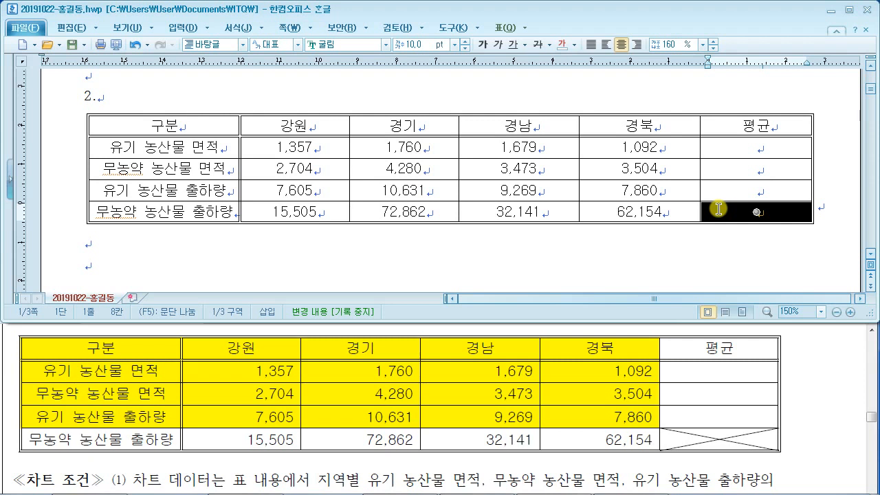
click(781, 240)
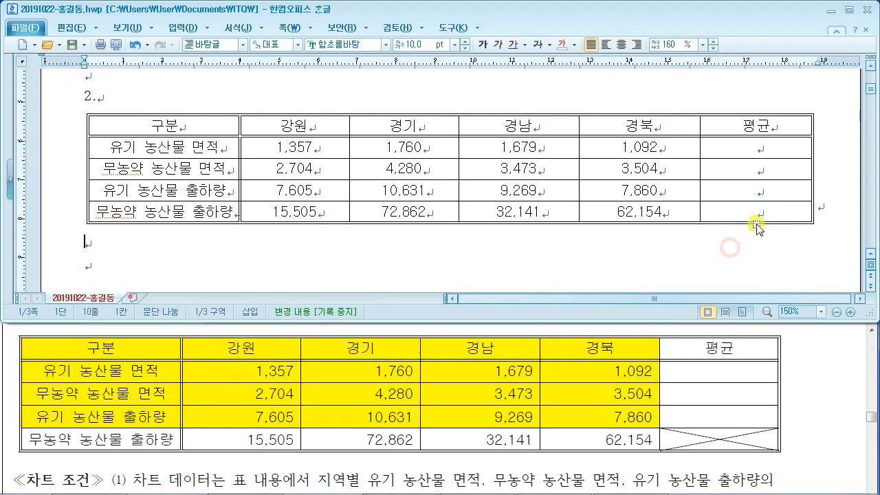
- Cross out the last row's "평균" cell with solid 0.1 mm diagonal lines in both directions
mouse_move(758, 212)
mouse_down()
mouse_move(757, 187)
mouse_move(757, 206)
mouse_up()
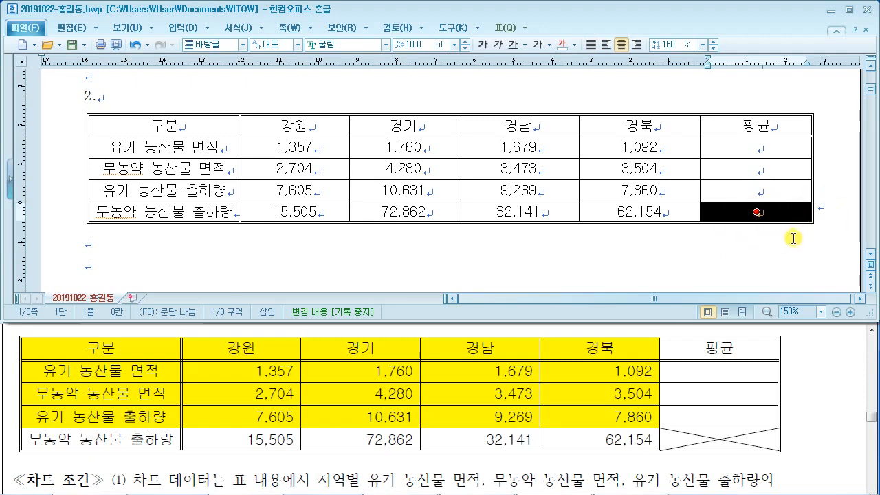
key(l)
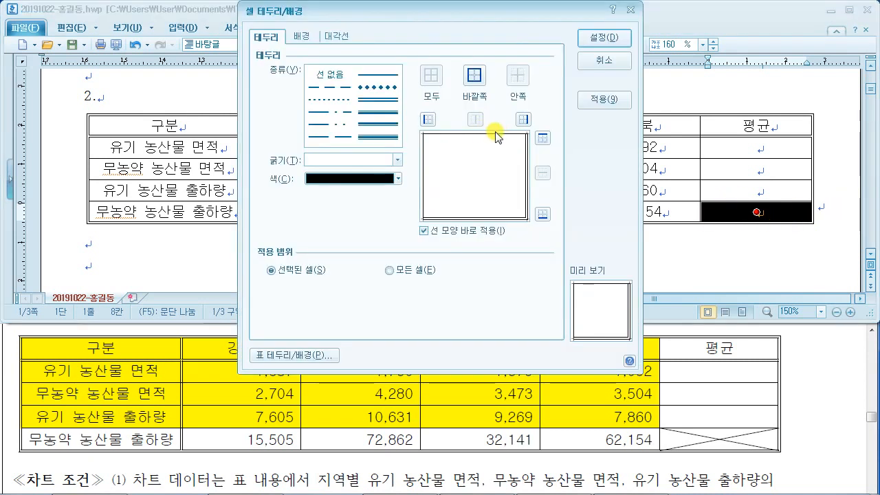
click(361, 73)
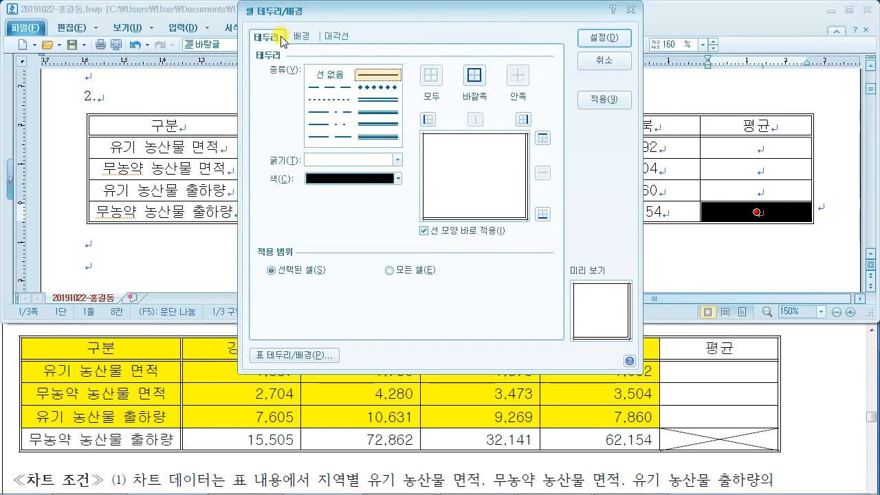
click(331, 38)
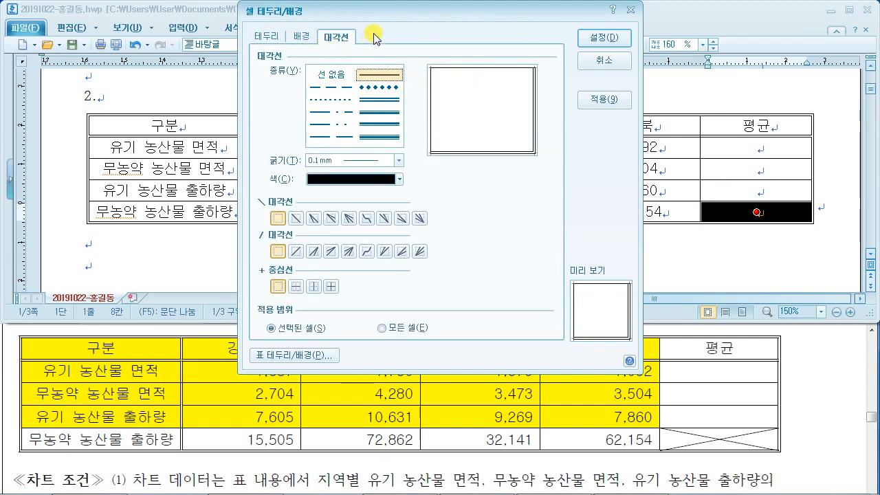
click(296, 219)
click(297, 252)
key(ctrl+2)
mouse_move(279, 205)
mouse_down()
mouse_move(303, 230)
mouse_move(307, 268)
mouse_up()
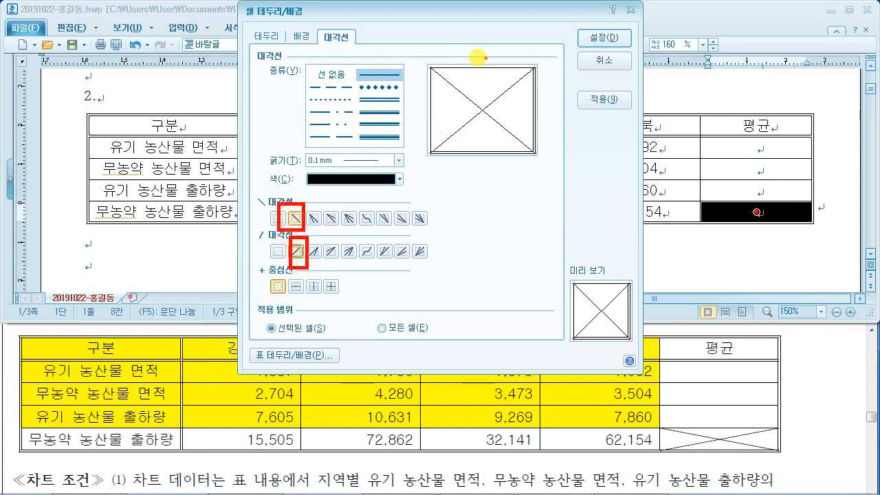
drag(576, 28, 633, 48)
key(Escape)
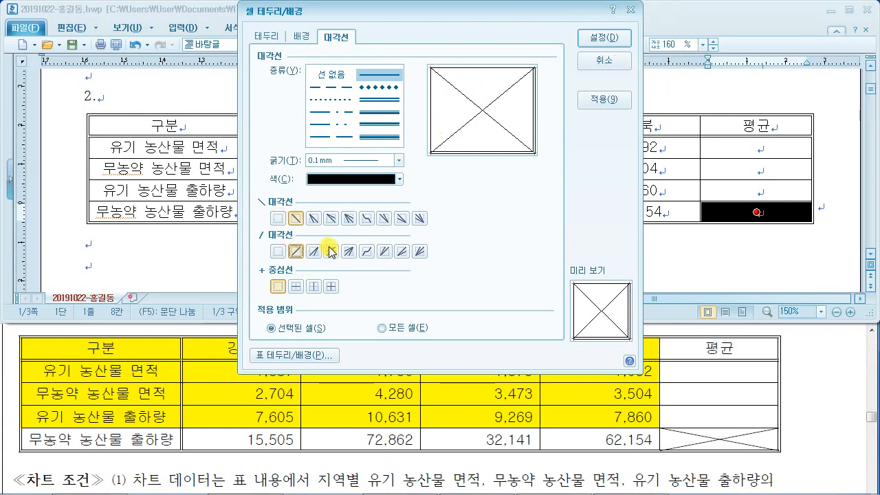
click(614, 37)
click(498, 251)
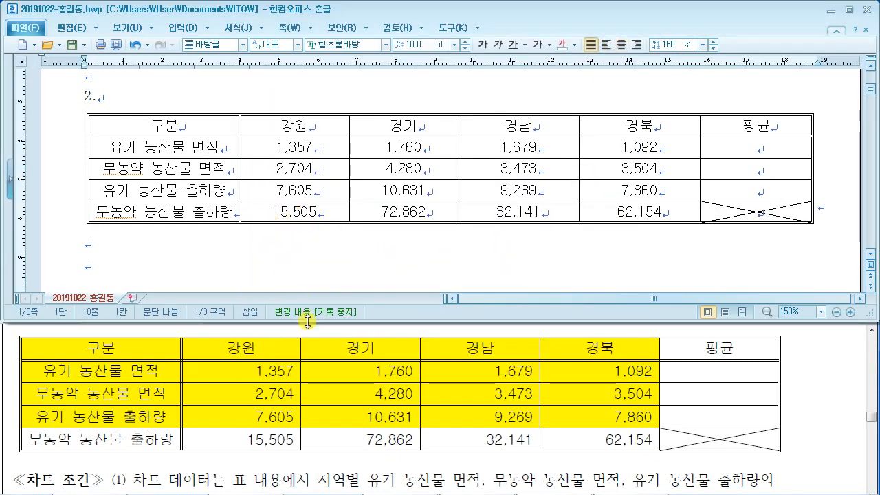
- Check the alignment condition in the exam PDF and right-align the table's number cells, from 1,357 to the last row's "평균" cell
click(787, 374)
scroll(506, 367, up, 6)
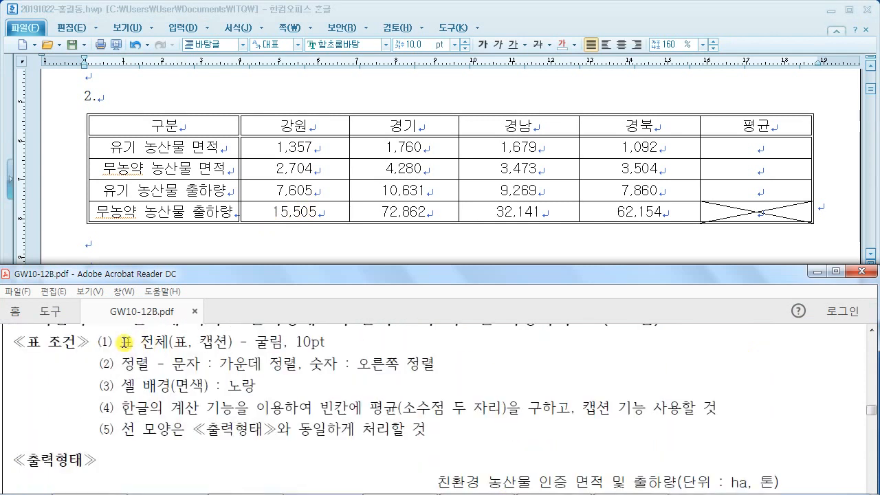
drag(110, 347, 334, 344)
drag(113, 364, 428, 367)
mouse_move(242, 133)
mouse_down()
mouse_move(607, 232)
mouse_move(814, 222)
mouse_move(804, 223)
mouse_up()
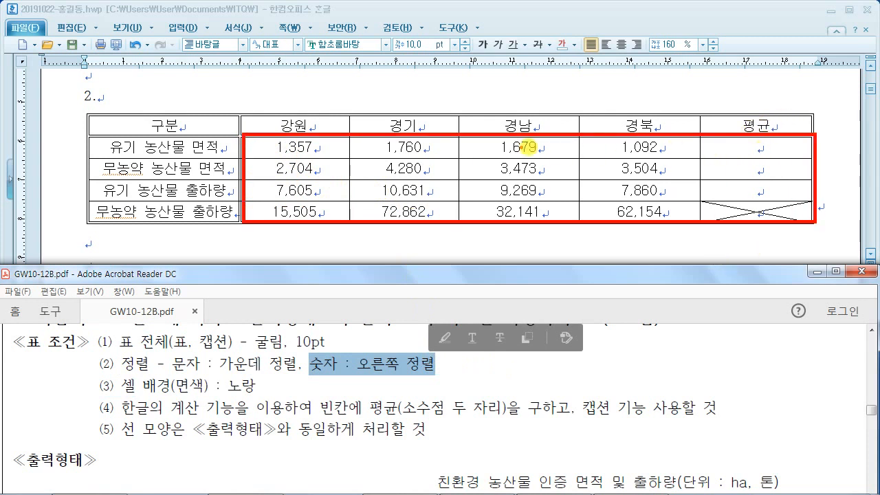
key(Escape)
drag(290, 155, 845, 216)
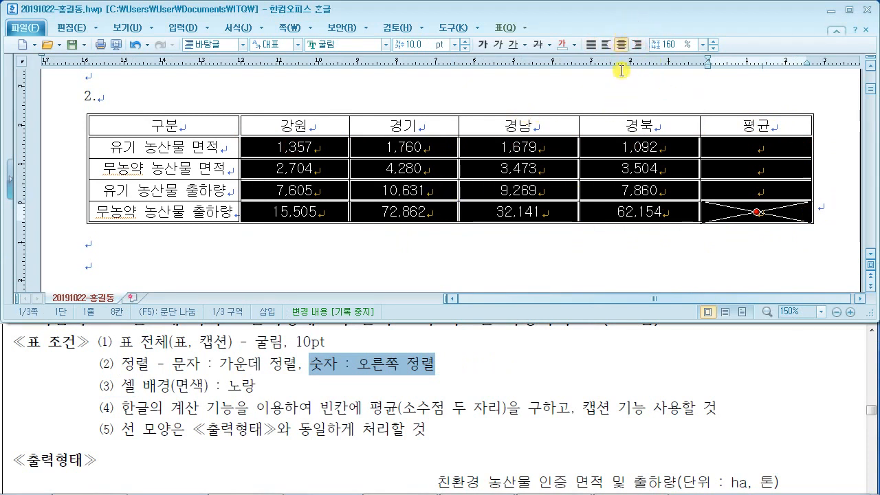
click(634, 43)
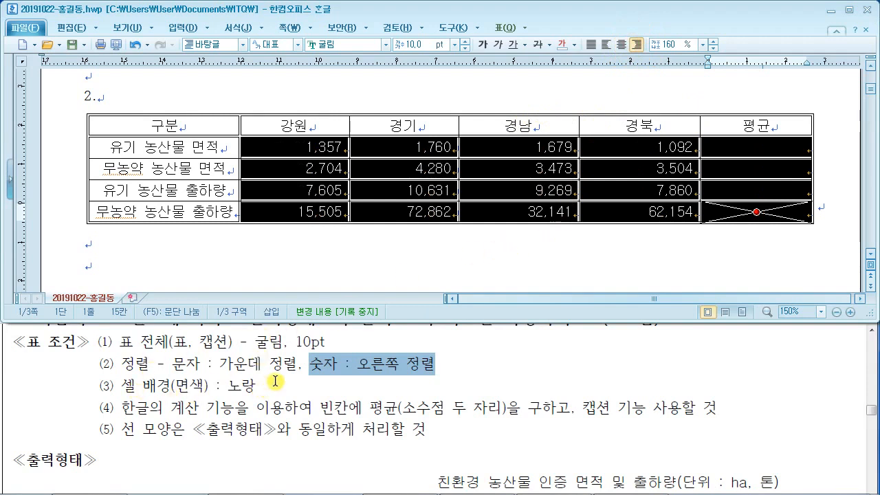
- Fill the cells from "구분" to the "유기 농산물 출하량" value under "경북" with yellow (FFFF00), matching the exam PDF's table
click(336, 272)
click(414, 375)
scroll(414, 375, down, 4)
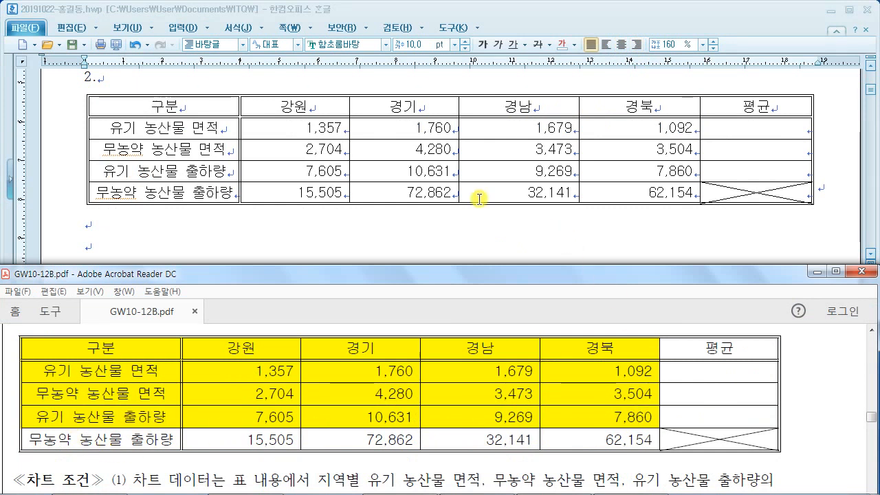
drag(172, 110, 626, 172)
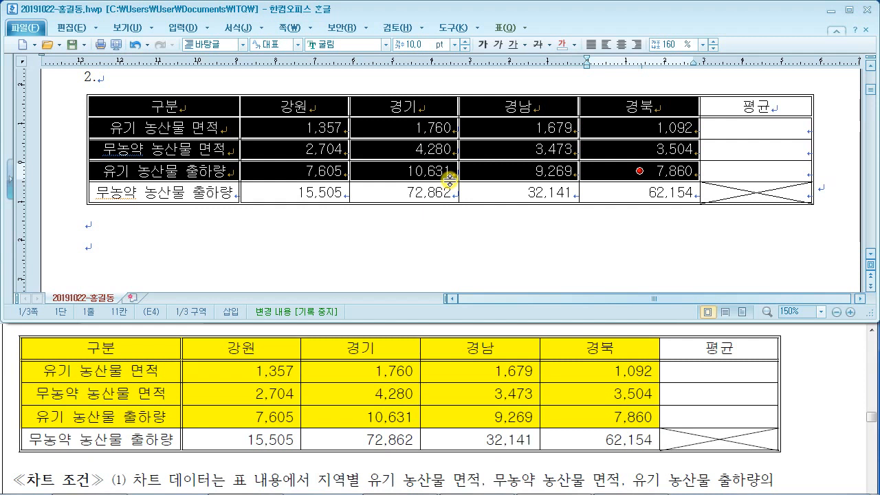
key(l)
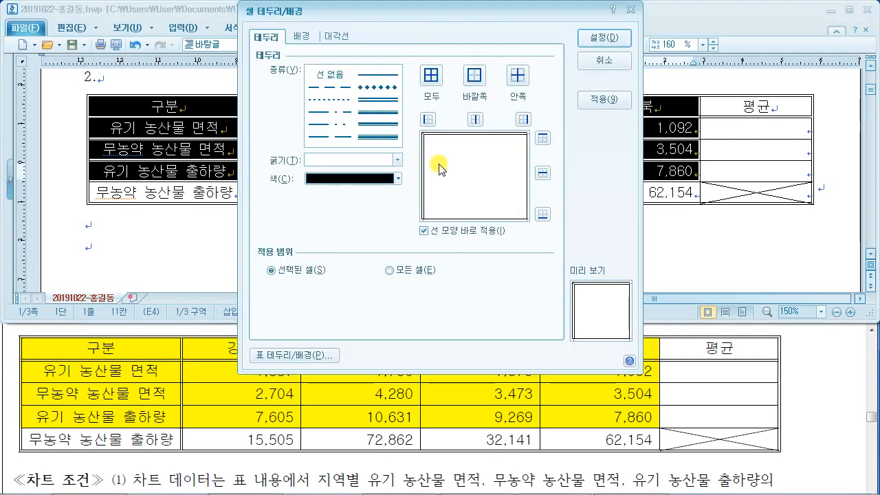
click(307, 38)
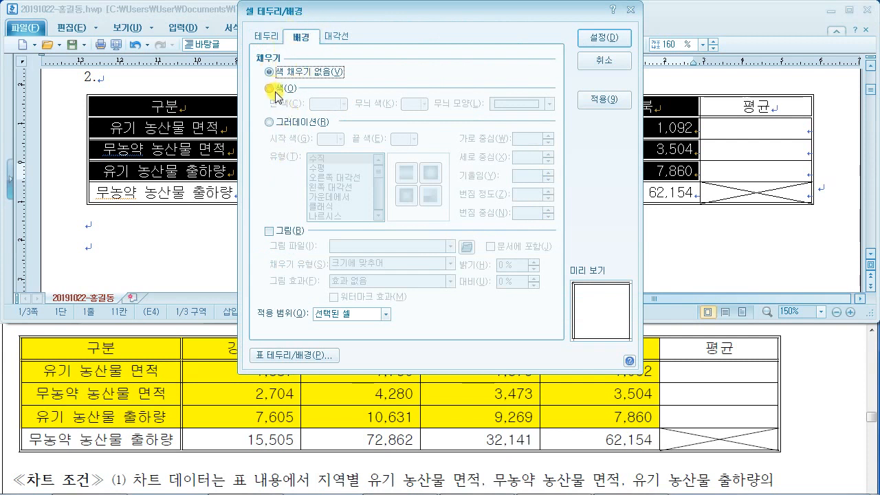
click(270, 88)
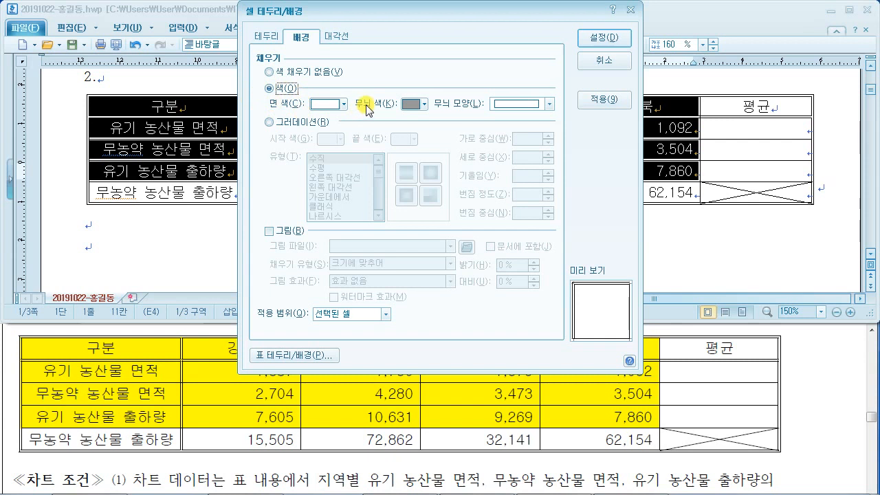
click(344, 105)
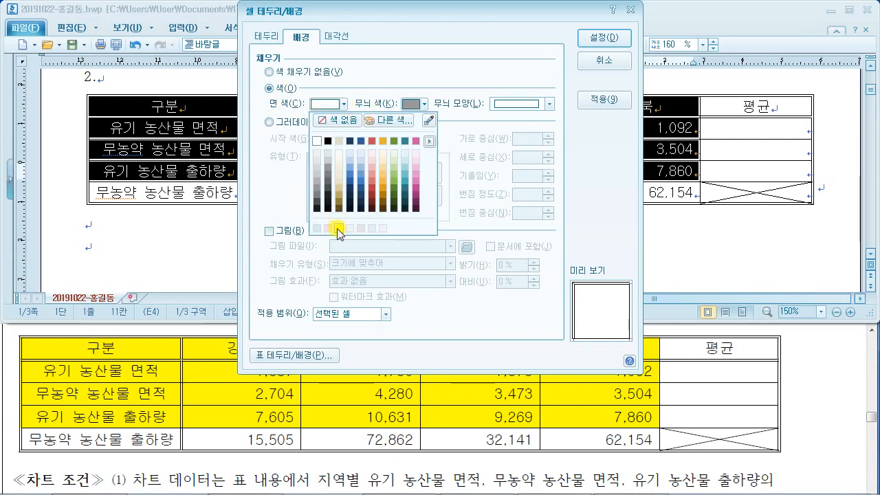
click(390, 119)
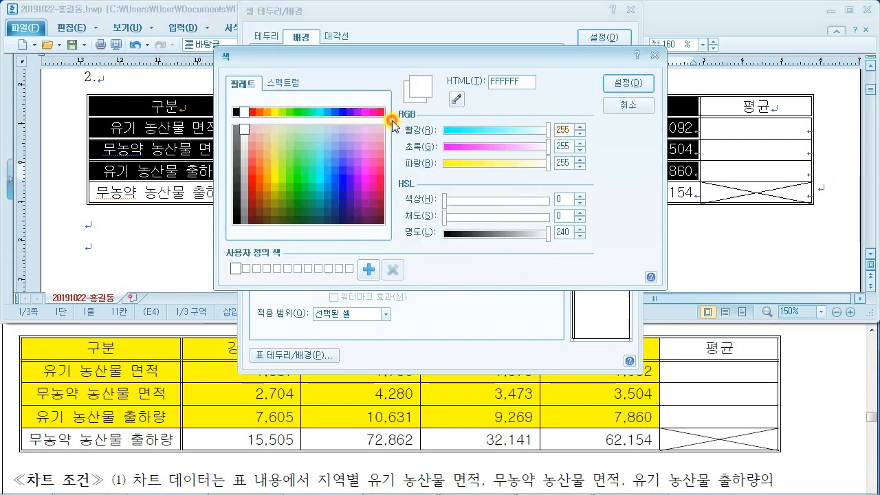
click(273, 112)
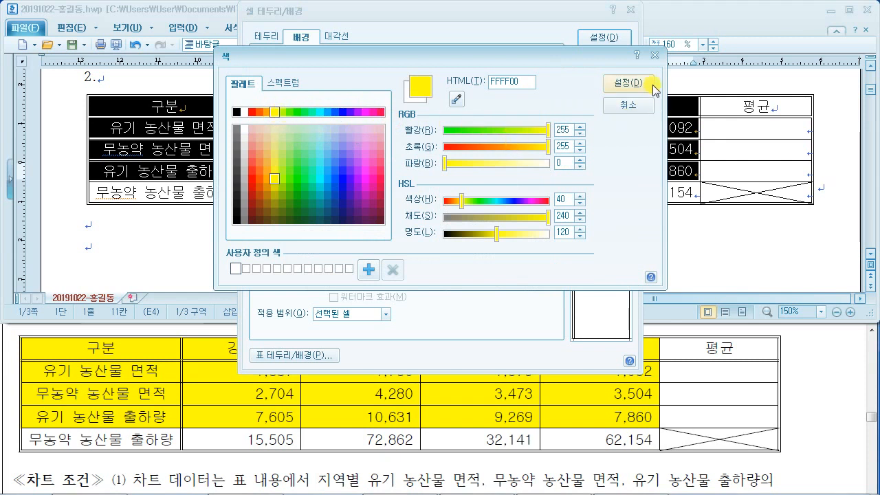
click(632, 85)
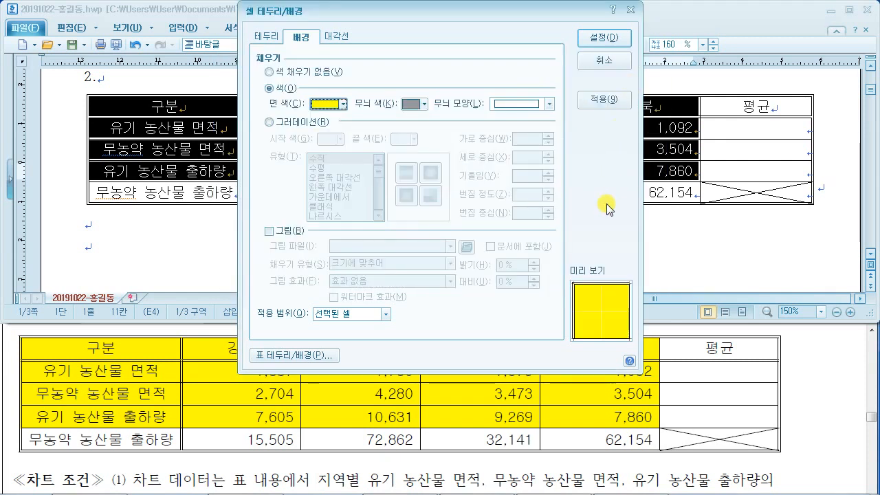
click(604, 43)
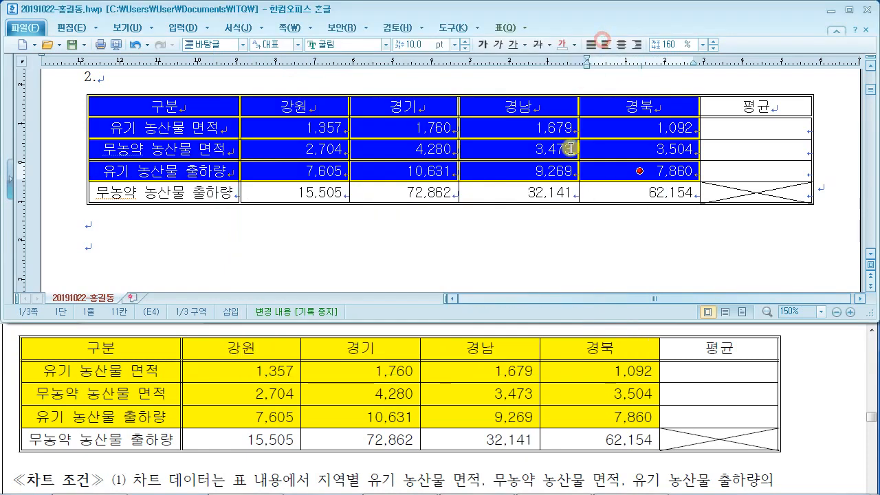
click(447, 239)
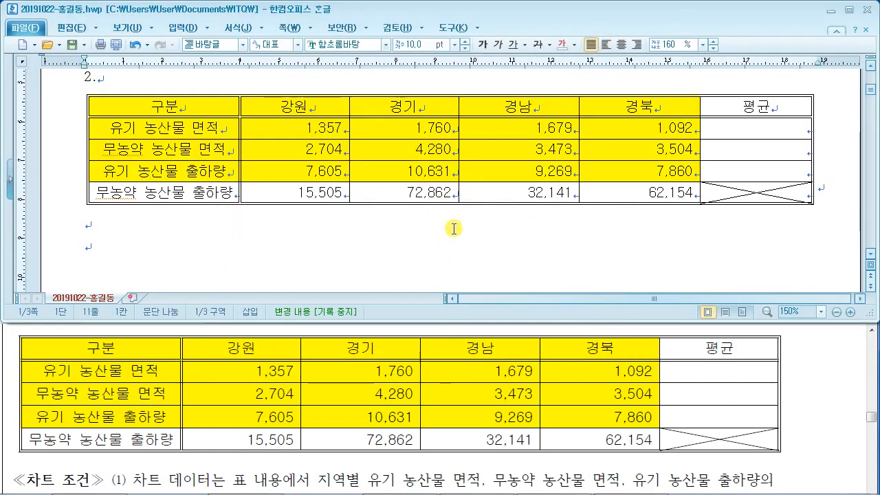
- Read table condition (4) in the exam PDF about filling the blank cells with averages, and compare it with the table's "평균" column
click(765, 362)
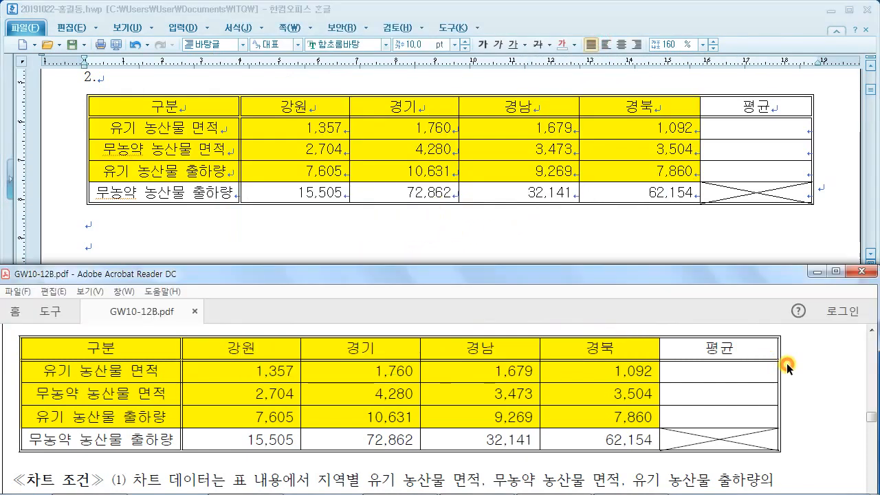
scroll(777, 360, up, 4)
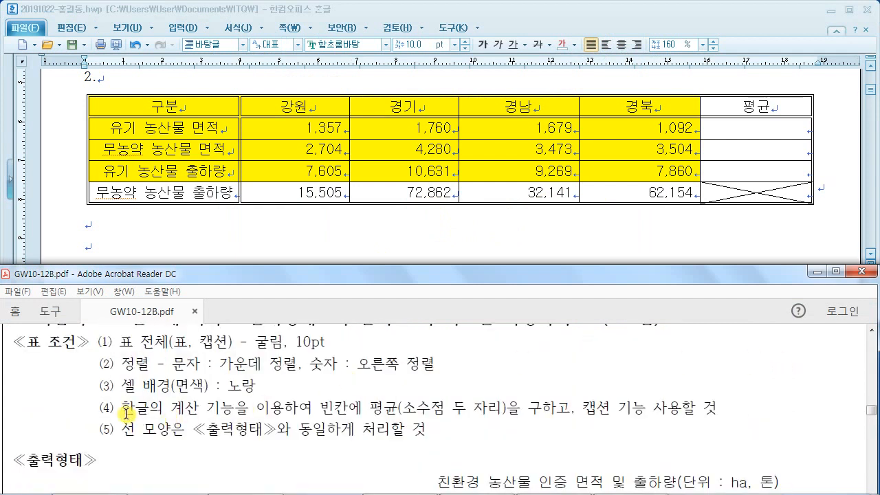
drag(122, 409, 252, 410)
drag(320, 409, 537, 416)
click(526, 416)
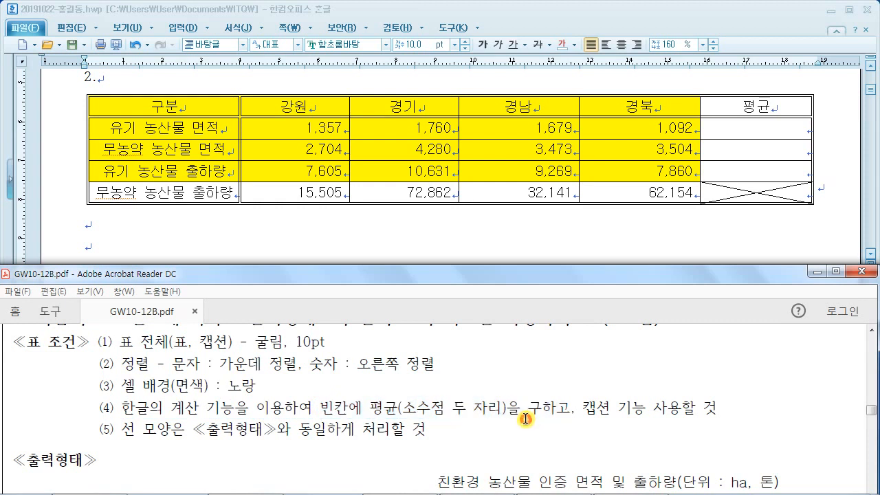
drag(370, 408, 402, 409)
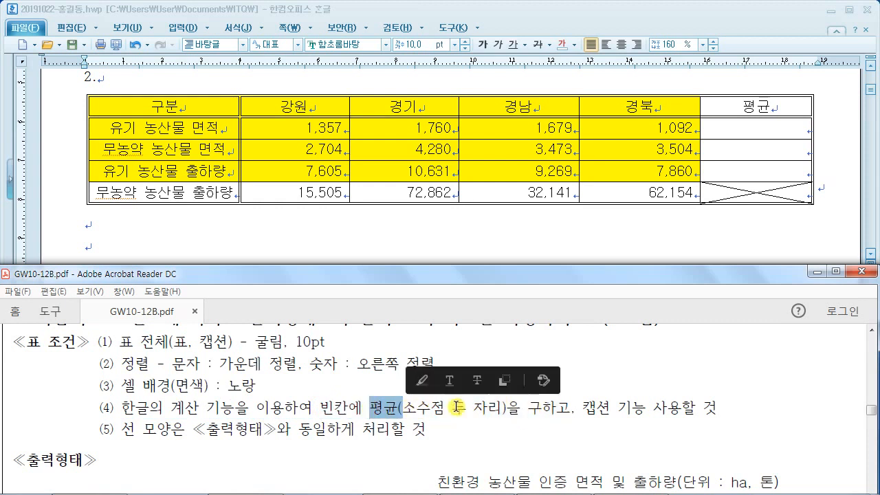
click(527, 235)
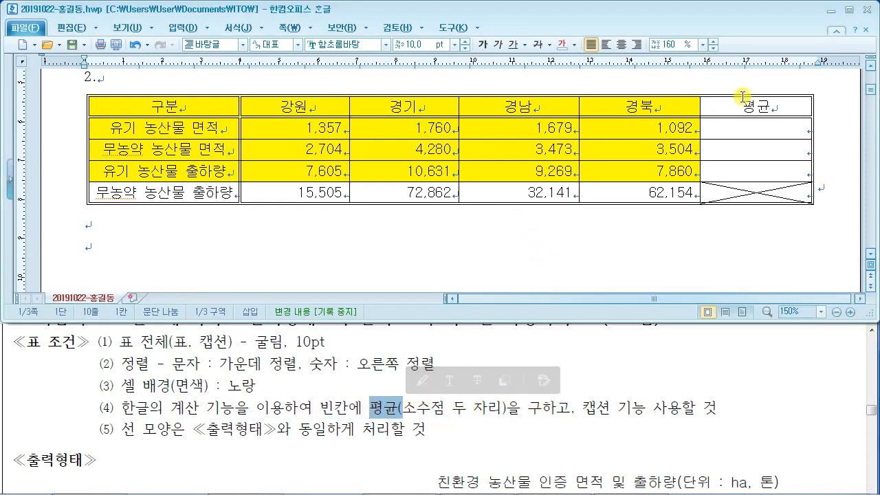
drag(743, 124, 743, 171)
click(659, 254)
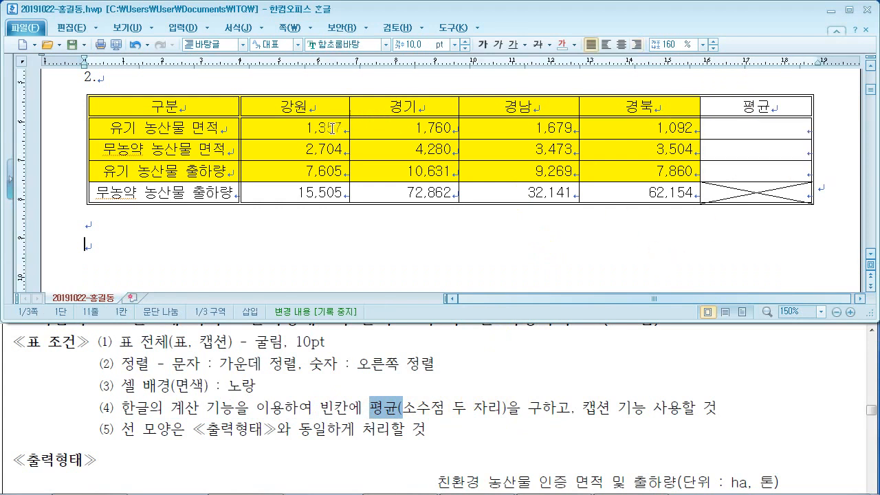
- Fill the "평균" cells of the first three data rows with the block average of their "강원" to "경북" values
click(293, 128)
drag(293, 128, 688, 188)
drag(753, 128, 746, 172)
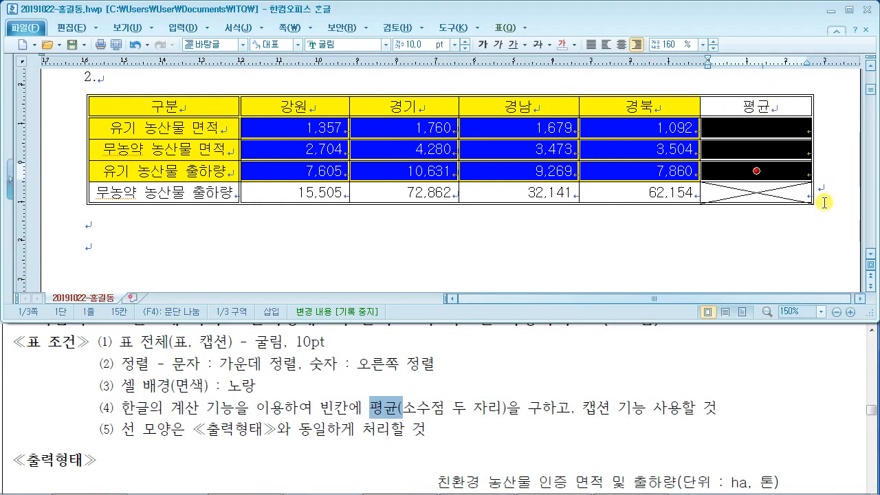
drag(244, 121, 812, 180)
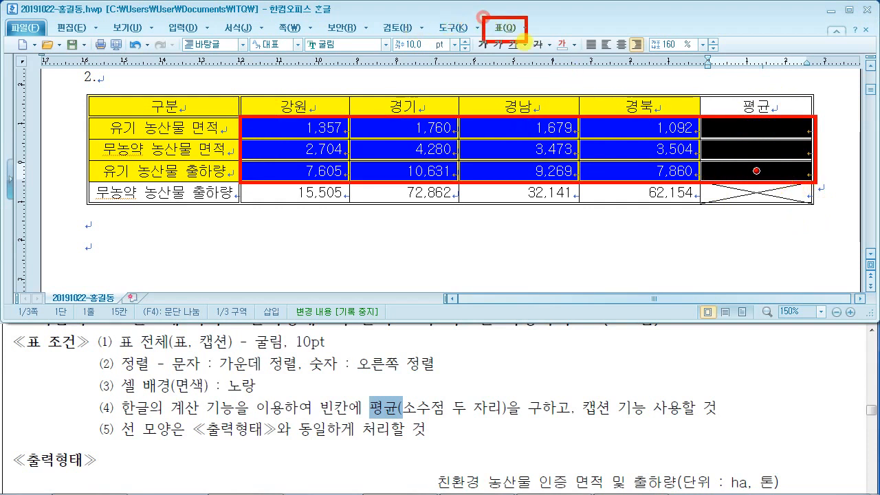
click(457, 109)
click(526, 28)
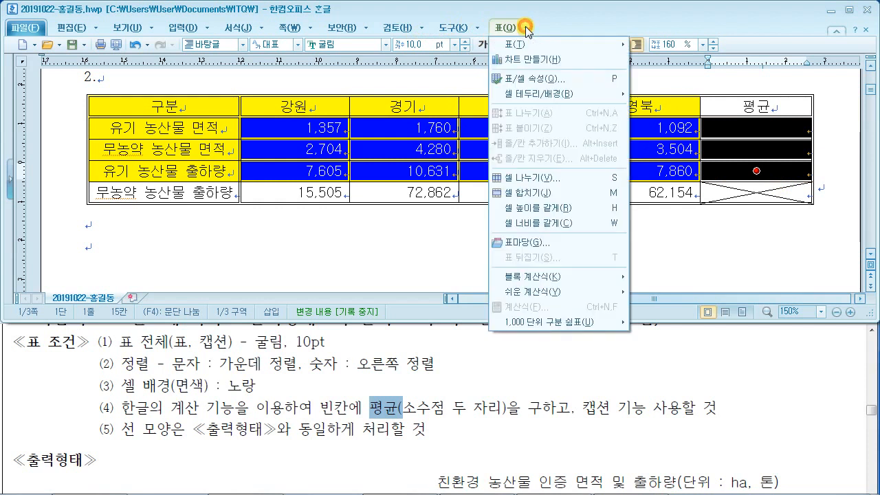
mouse_move(556, 282)
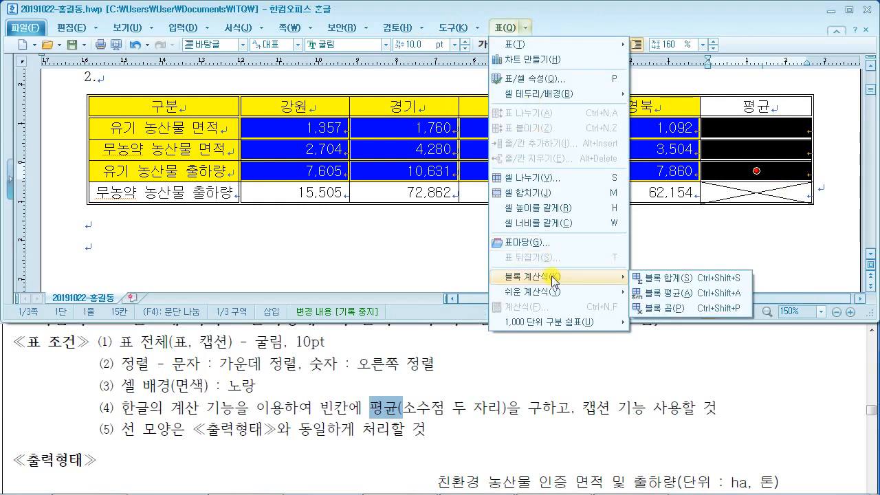
click(695, 295)
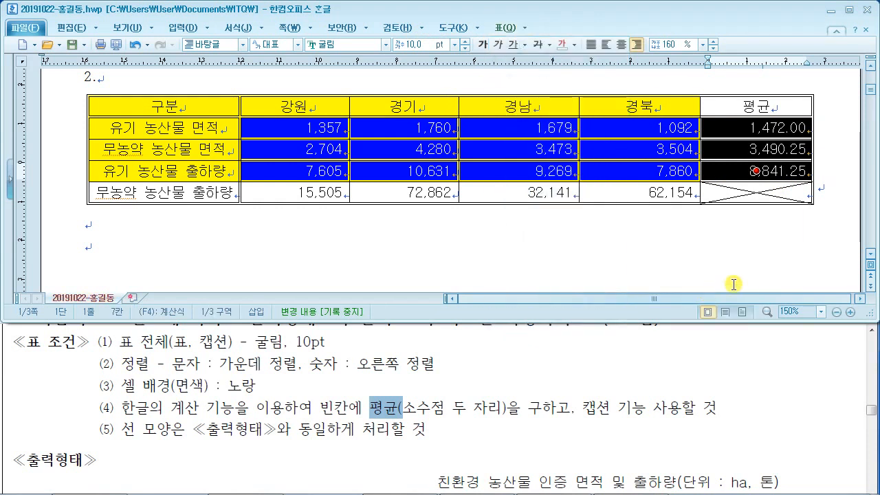
click(713, 268)
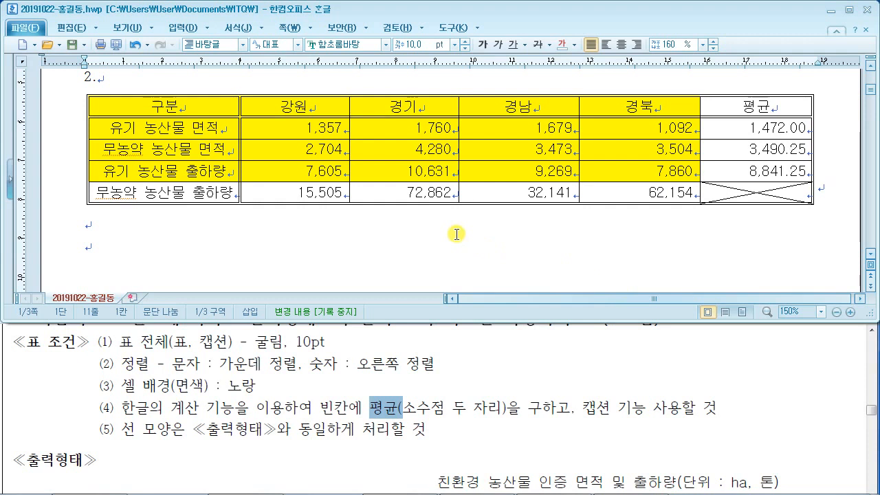
- Check the caption condition and the caption above the exam PDF's table, and insert a caption for the document's table
drag(583, 408, 719, 410)
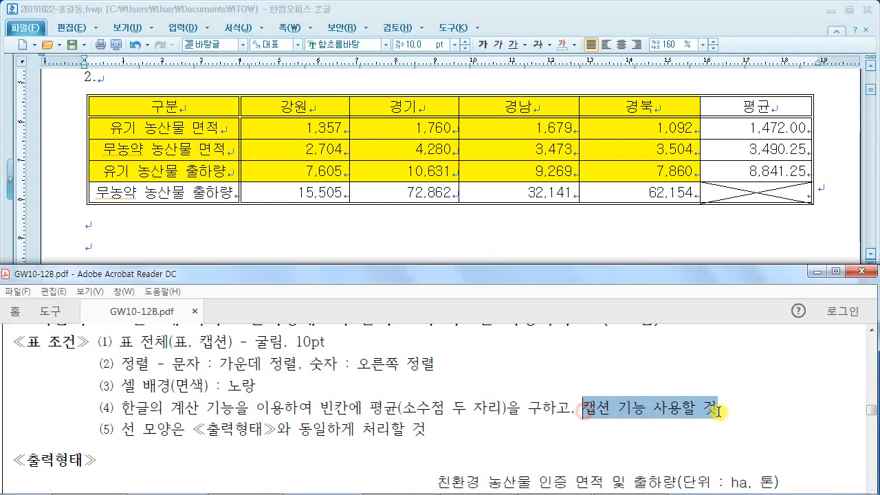
scroll(599, 407, down, 3)
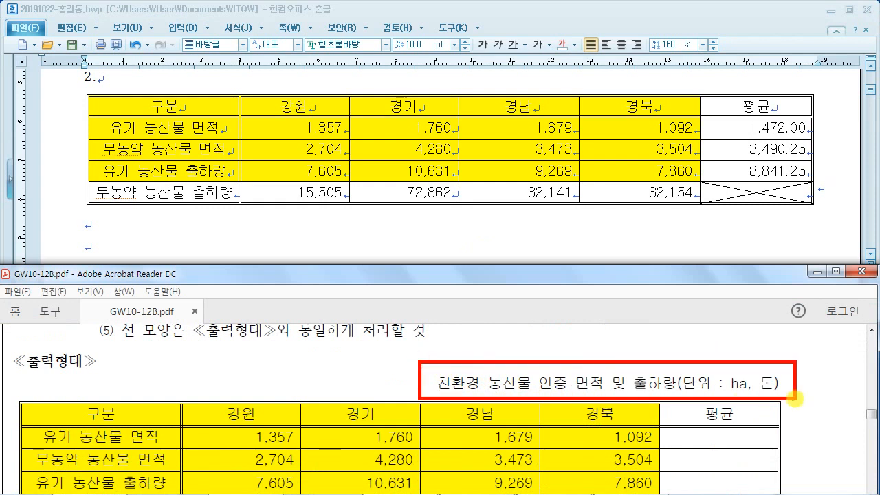
click(375, 96)
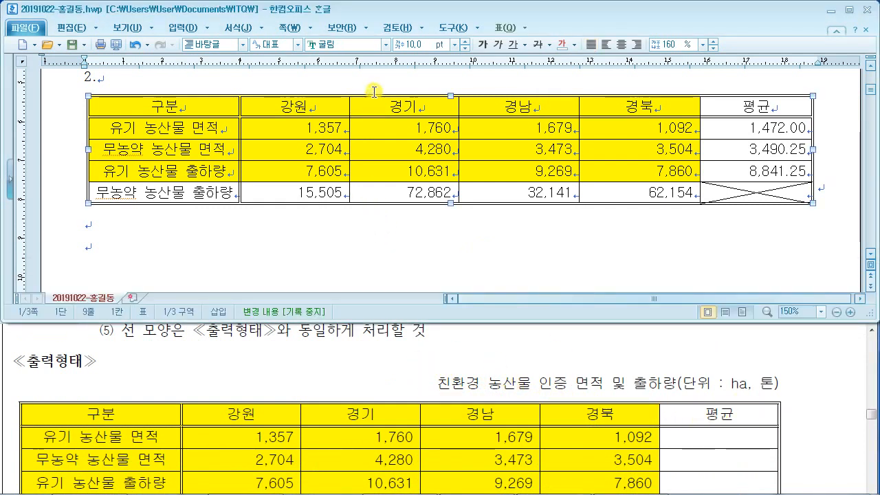
right_click(378, 96)
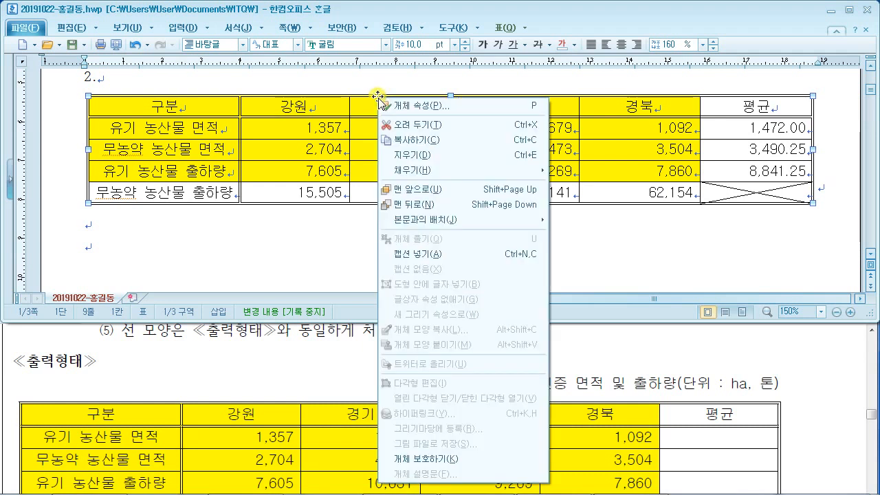
click(480, 254)
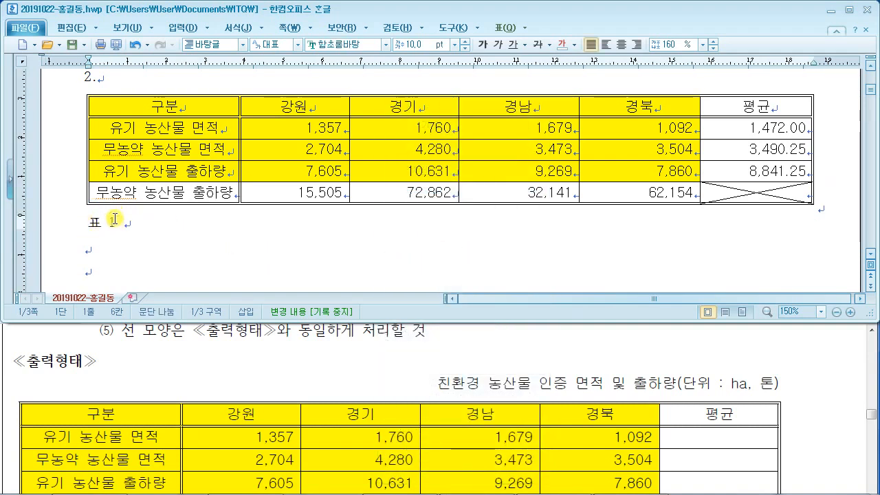
- Replace the table's default caption text with "친환경 농산물 인증 면적 및 출하량(단위 : ha, 톤)"
drag(138, 220, 48, 220)
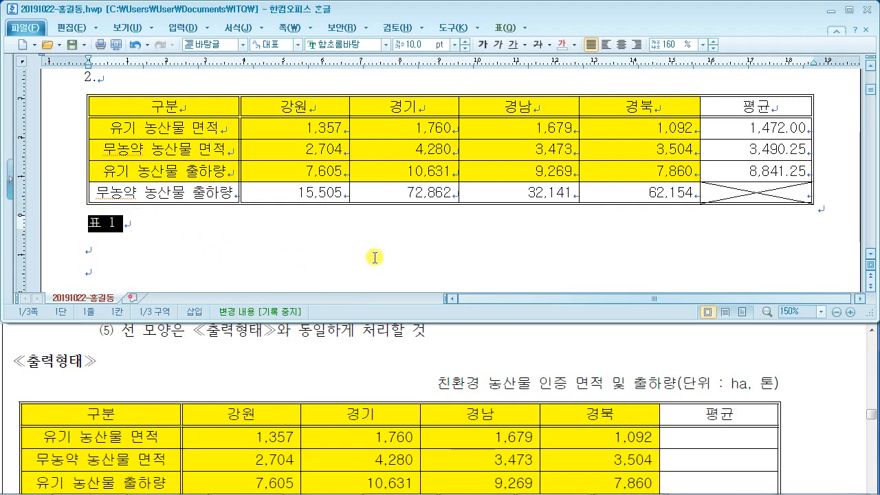
text(치ㄴ환경 농산물 ㅇ)
text(ㅣㄴ증 면)
text(적 및 추)
text(ㄹ하량)
text((단)
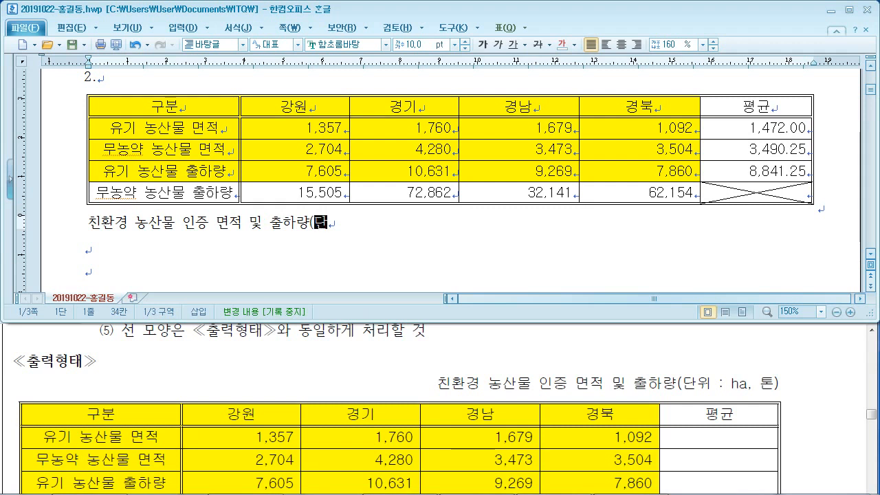
text(우, )
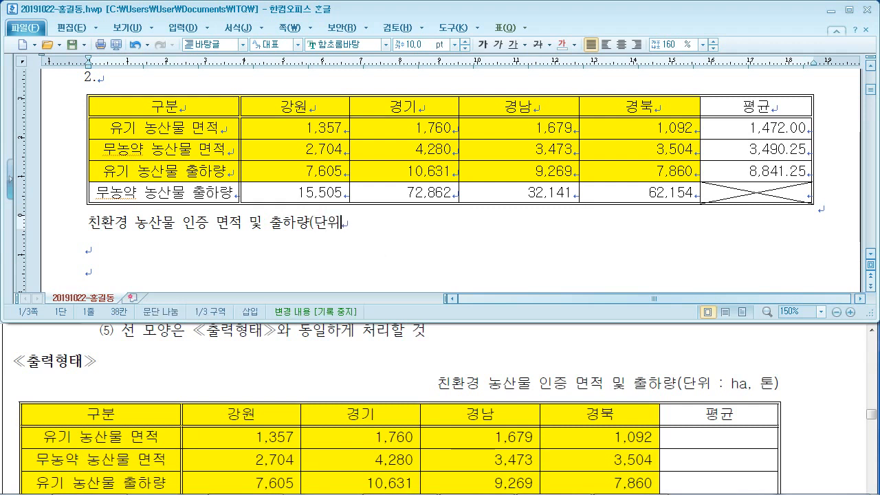
text( ha, 톤))
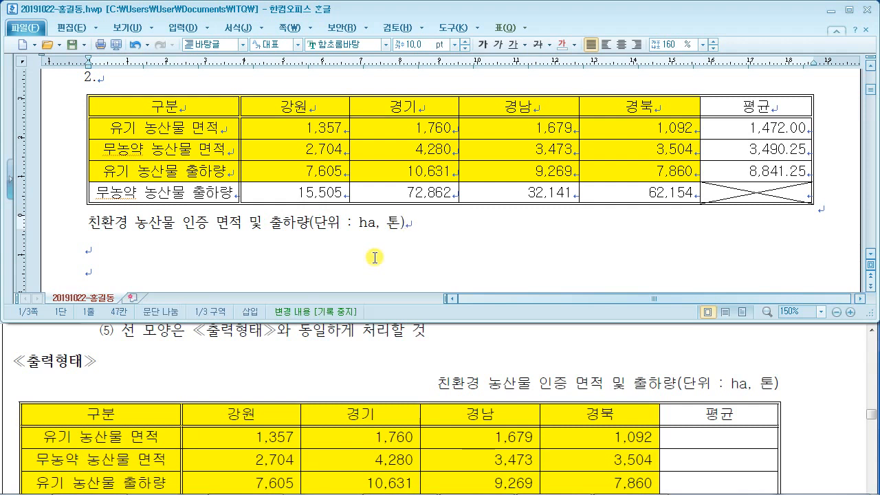
mouse_move(405, 367)
mouse_down()
mouse_move(513, 405)
mouse_move(794, 400)
mouse_up()
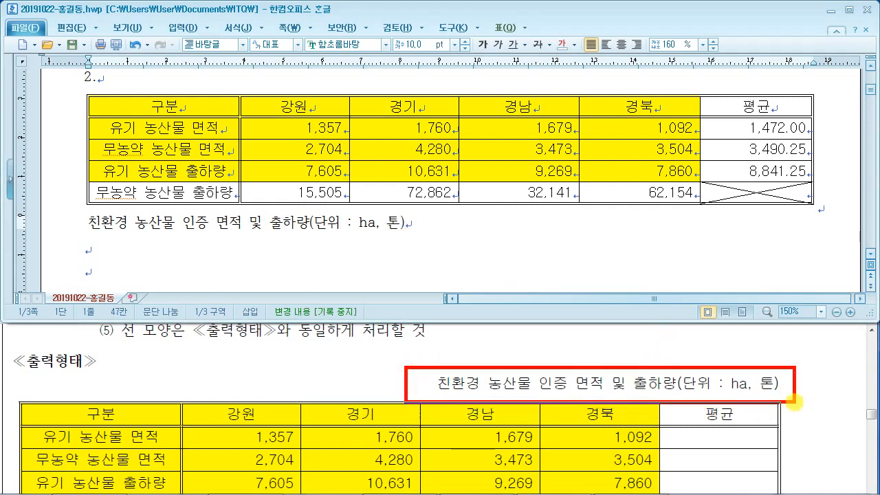
drag(274, 229, 448, 369)
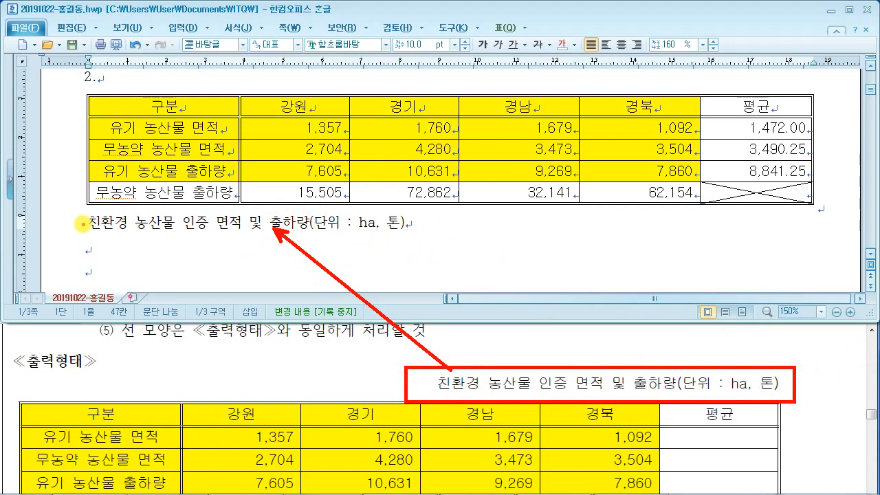
mouse_move(82, 208)
mouse_down()
mouse_move(367, 255)
mouse_move(407, 240)
mouse_up()
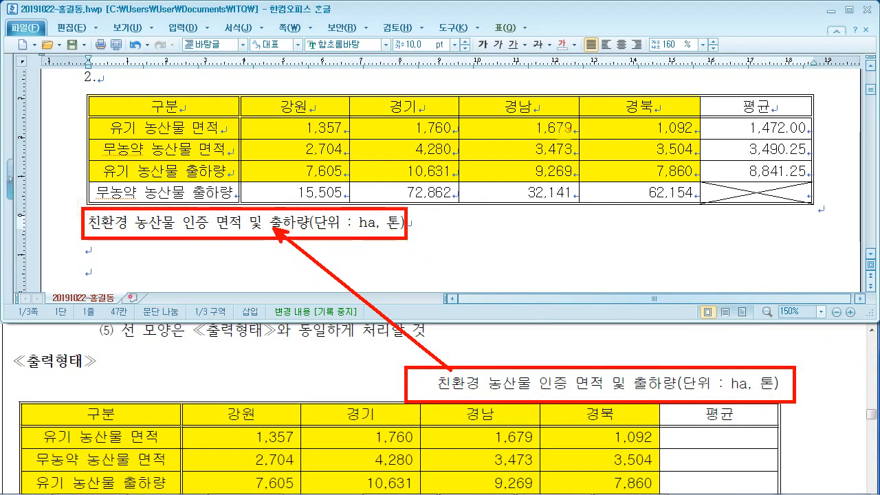
drag(539, 65, 810, 92)
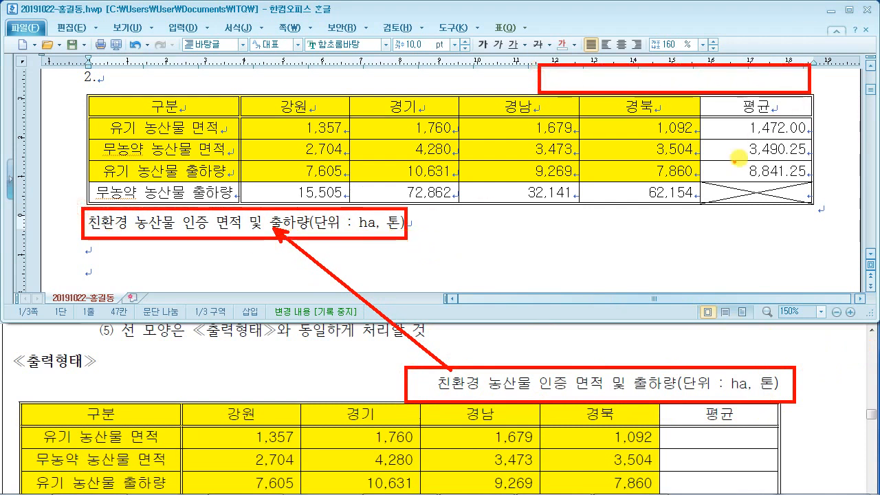
key(Escape)
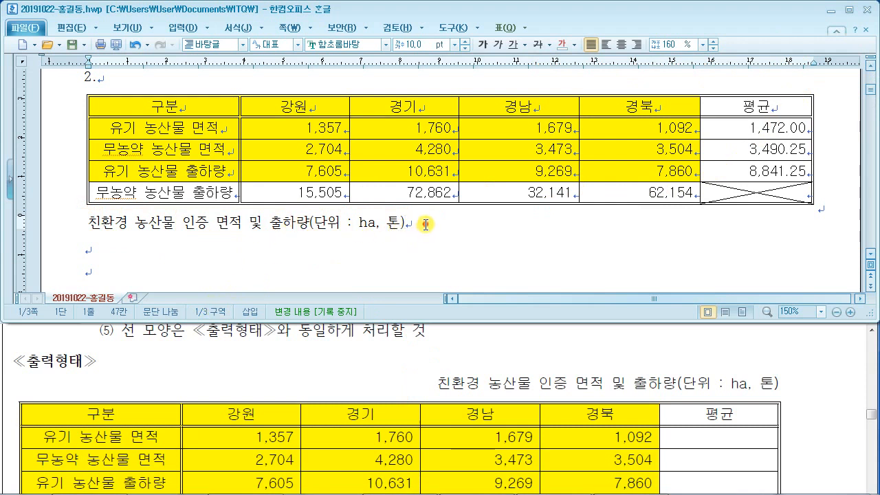
- Check table condition (1) in the exam PDF and set the table caption's font to 굴림
drag(421, 224, 62, 219)
click(276, 375)
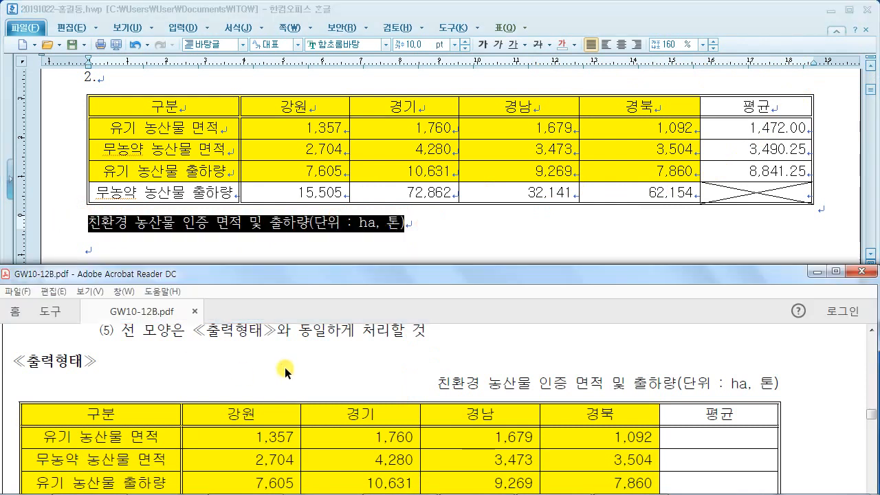
scroll(282, 368, up, 3)
scroll(284, 369, up, 1)
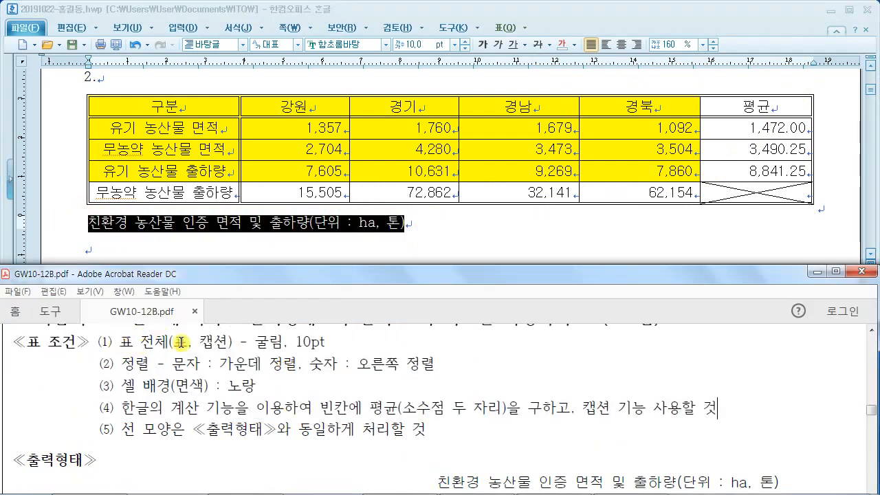
mouse_move(199, 341)
mouse_down()
mouse_move(265, 344)
mouse_move(338, 363)
mouse_up()
click(304, 402)
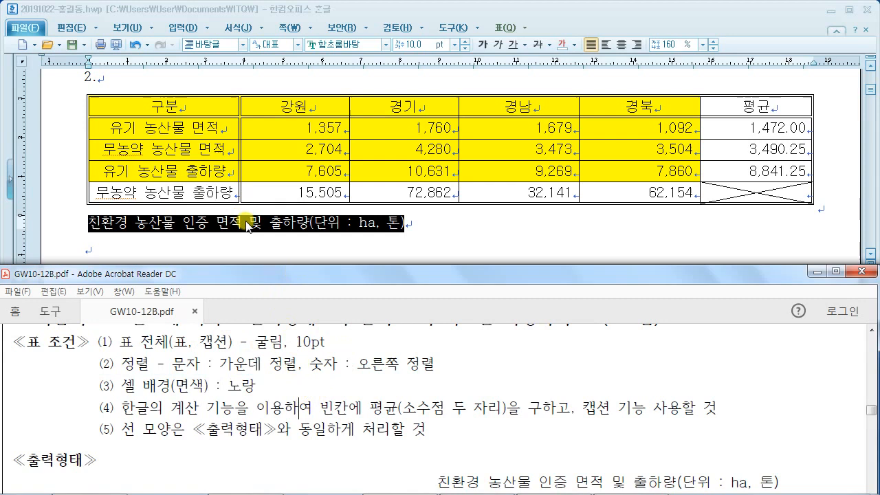
click(384, 12)
click(357, 46)
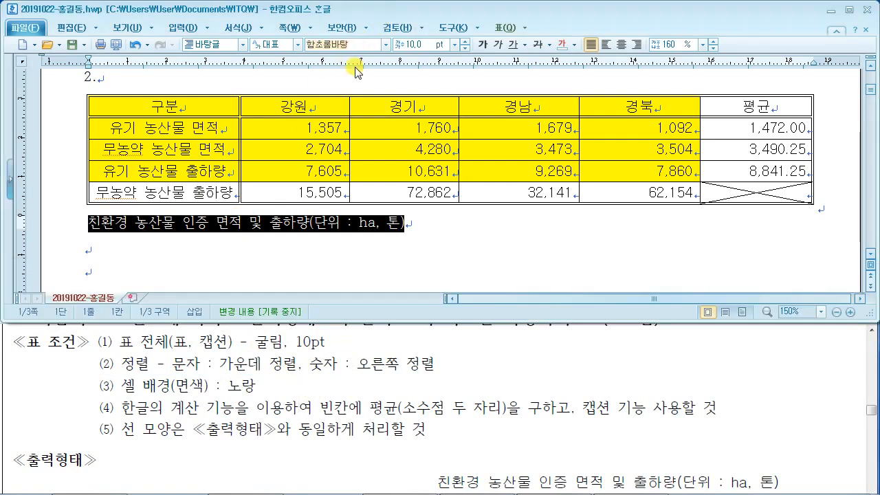
text(굴리)
key(Return)
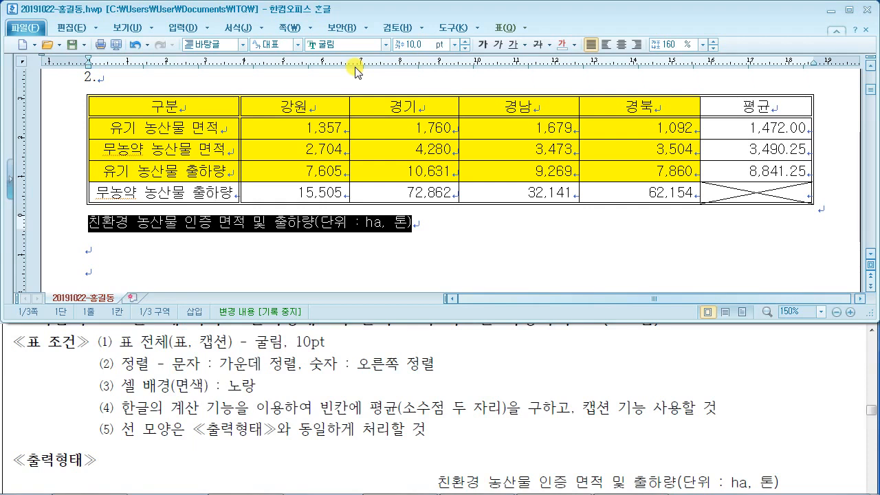
- Compare the caption with the exam PDF's output form and right-align the caption text
click(425, 357)
scroll(426, 361, down, 4)
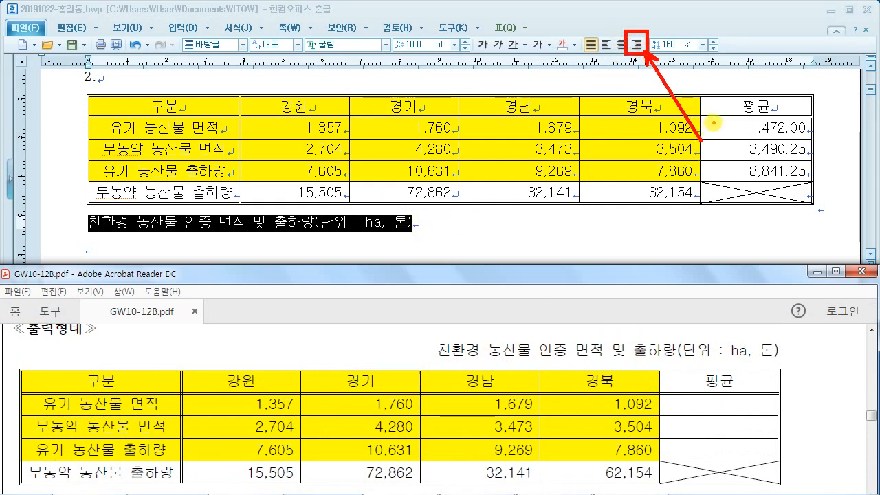
click(637, 45)
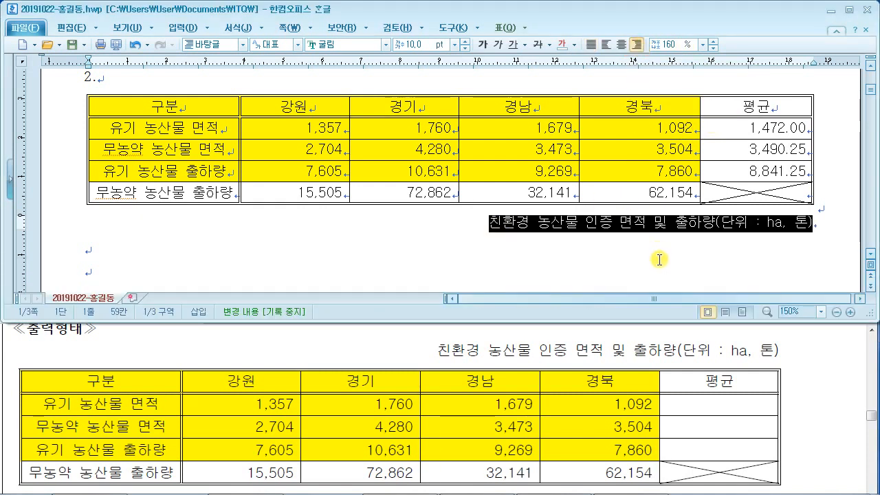
click(553, 259)
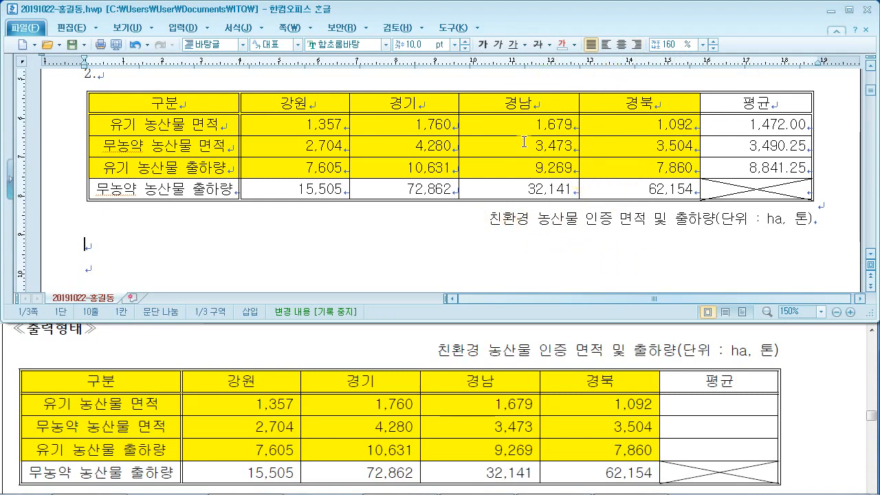
- Set the table's caption position to above the table (위) and save the document
click(480, 91)
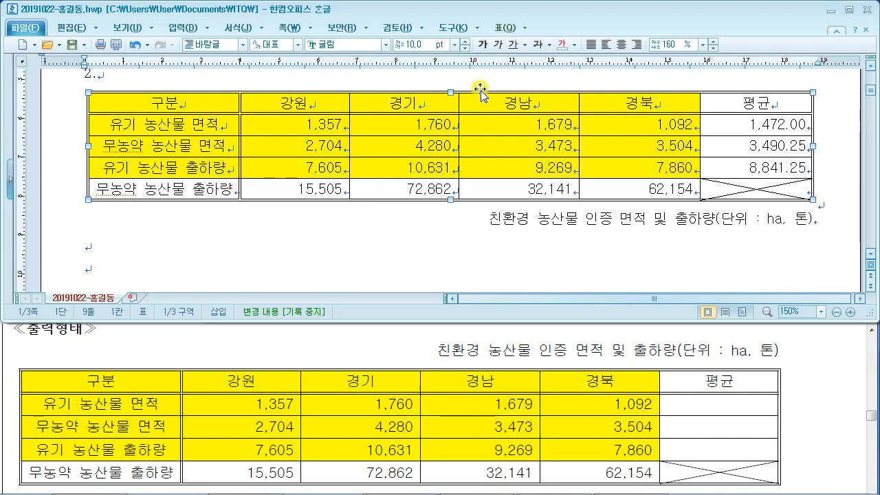
double_click(480, 90)
drag(495, 10, 328, 25)
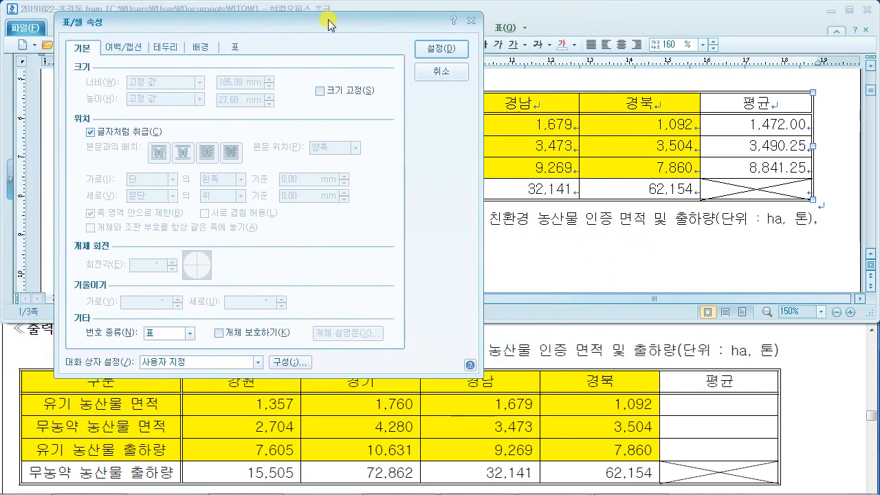
click(115, 48)
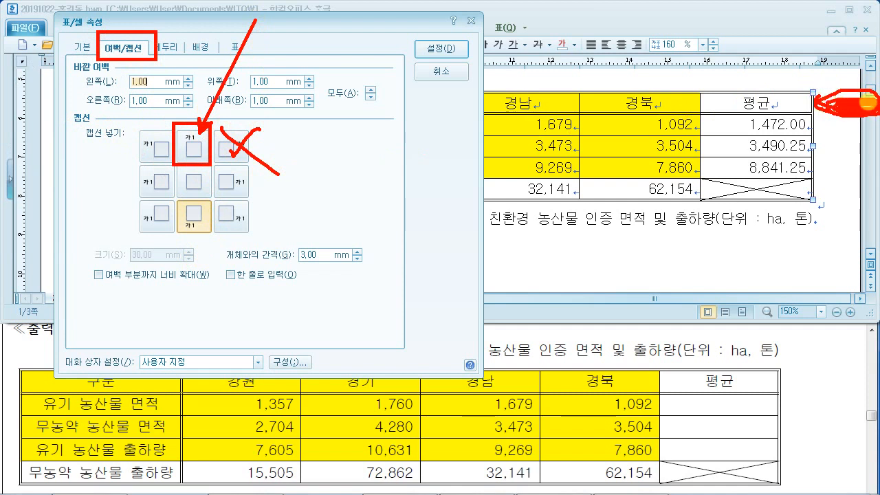
click(192, 150)
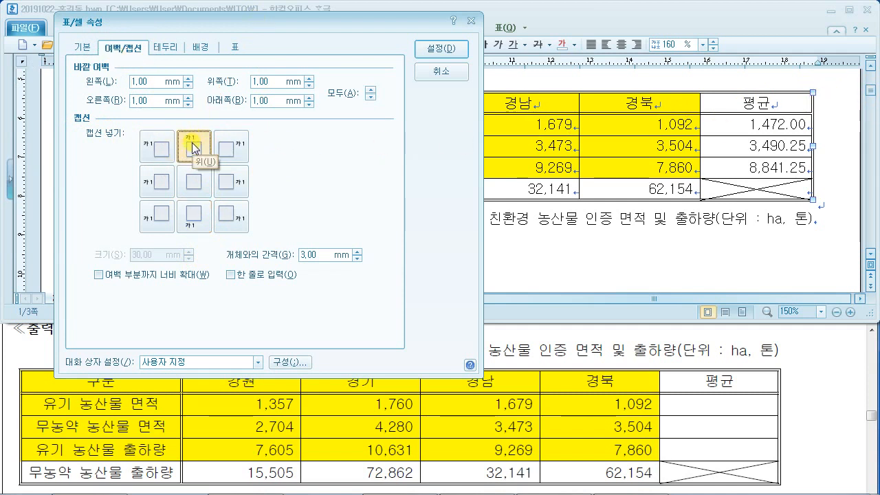
click(450, 46)
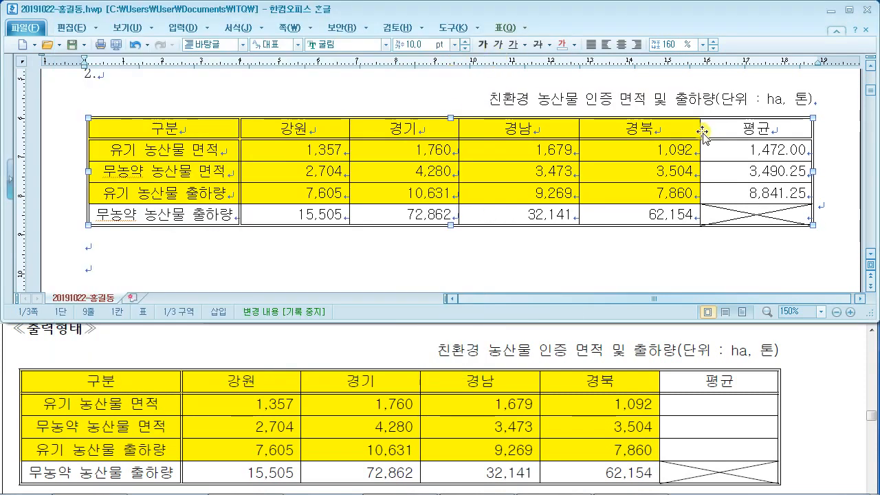
click(667, 257)
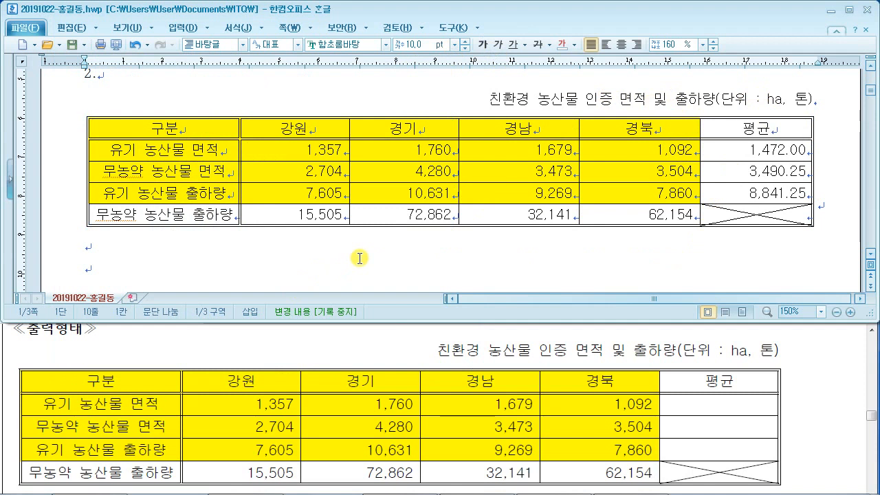
click(72, 44)
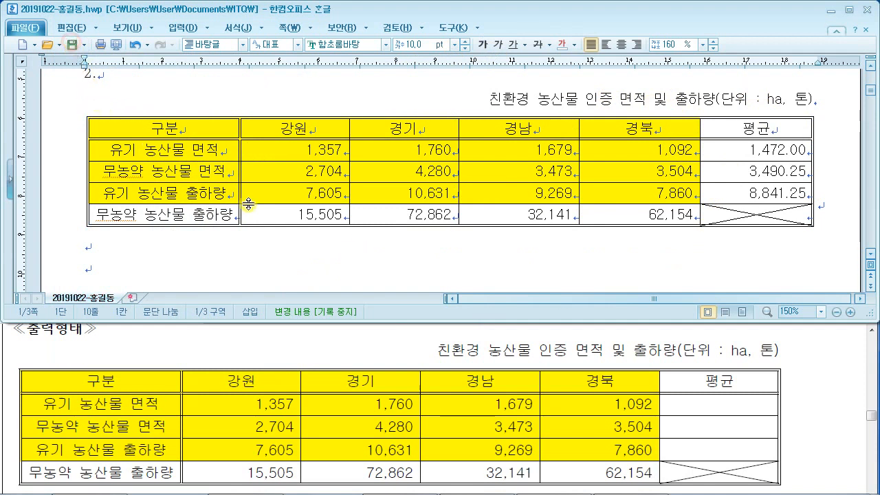
- Read chart condition (1) in the exam PDF and compare the named data rows with the table
click(813, 362)
scroll(811, 362, down, 5)
scroll(809, 363, up, 2)
click(836, 271)
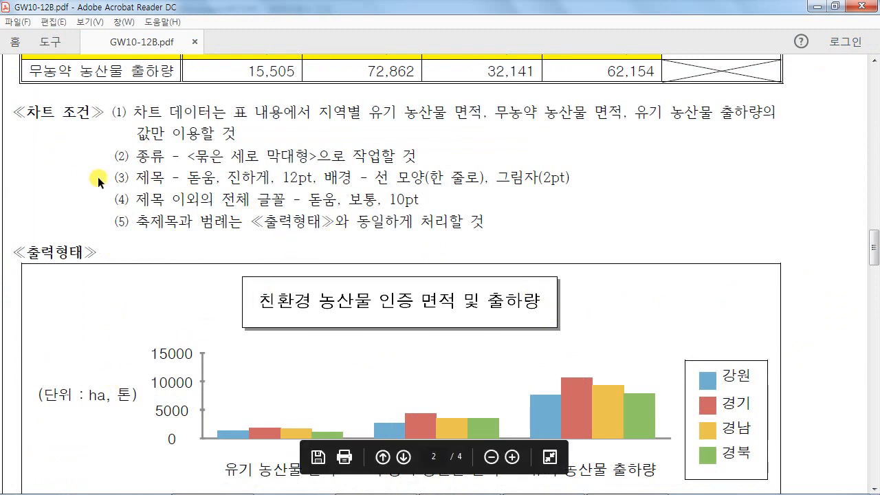
drag(35, 113, 232, 132)
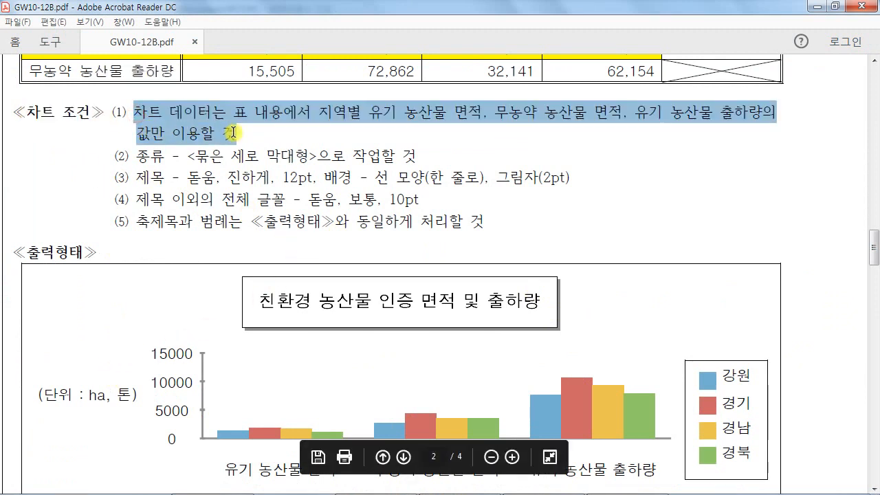
click(310, 151)
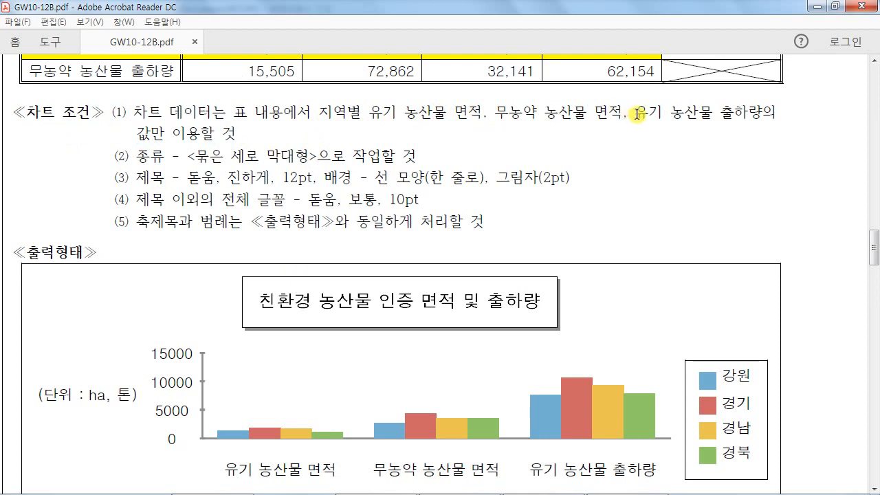
drag(319, 113, 712, 116)
scroll(492, 150, up, 4)
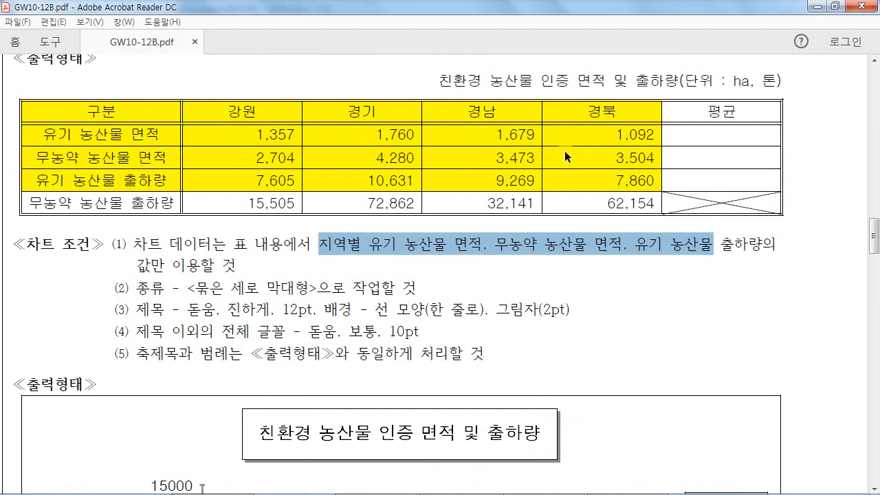
drag(309, 246, 263, 265)
click(172, 263)
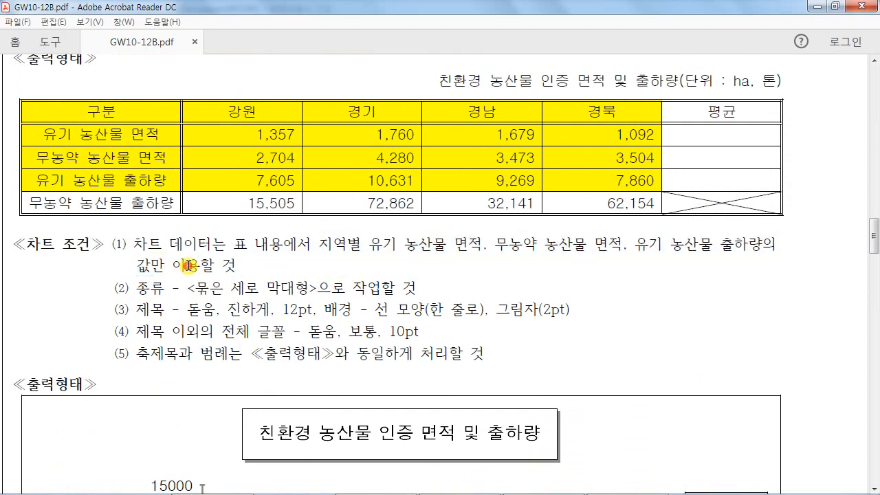
- Create a chart in the Hangul document from the table cells "구분" to "경북", covering the header and first three data rows
click(834, 6)
click(461, 257)
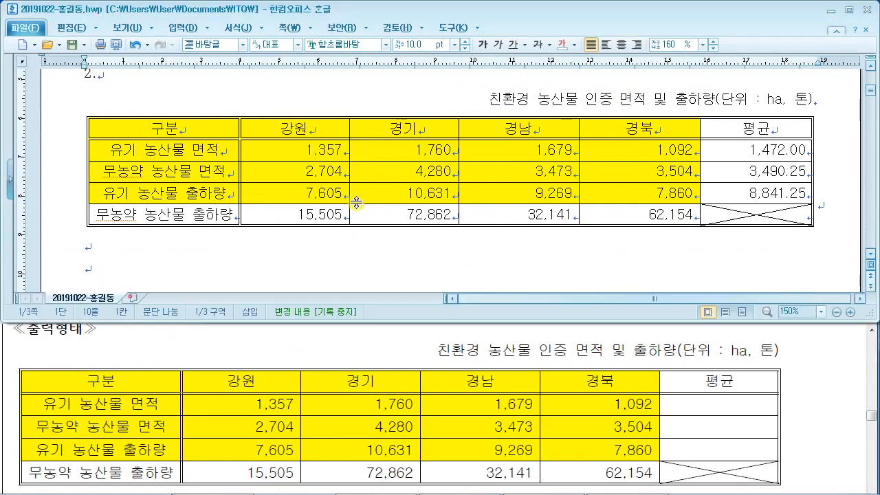
drag(183, 130, 626, 204)
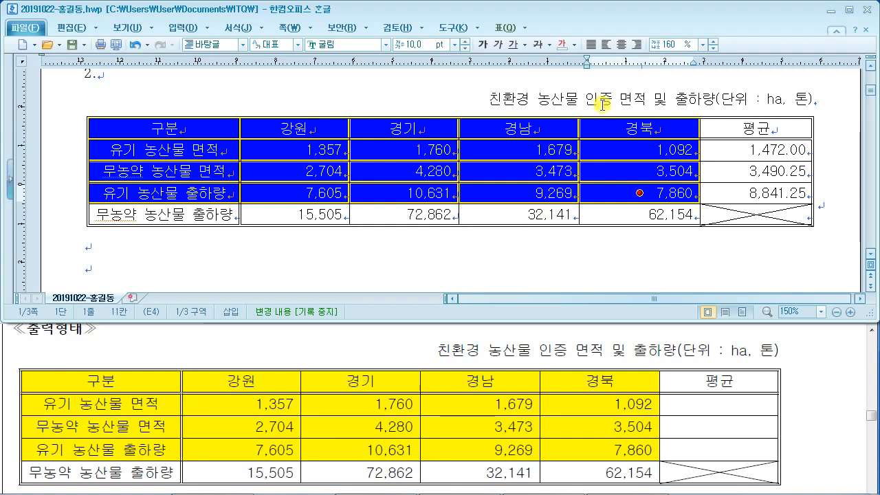
right_click(295, 127)
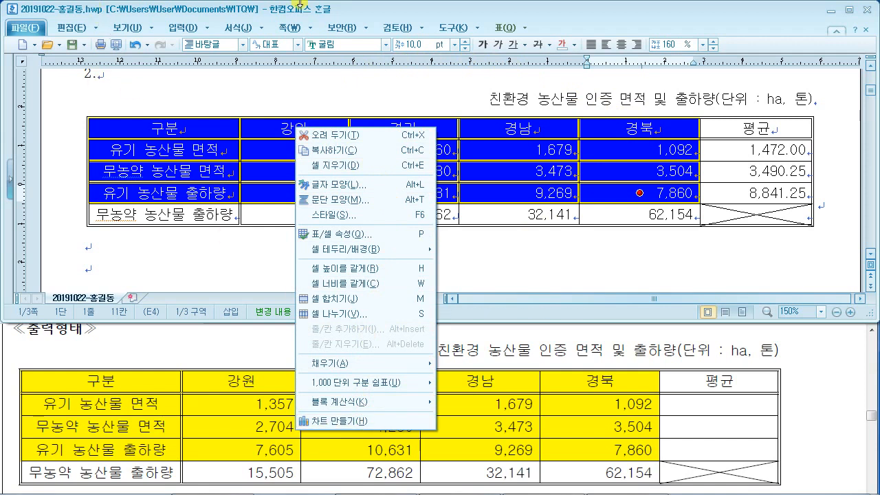
click(357, 420)
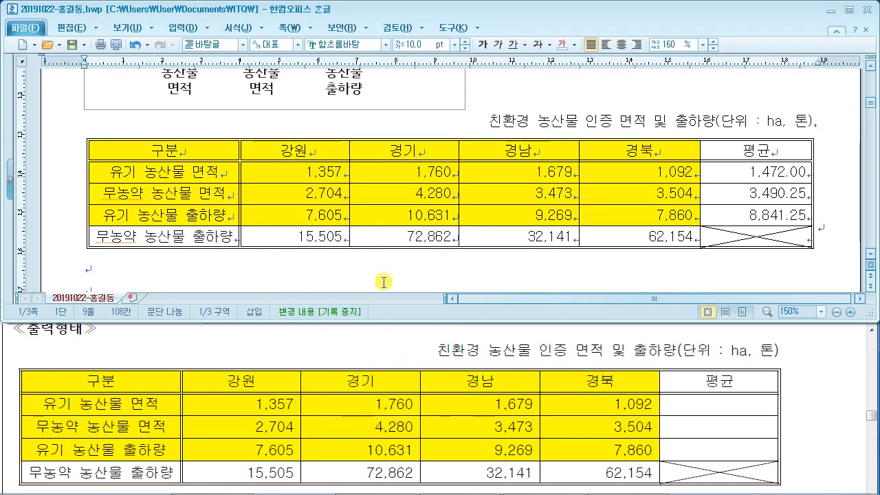
- Move the new chart from above the table to the blank area below it
scroll(371, 288, up, 5)
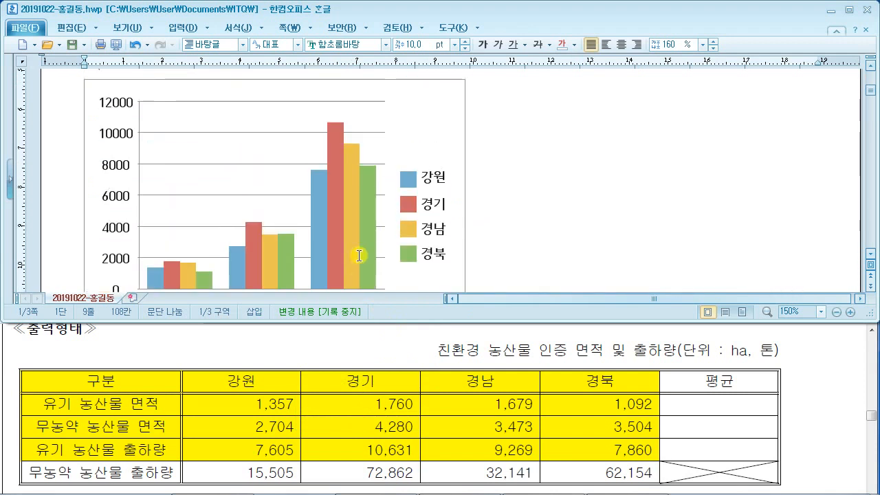
scroll(359, 253, down, 3)
scroll(385, 247, up, 5)
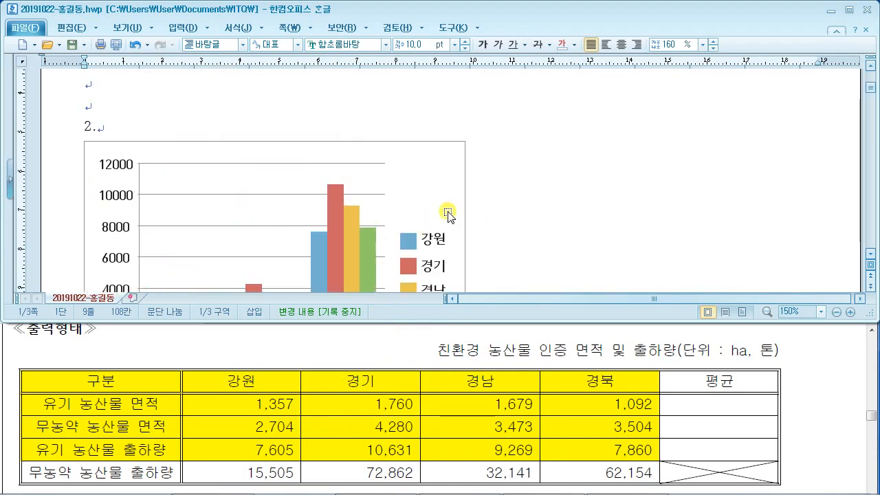
click(435, 175)
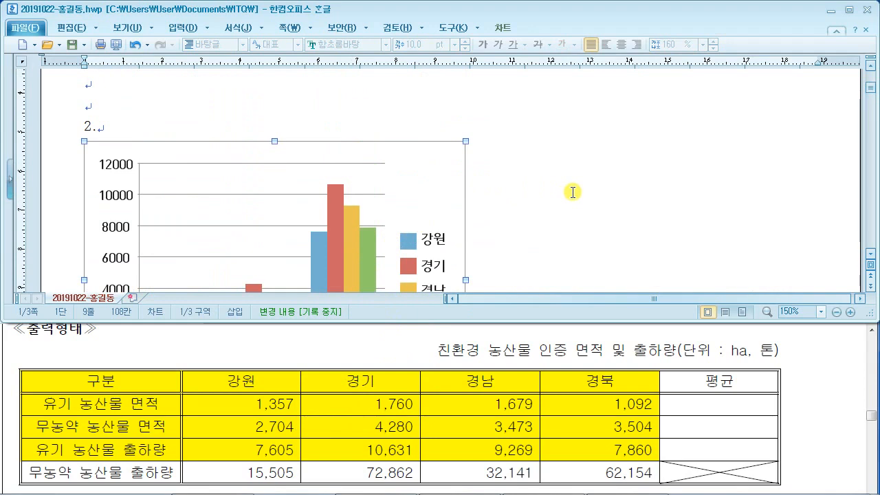
scroll(570, 191, down, 10)
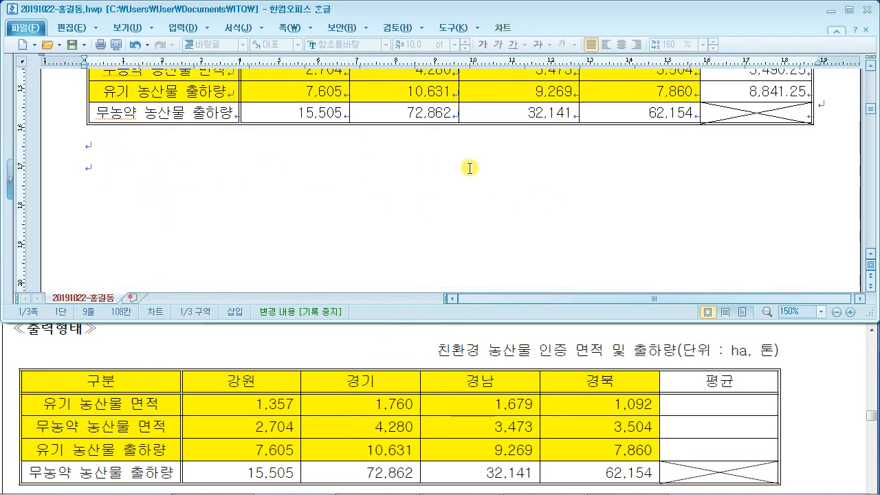
scroll(493, 165, up, 5)
scroll(474, 166, up, 4)
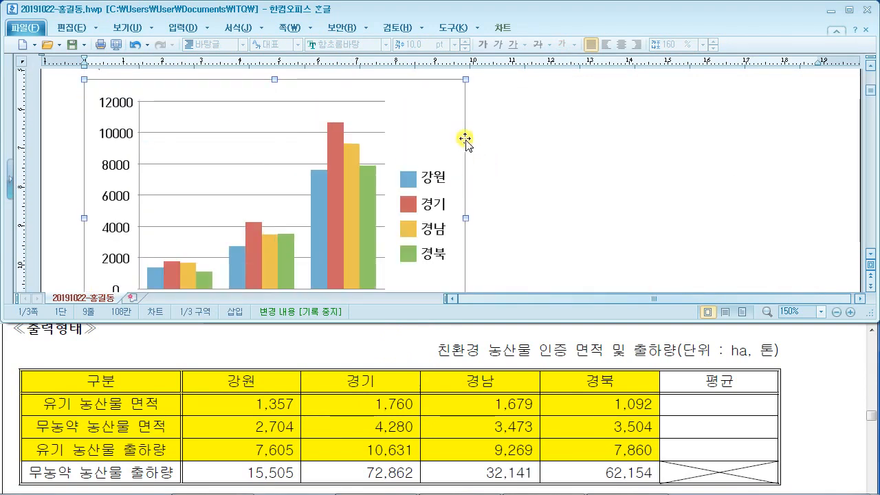
drag(438, 205, 440, 234)
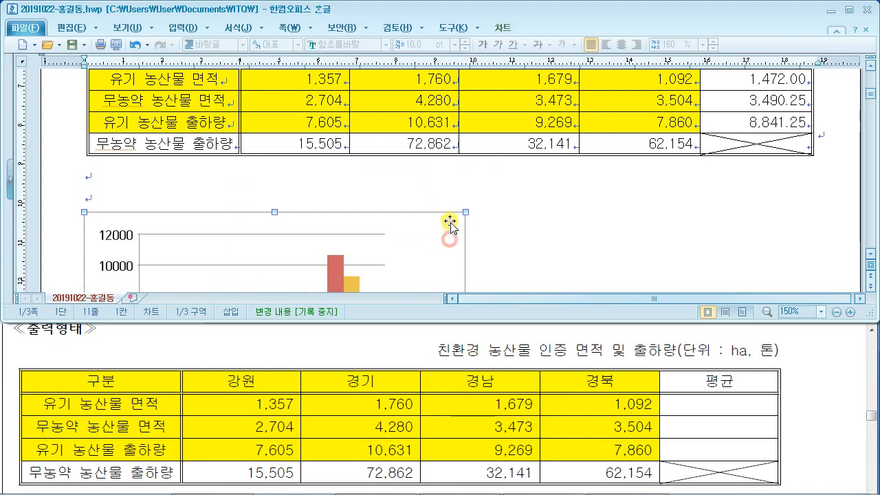
- Place the chart inline as a character on the empty line below the table
click(151, 28)
mouse_move(167, 83)
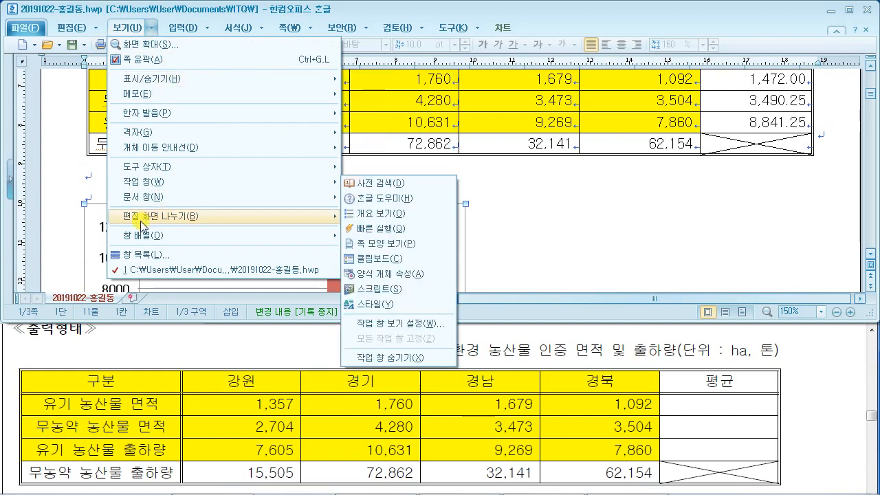
click(93, 172)
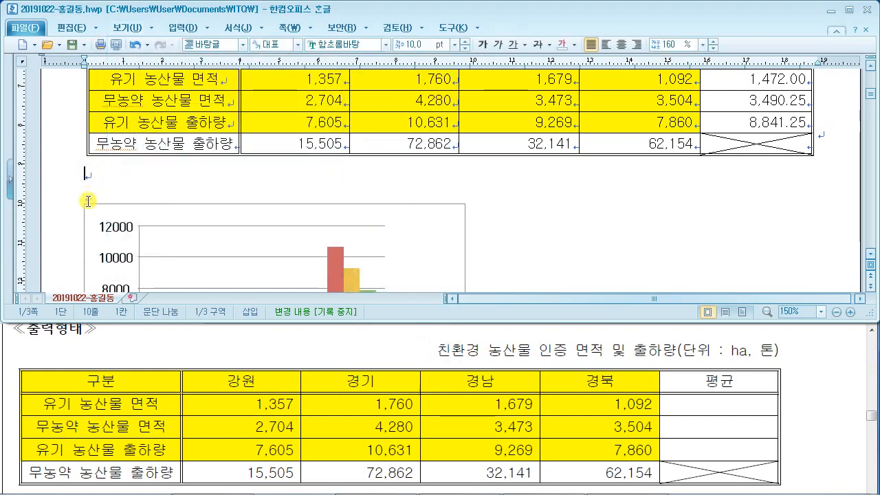
click(431, 227)
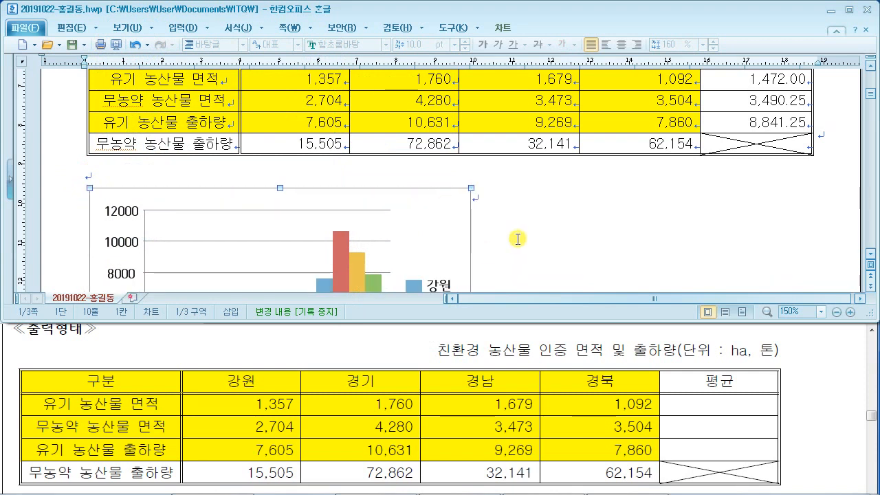
- Widen the chart below the table by extending its right edge until it nearly reaches the table's right edge
scroll(510, 211, down, 3)
scroll(509, 211, up, 1)
scroll(509, 211, down, 1)
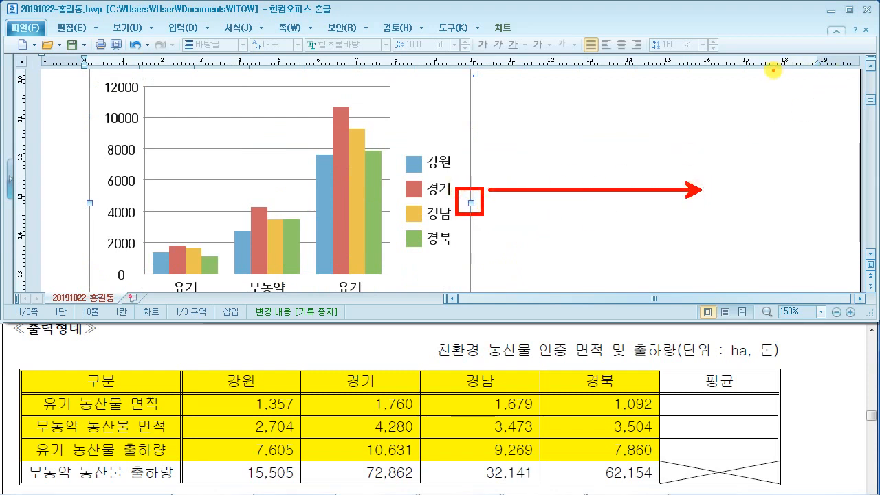
drag(472, 203, 781, 198)
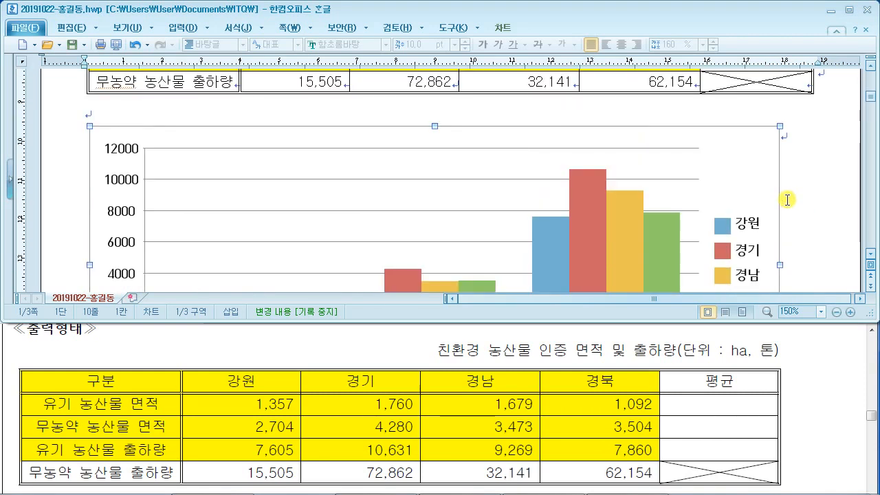
scroll(787, 199, down, 6)
scroll(787, 199, up, 2)
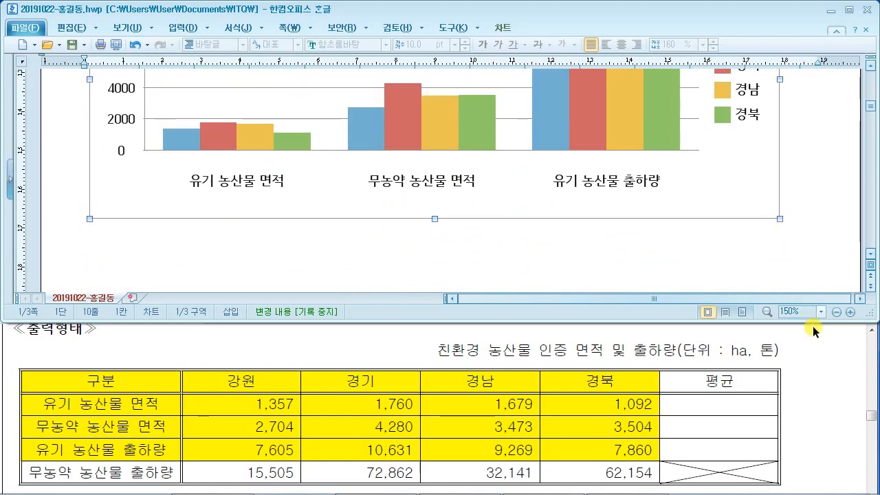
- Check the expected chart in the exam PDF and extend the document chart's right edge to align with the table's right edge
click(814, 351)
scroll(814, 352, down, 10)
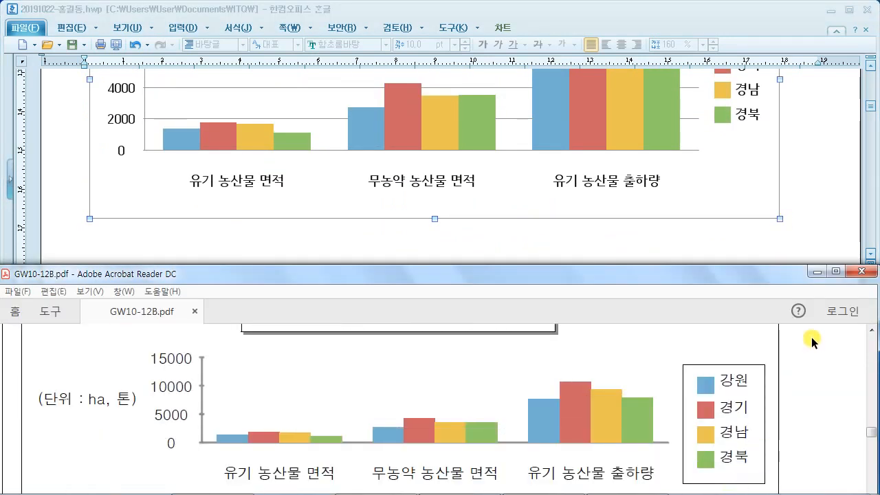
scroll(813, 341, up, 5)
scroll(759, 165, up, 3)
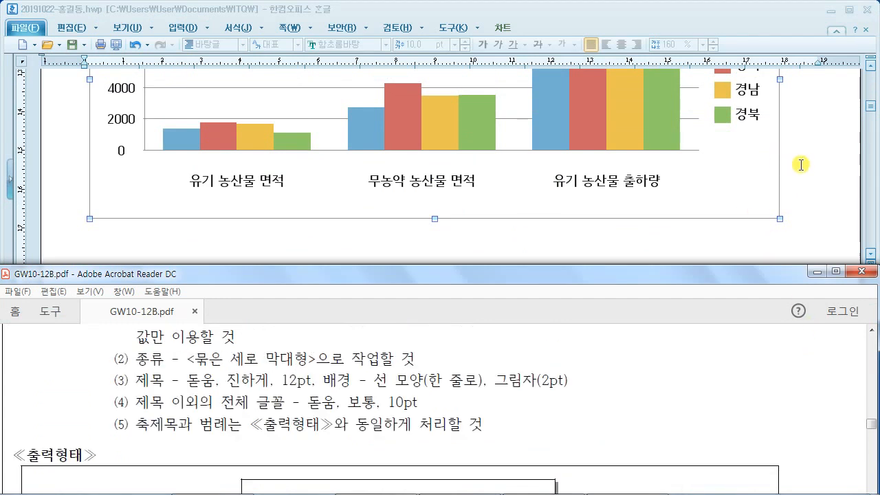
click(810, 162)
scroll(811, 165, up, 5)
scroll(822, 179, down, 3)
click(771, 185)
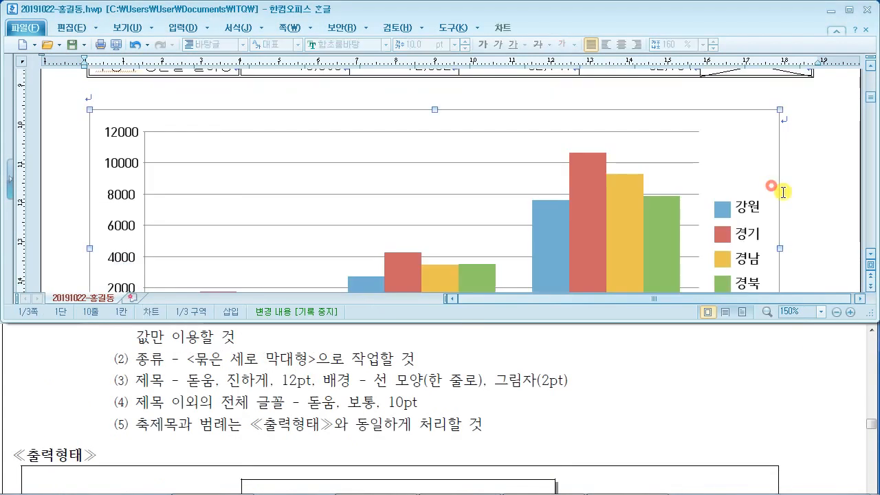
scroll(784, 189, down, 3)
scroll(785, 154, up, 2)
drag(780, 186, 812, 188)
click(832, 193)
- Review the resized chart against the table, and read chart condition (2) about the chart type in the exam PDF
scroll(825, 195, up, 3)
scroll(819, 196, down, 1)
scroll(741, 186, down, 1)
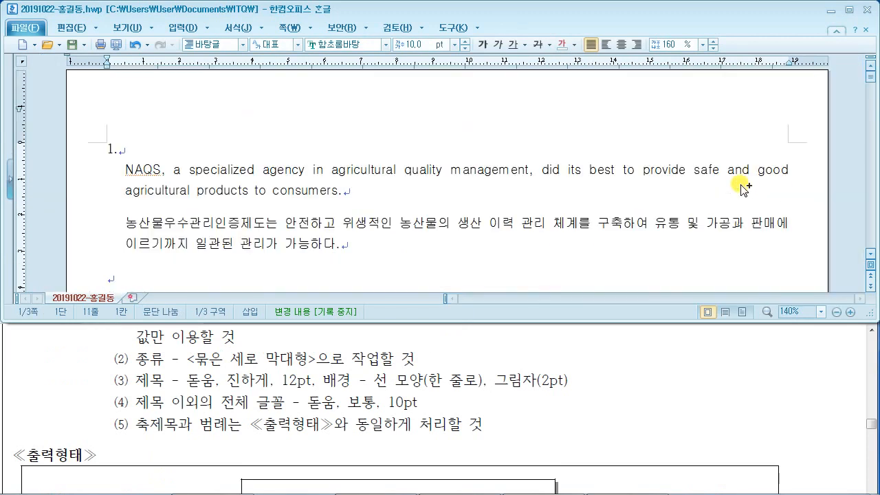
scroll(740, 188, down, 3)
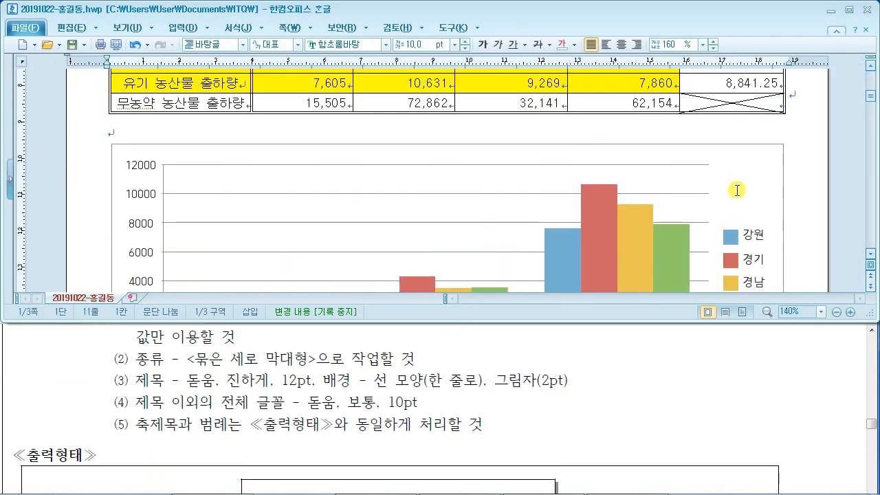
scroll(737, 190, down, 4)
scroll(737, 190, up, 4)
click(670, 382)
scroll(628, 362, down, 1)
scroll(628, 362, up, 2)
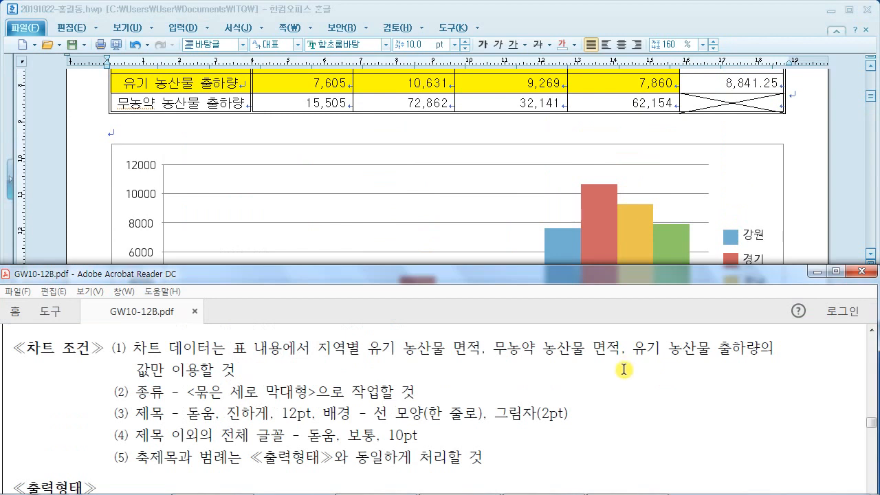
drag(137, 392, 401, 397)
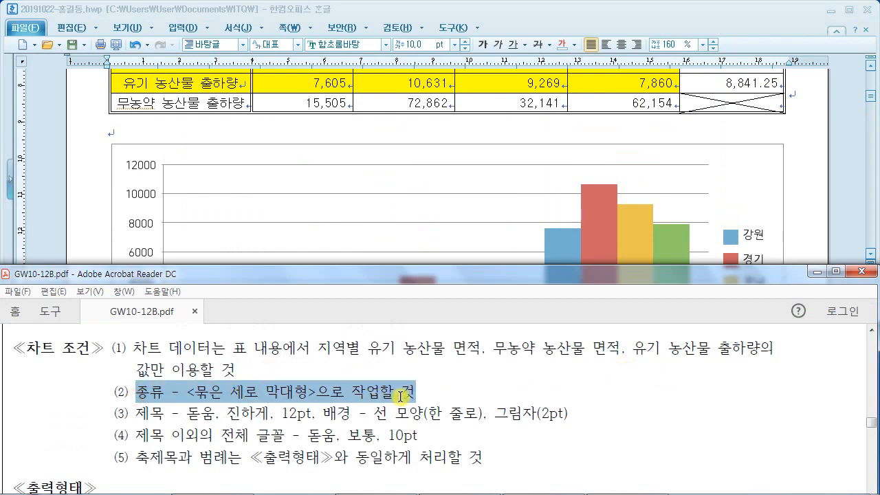
click(621, 405)
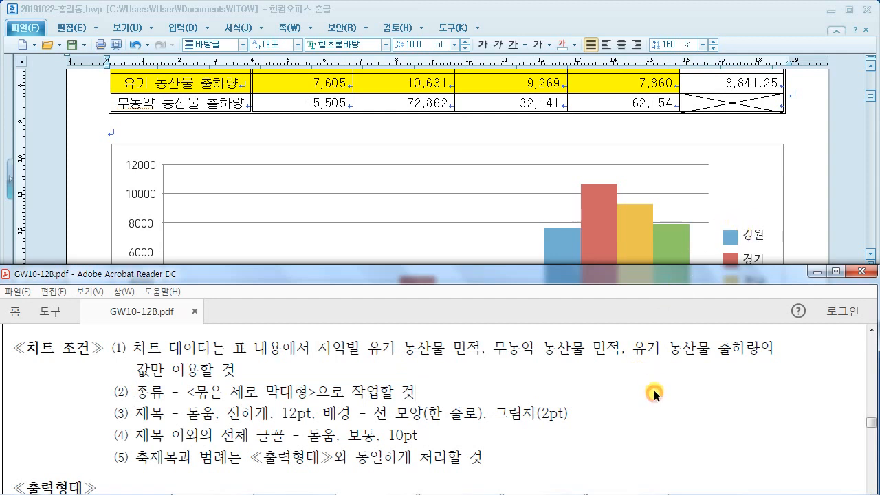
- Open the Chart Wizard for the chart and accept the clustered column type (묶은 세로 막대형) required by condition (2) in the exam PDF
click(798, 184)
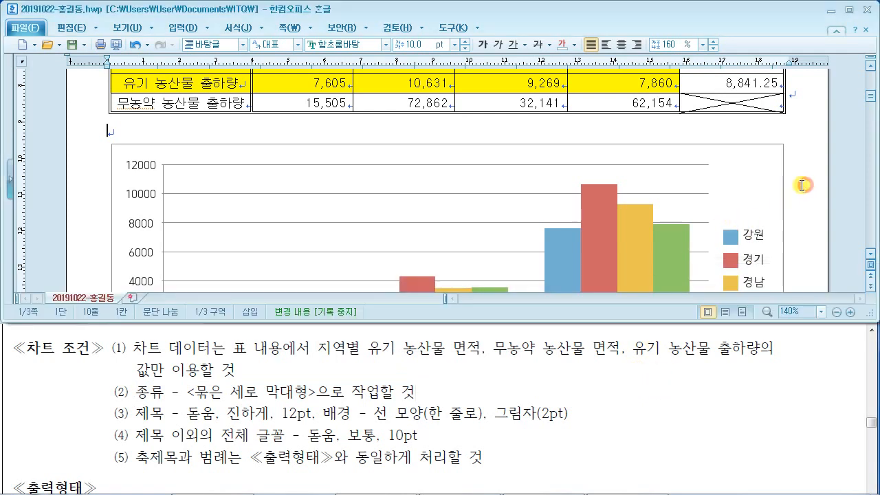
click(765, 181)
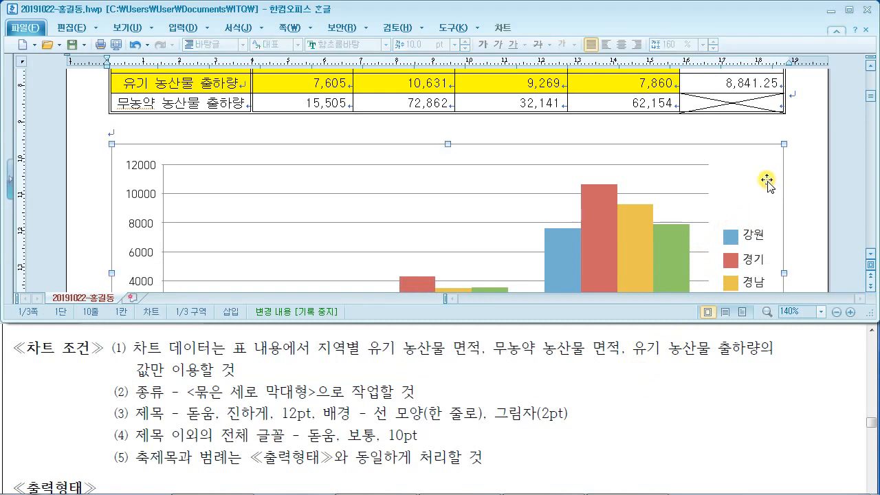
scroll(870, 259, down, 3)
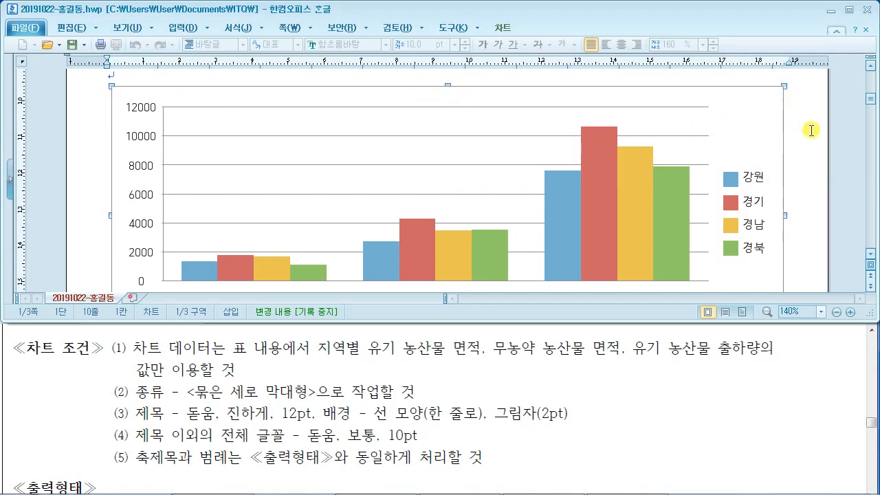
right_click(734, 113)
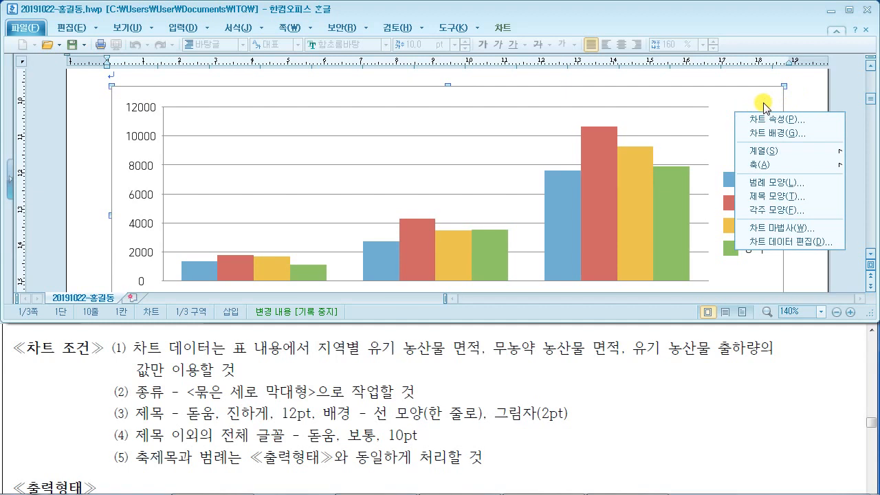
click(781, 227)
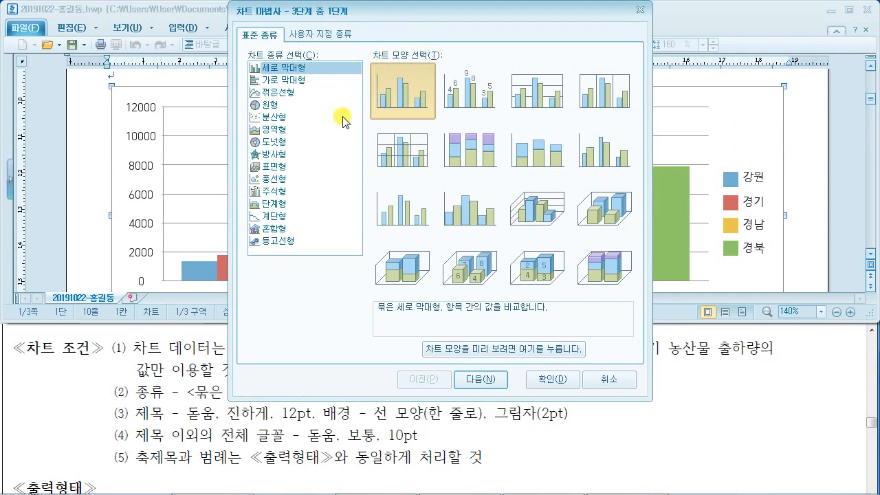
click(172, 397)
drag(197, 391, 303, 390)
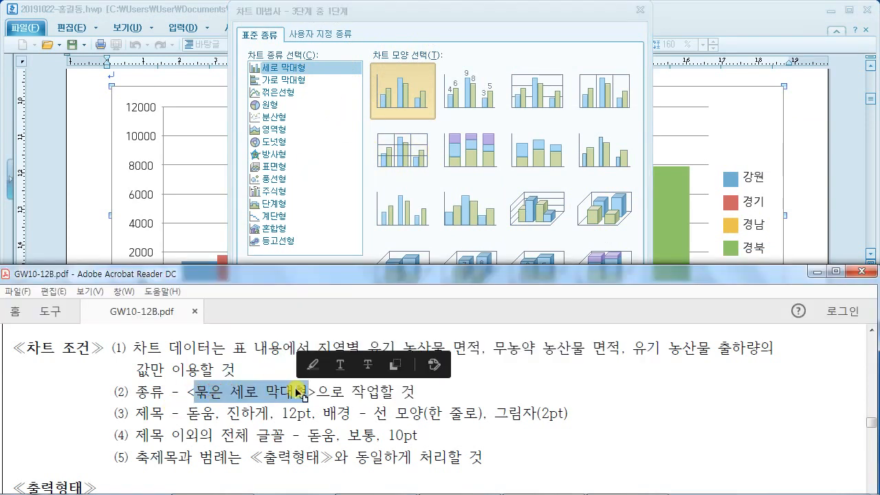
click(429, 10)
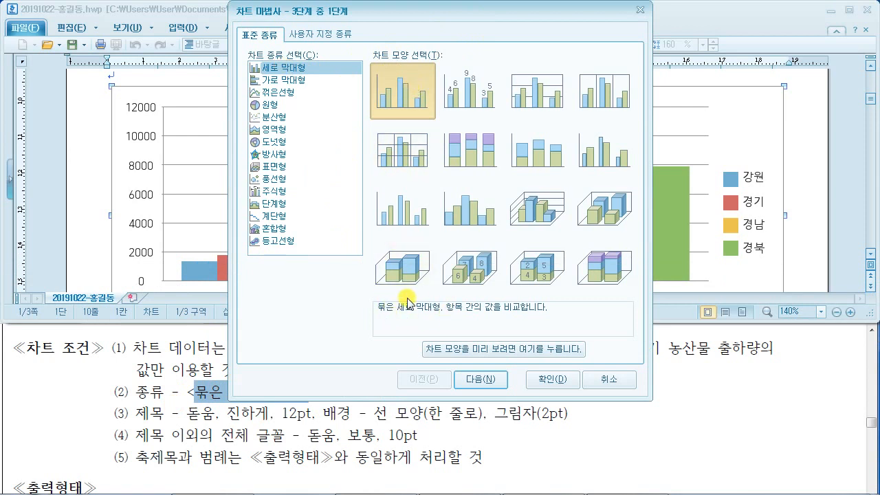
click(492, 380)
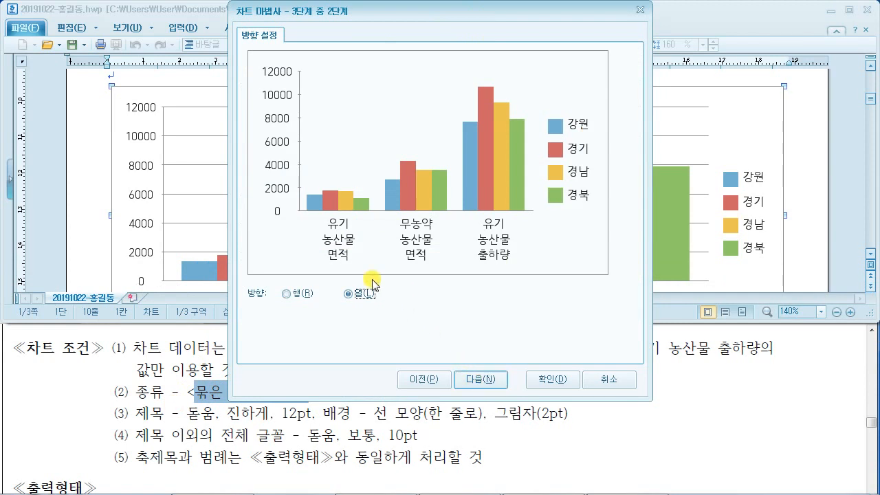
drag(301, 211, 523, 268)
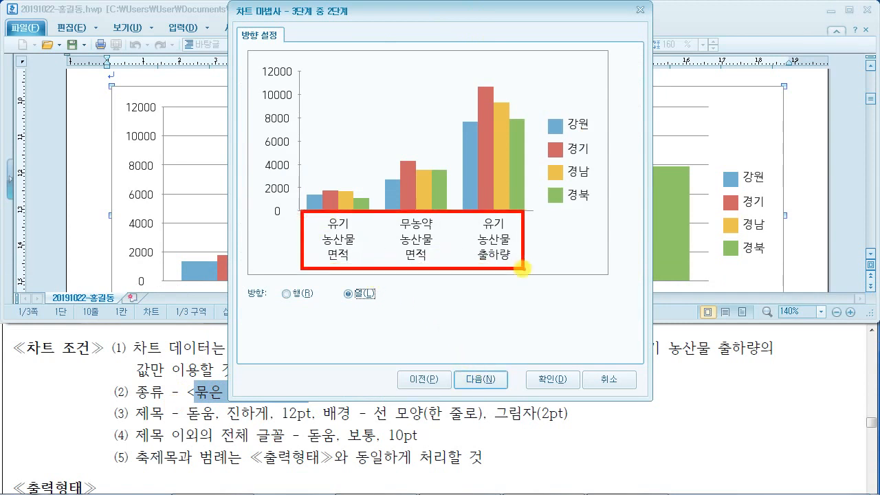
mouse_move(547, 103)
mouse_down()
mouse_move(595, 221)
mouse_move(616, 220)
mouse_up()
drag(565, 130, 463, 182)
drag(452, 153, 491, 186)
drag(529, 256, 565, 229)
key(Escape)
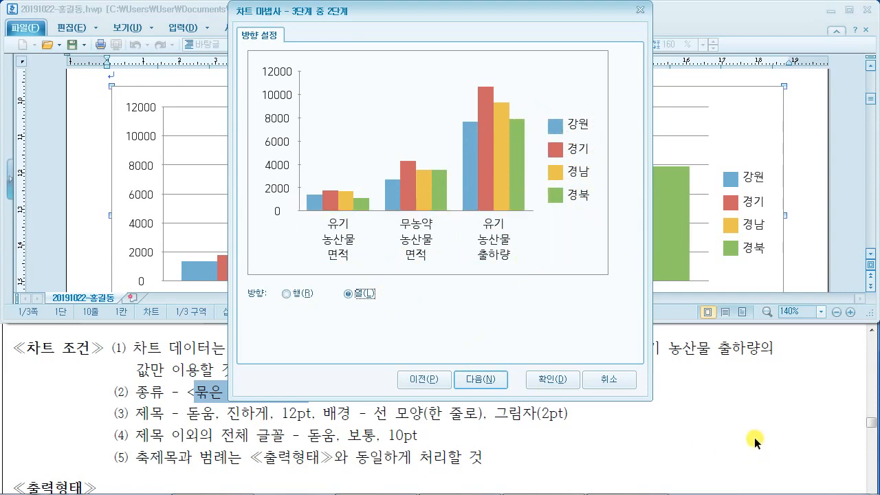
- Compare the wizard preview with the expected chart in the exam PDF and accept the column (열) data direction
click(702, 391)
scroll(658, 390, down, 6)
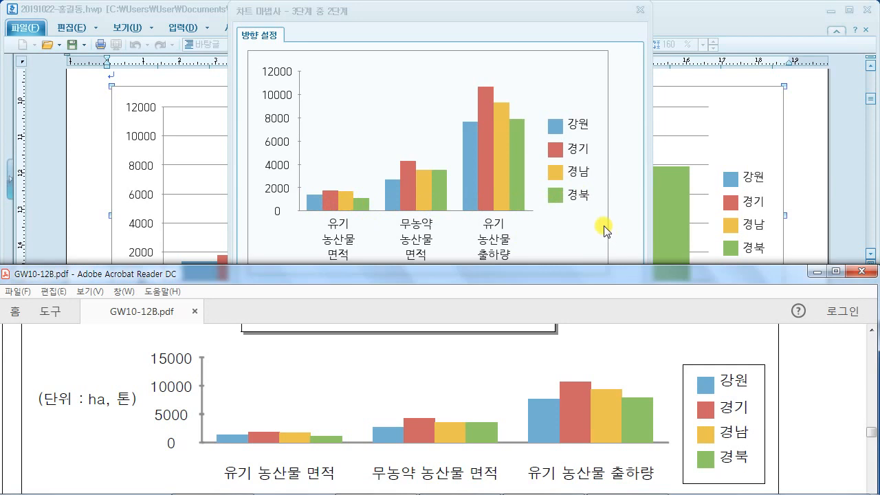
scroll(492, 204, down, 3)
scroll(544, 191, up, 2)
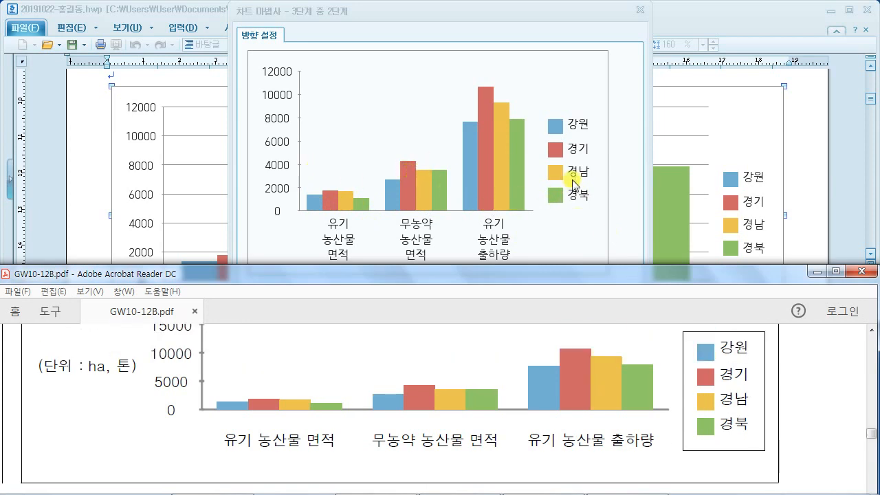
click(626, 160)
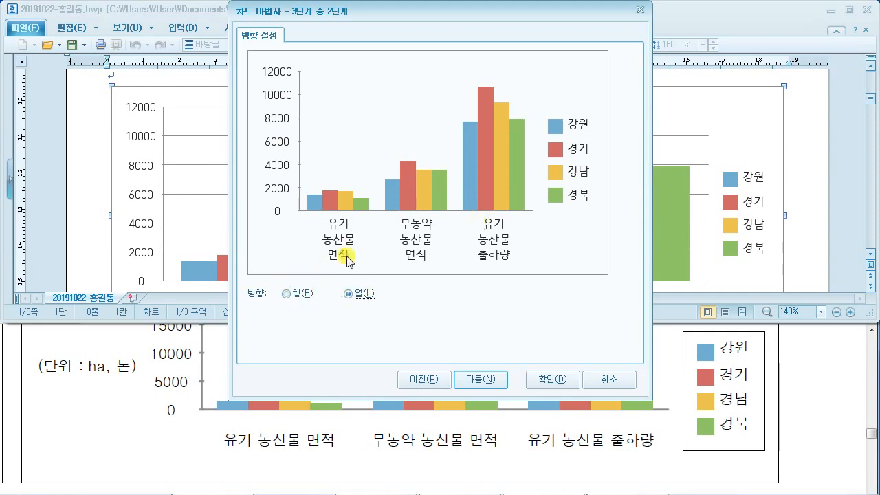
click(487, 379)
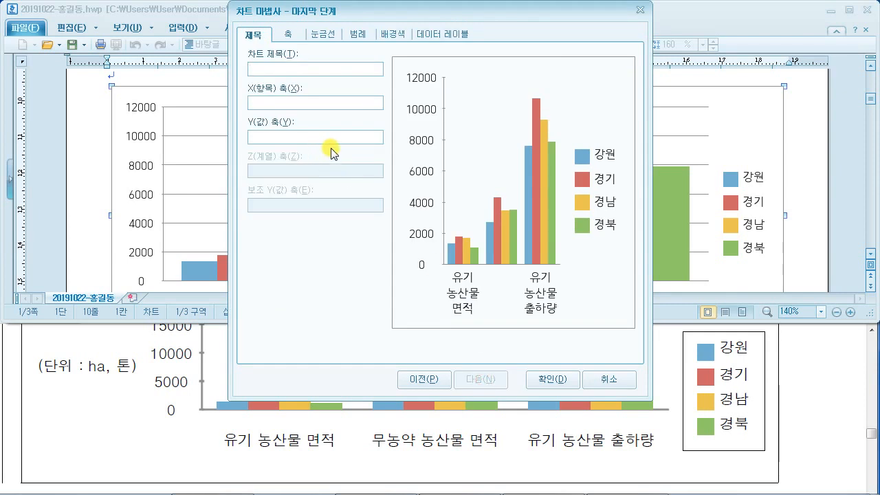
- Set the chart title to "친환경 농산물 인증 면적 및 출하량" in the wizard, copying it from the exam PDF
mouse_move(237, 44)
mouse_down()
mouse_move(301, 87)
mouse_move(389, 86)
mouse_up()
drag(240, 124, 404, 160)
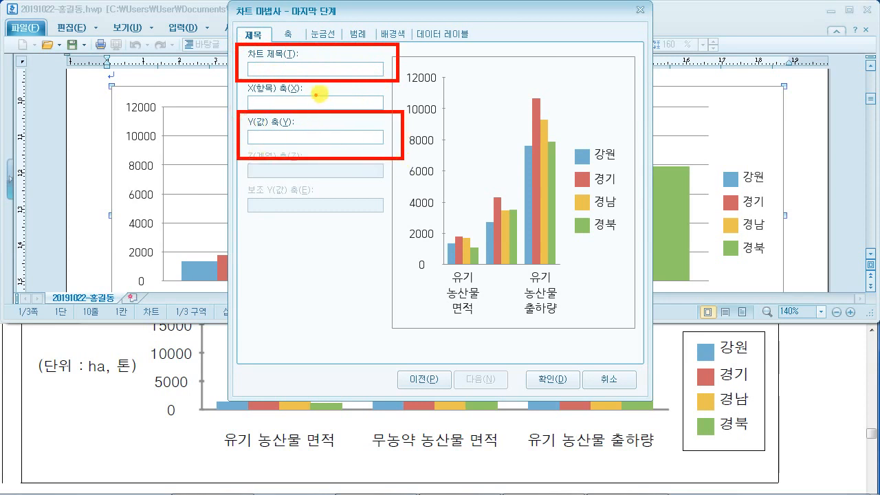
click(271, 69)
click(790, 361)
scroll(788, 356, up, 3)
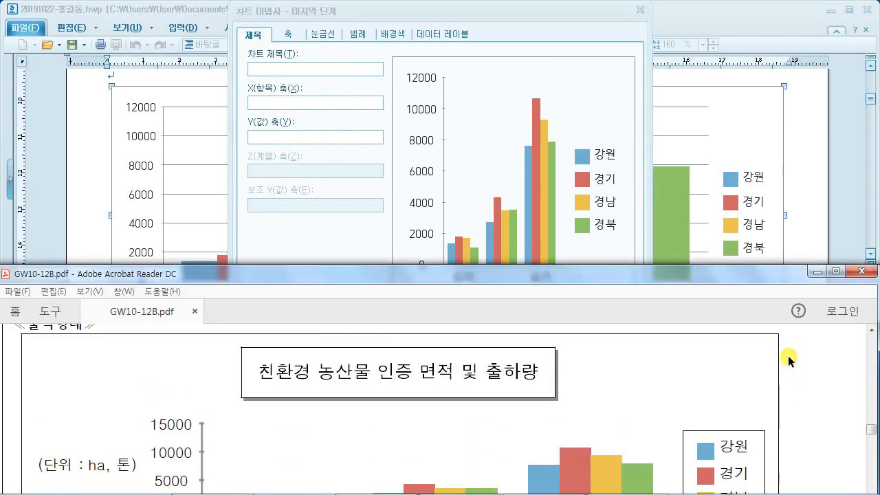
click(293, 69)
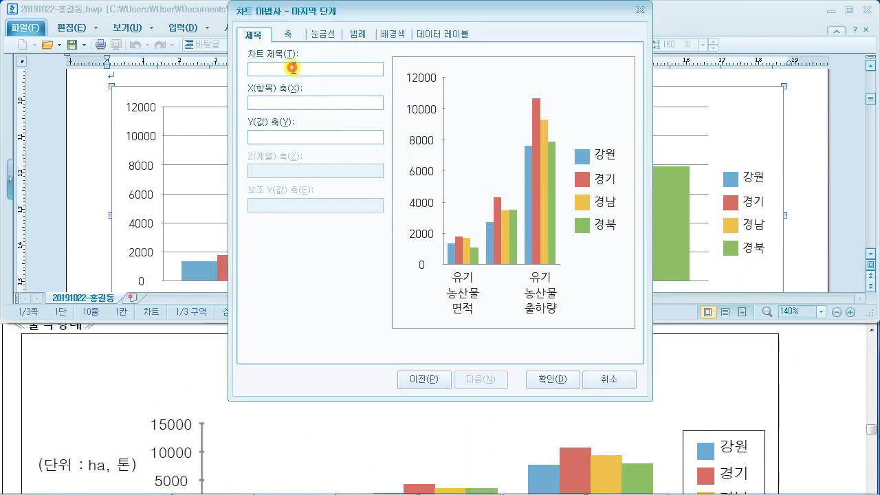
click(171, 345)
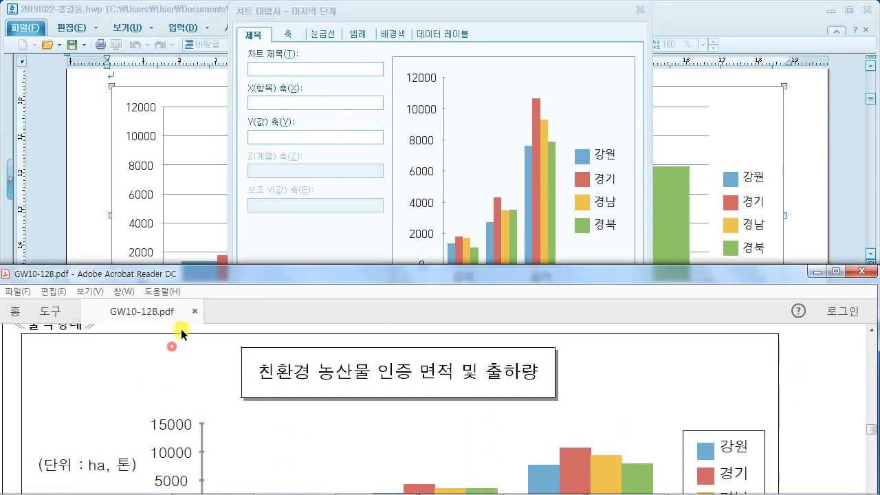
drag(198, 284, 198, 357)
click(275, 68)
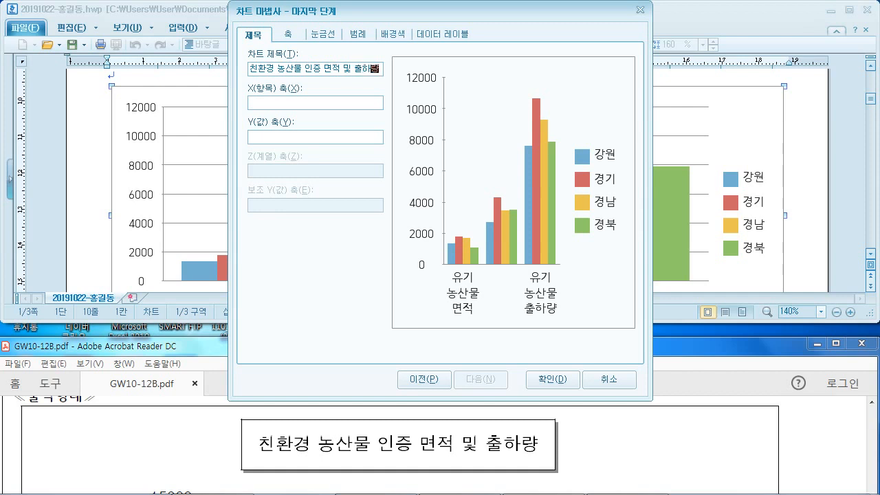
- Set the Y (value) axis title to "(단위 : ha, 톤)" in the wizard, as shown in the exam PDF's expected chart
click(770, 441)
scroll(770, 440, down, 3)
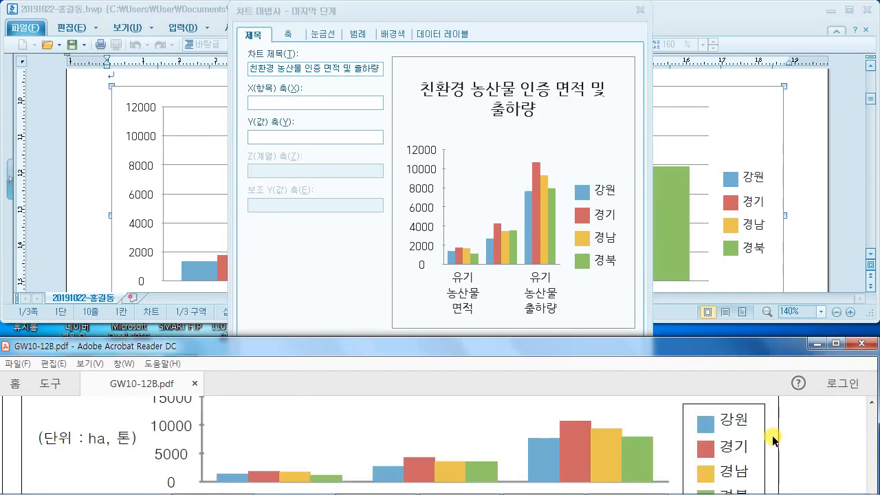
mouse_move(22, 411)
mouse_down()
mouse_move(61, 462)
mouse_move(147, 464)
mouse_up()
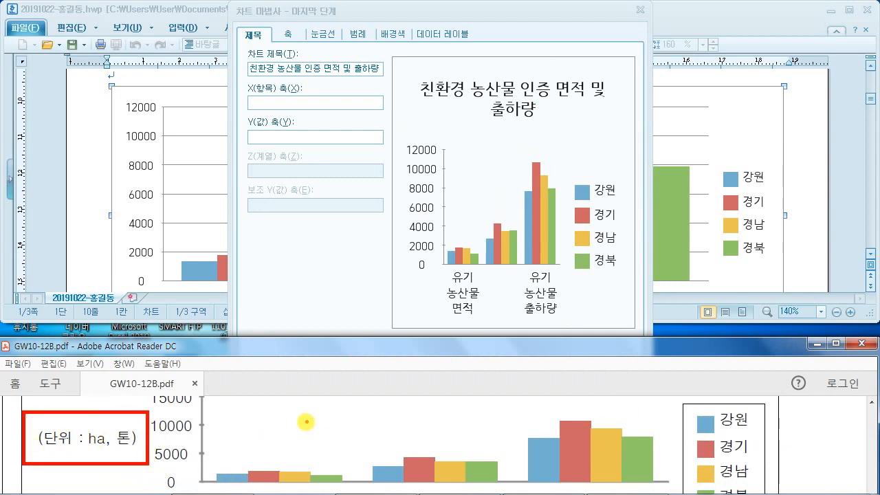
mouse_move(268, 145)
mouse_down()
mouse_move(182, 236)
mouse_move(120, 417)
mouse_up()
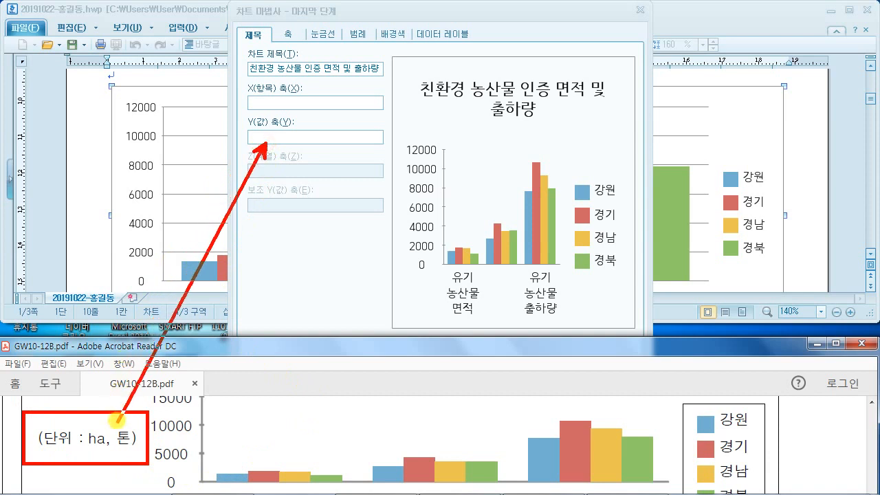
key(Escape)
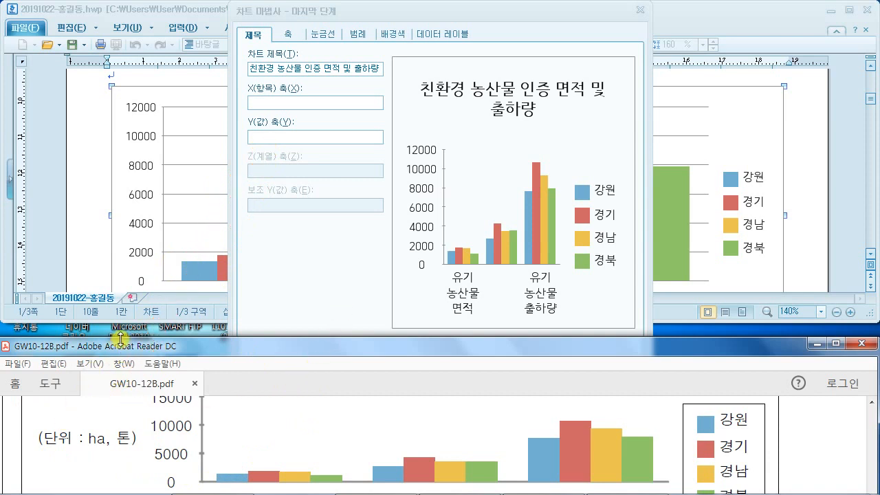
click(266, 141)
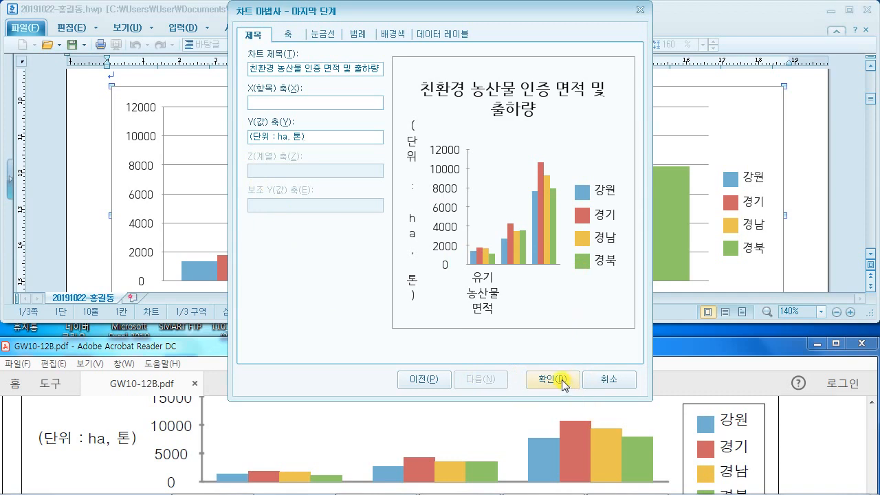
- Finish the Chart Wizard and review the chart conditions (1) to (5) in the exam PDF
click(554, 379)
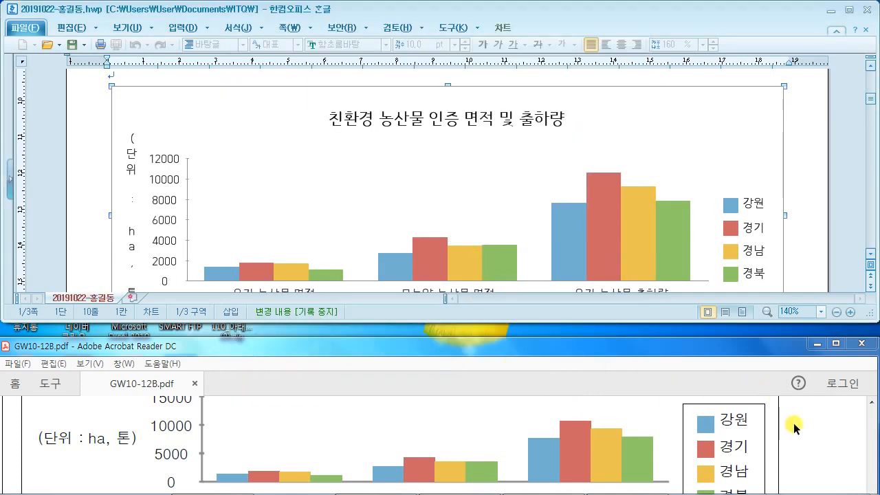
drag(682, 338, 688, 296)
scroll(453, 426, up, 5)
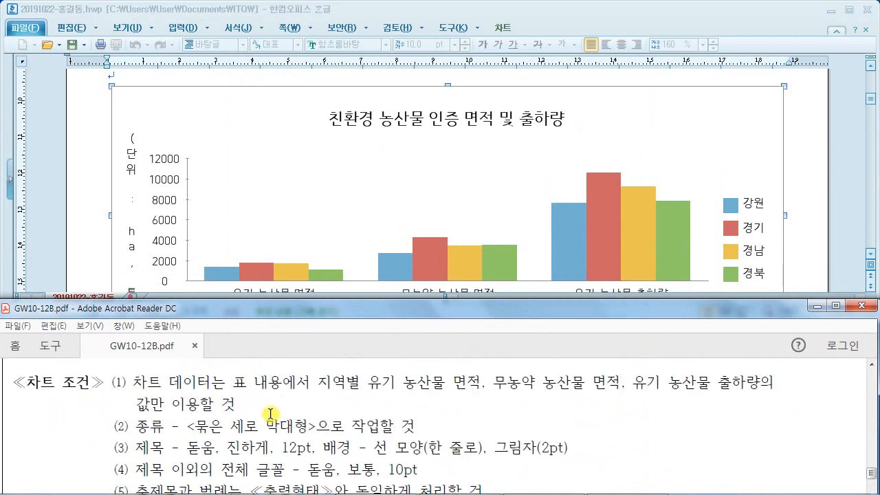
drag(448, 425, 282, 422)
click(330, 424)
drag(412, 425, 63, 383)
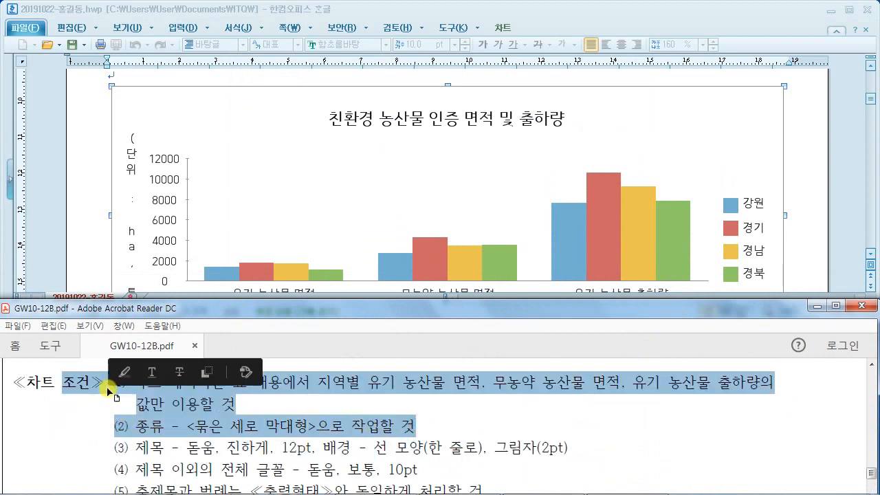
click(177, 454)
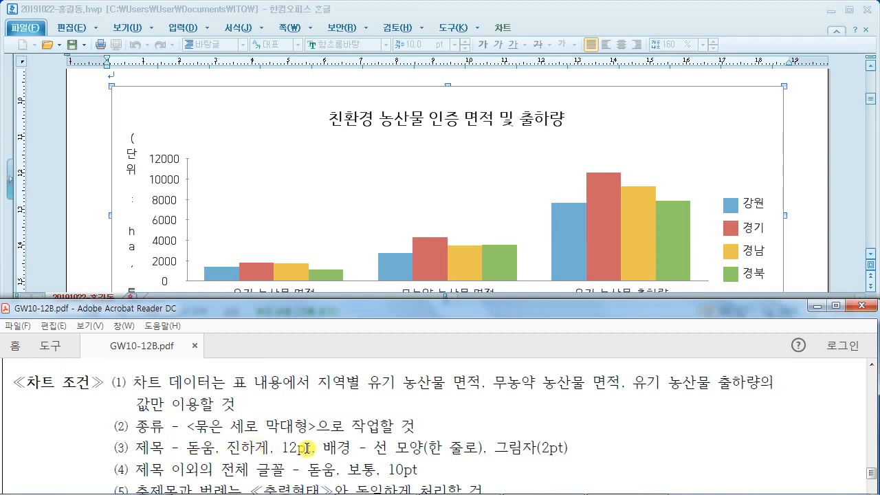
scroll(586, 445, right, 1)
click(596, 447)
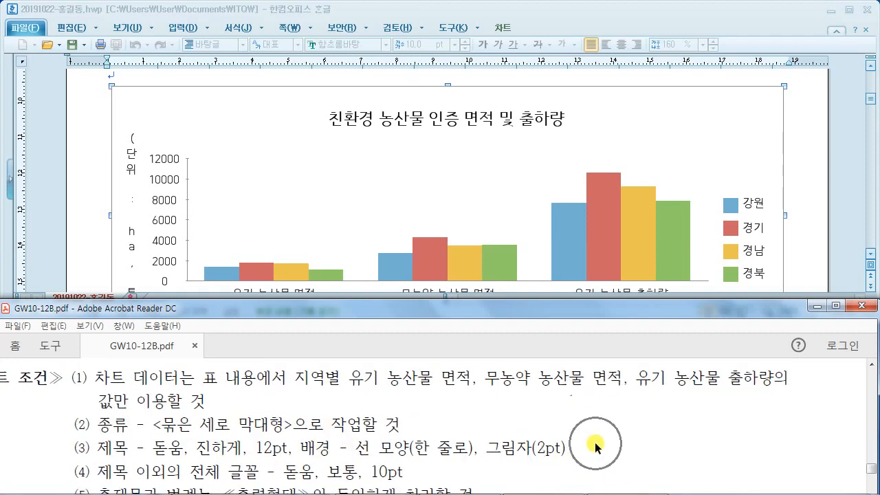
scroll(596, 447, down, 2)
scroll(372, 426, up, 1)
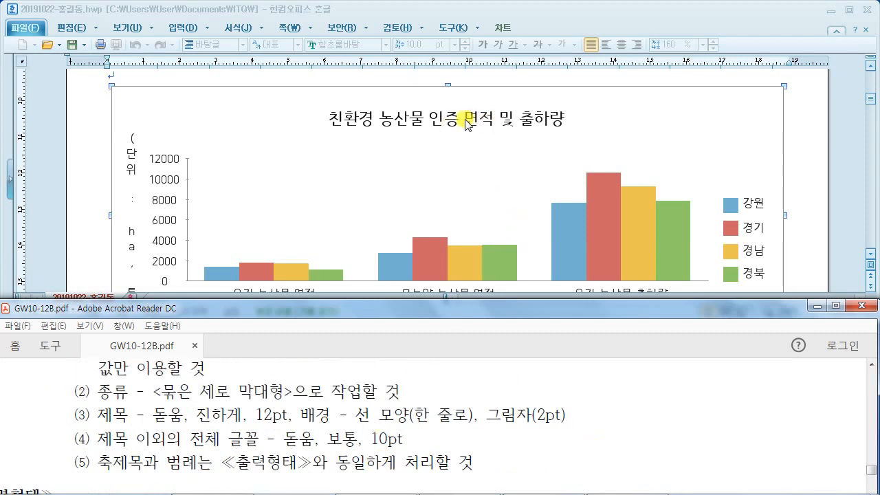
- Give the chart title's background a single-line (한 줄로) border in black, following condition (3) in the exam PDF
click(440, 122)
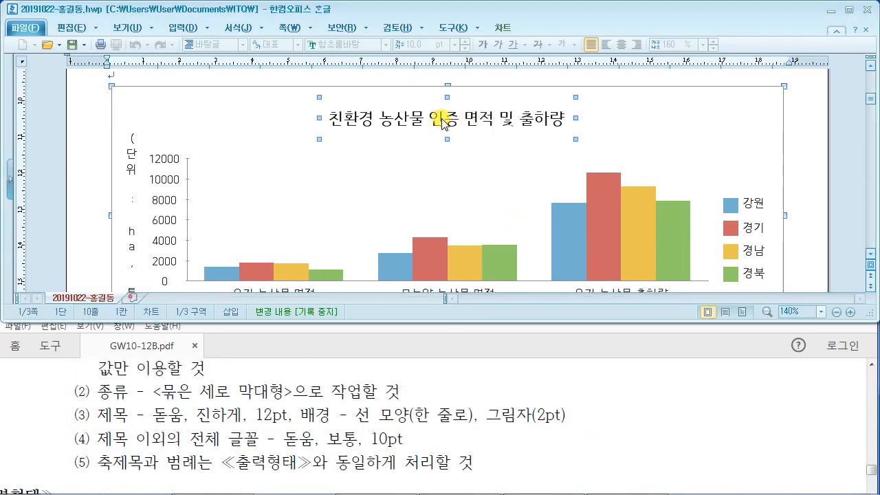
double_click(442, 121)
drag(367, 14, 482, 23)
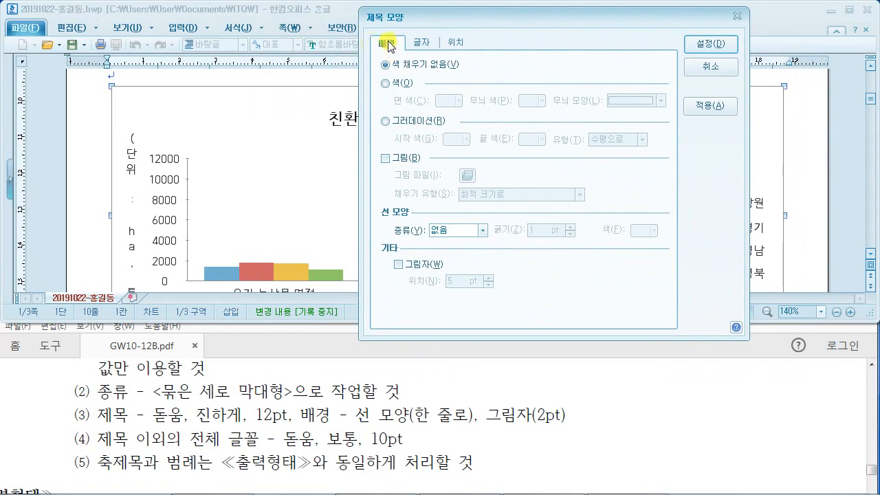
mouse_move(296, 400)
mouse_down()
mouse_move(366, 429)
mouse_move(581, 428)
mouse_up()
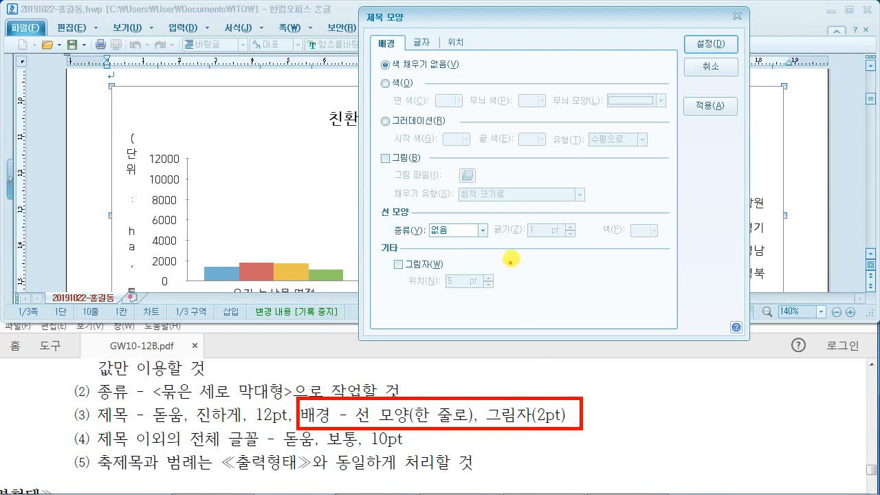
drag(367, 35, 414, 56)
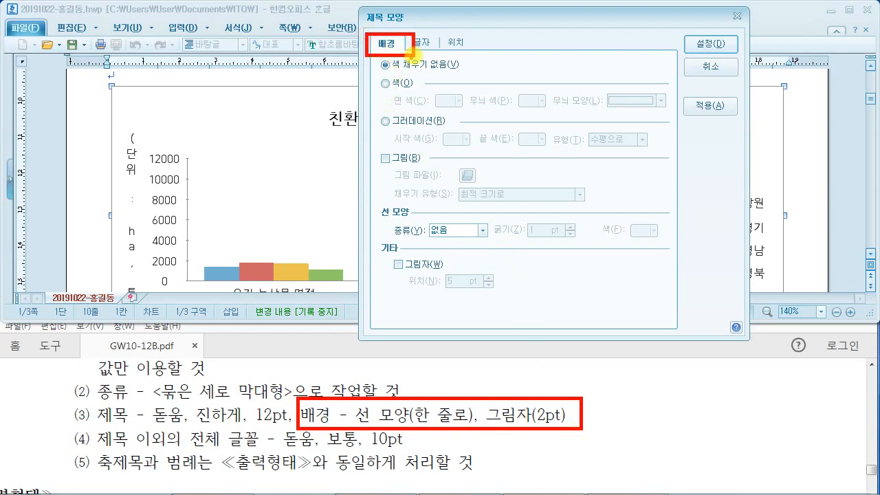
mouse_move(374, 202)
mouse_down()
mouse_move(395, 237)
mouse_move(683, 234)
mouse_up()
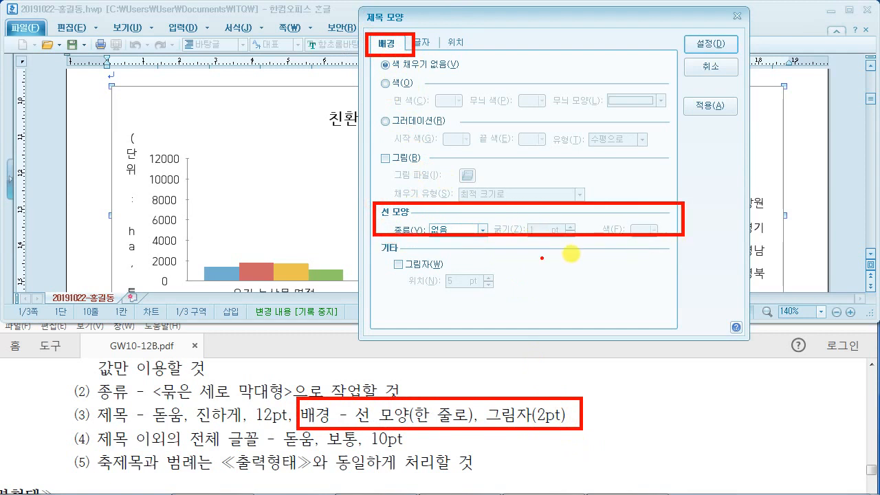
mouse_move(372, 245)
mouse_down()
mouse_move(623, 299)
mouse_move(673, 299)
mouse_up()
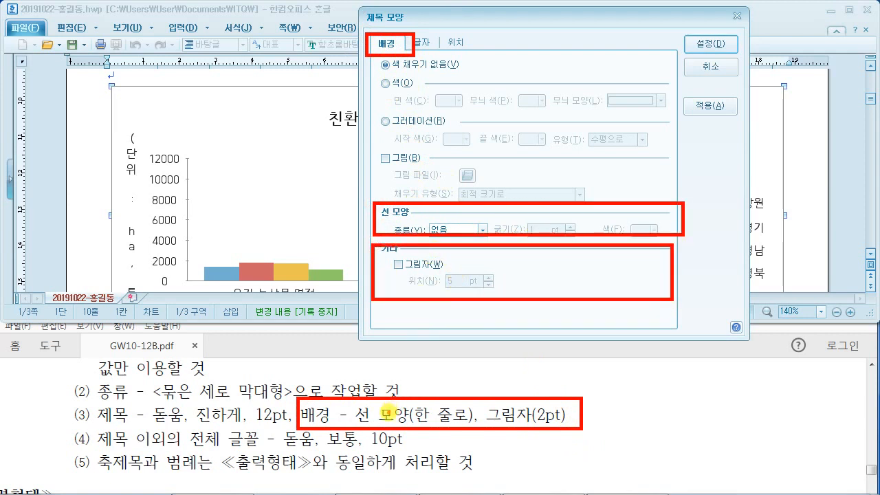
key(Escape)
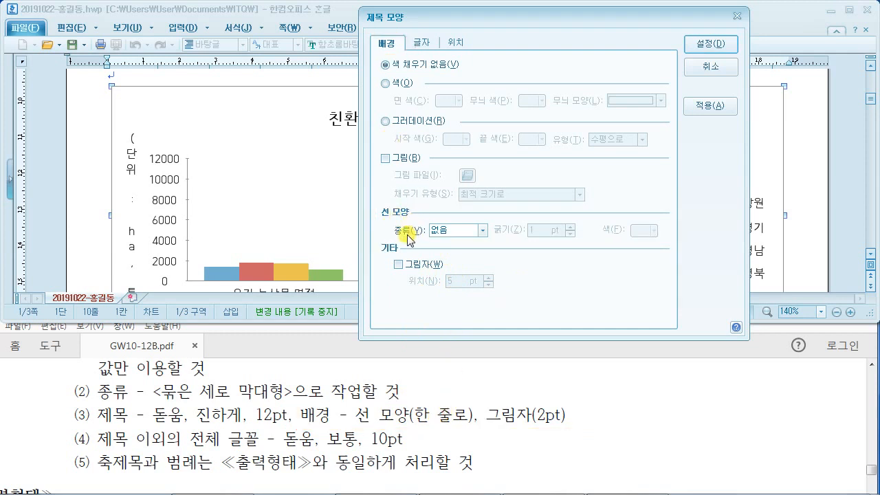
click(480, 231)
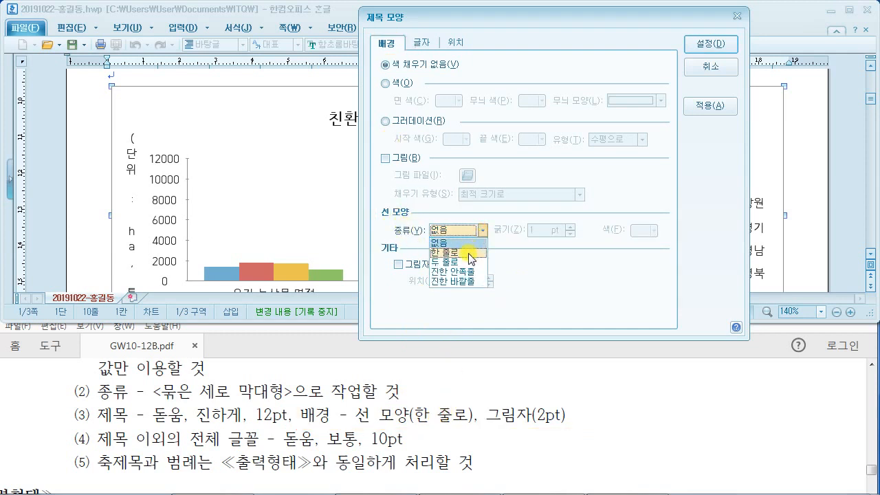
click(471, 254)
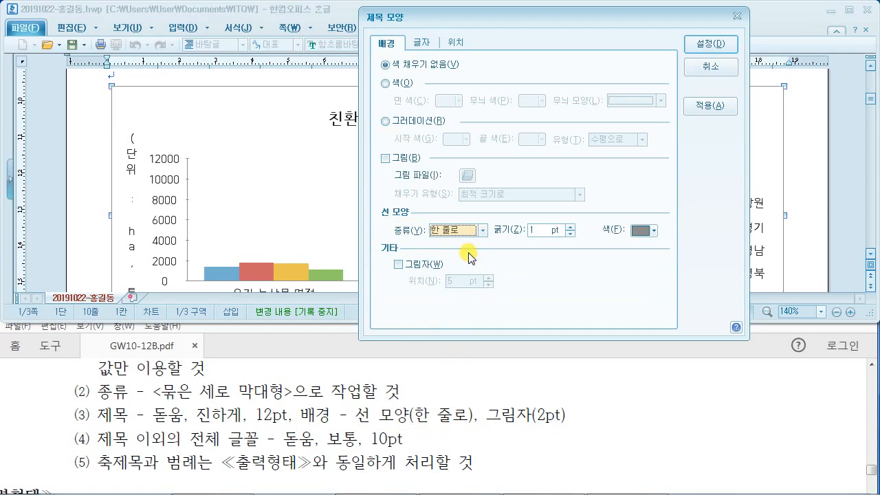
click(642, 231)
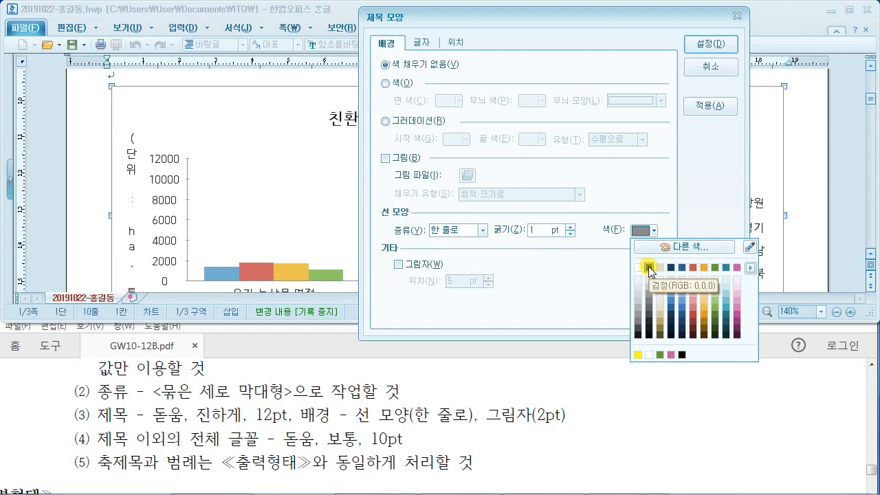
click(648, 266)
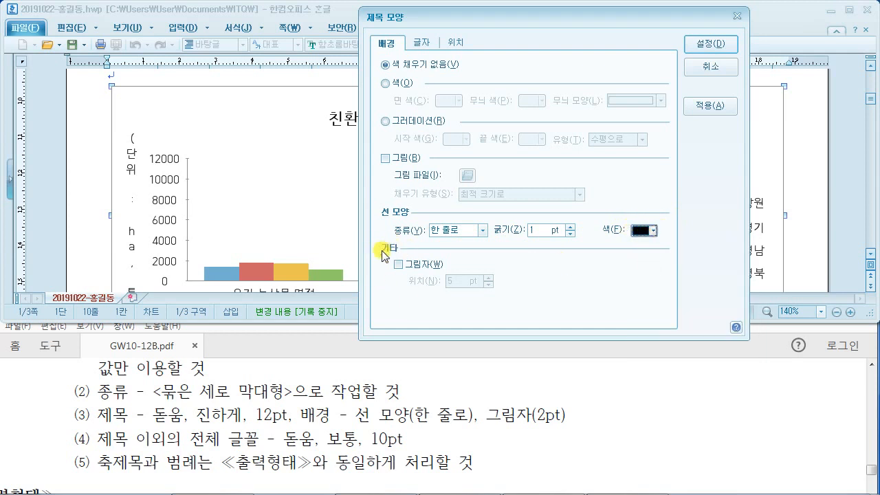
- Add a shadow (그림자) to the chart title with its offset set to 2 pt
click(400, 266)
click(452, 281)
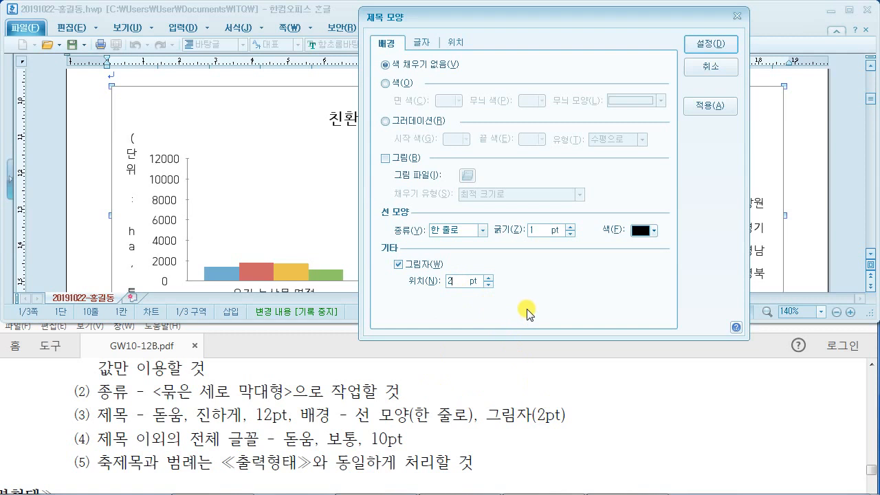
drag(303, 399, 590, 430)
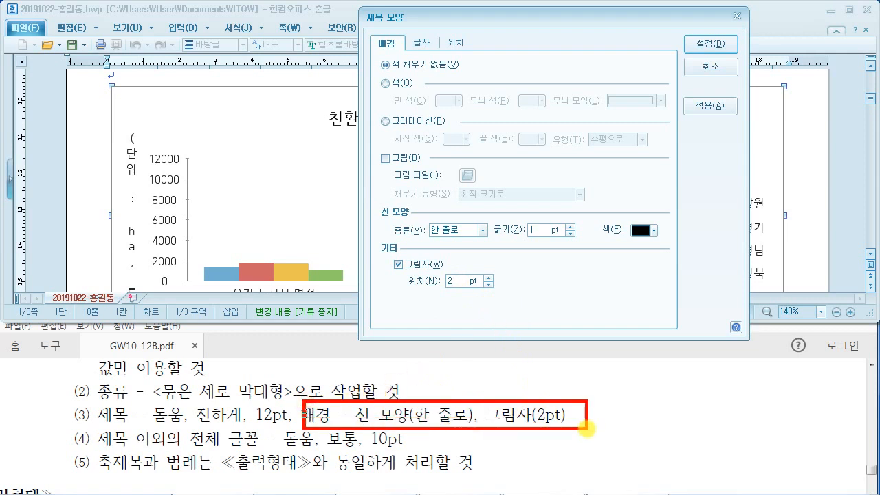
drag(139, 417, 312, 421)
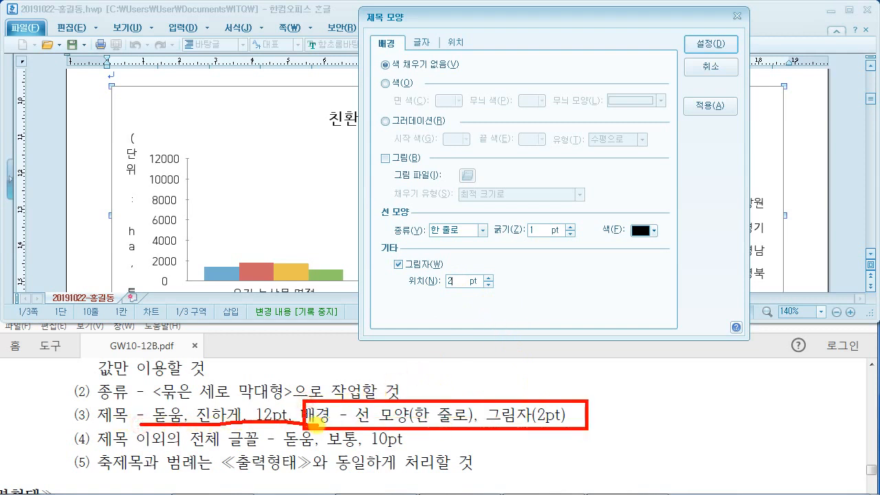
drag(423, 33, 440, 2)
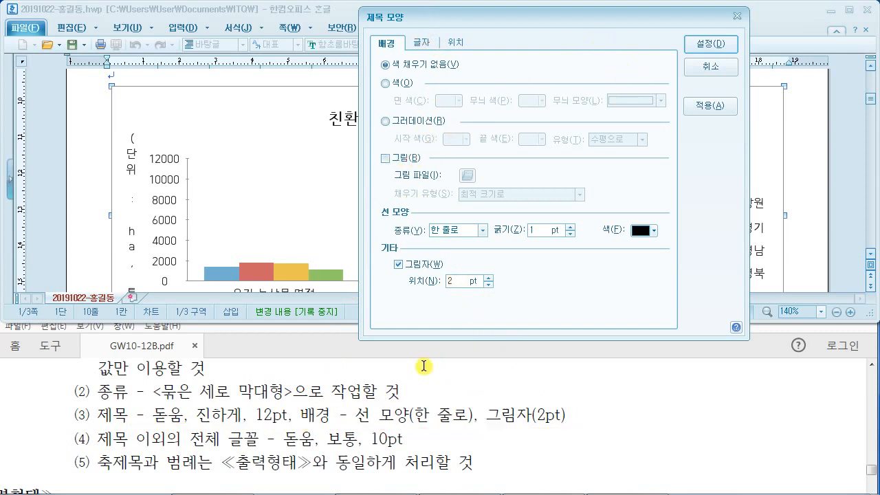
- Set the chart title's font to 돋움 and make it bold, as condition (3) requires
click(421, 43)
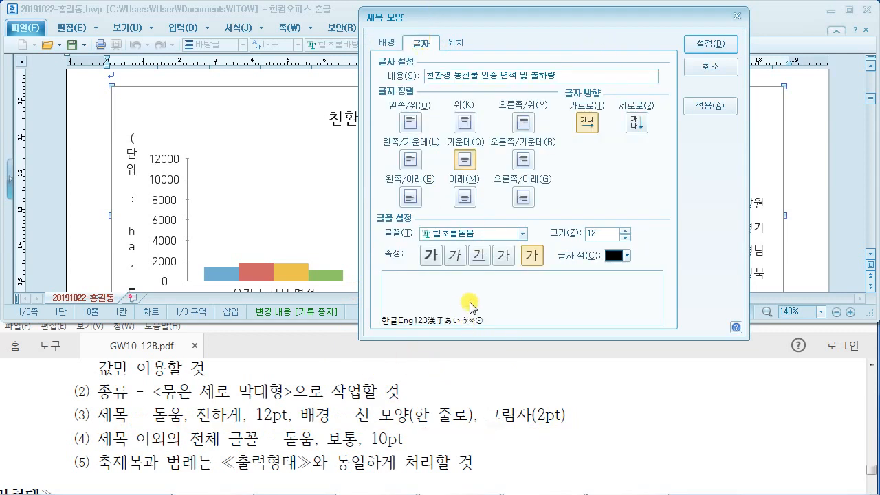
mouse_move(369, 201)
mouse_down()
mouse_move(566, 282)
mouse_move(711, 281)
mouse_up()
mouse_move(431, 235)
mouse_down()
mouse_move(347, 272)
mouse_move(173, 402)
mouse_up()
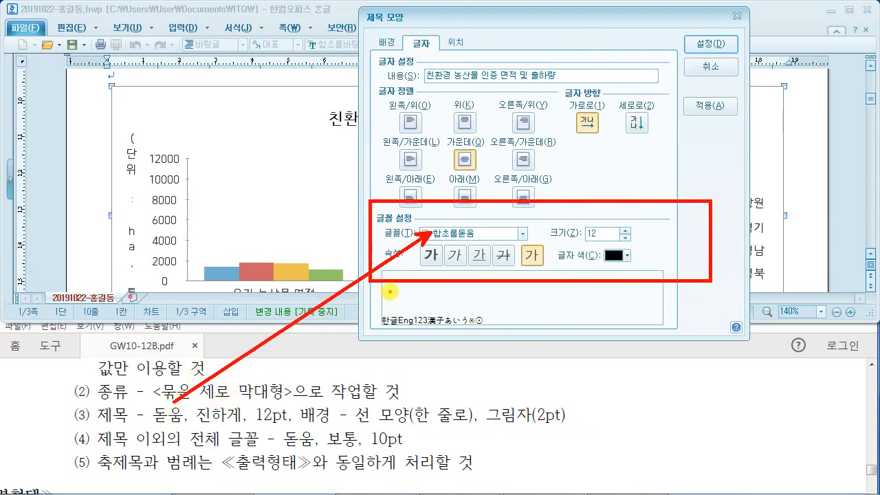
mouse_move(426, 261)
mouse_down()
mouse_move(275, 299)
mouse_move(205, 405)
mouse_up()
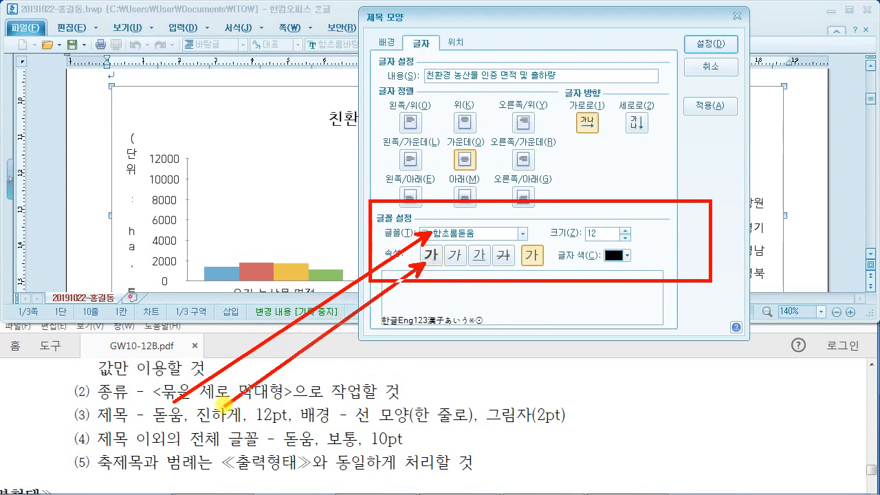
drag(595, 237, 280, 408)
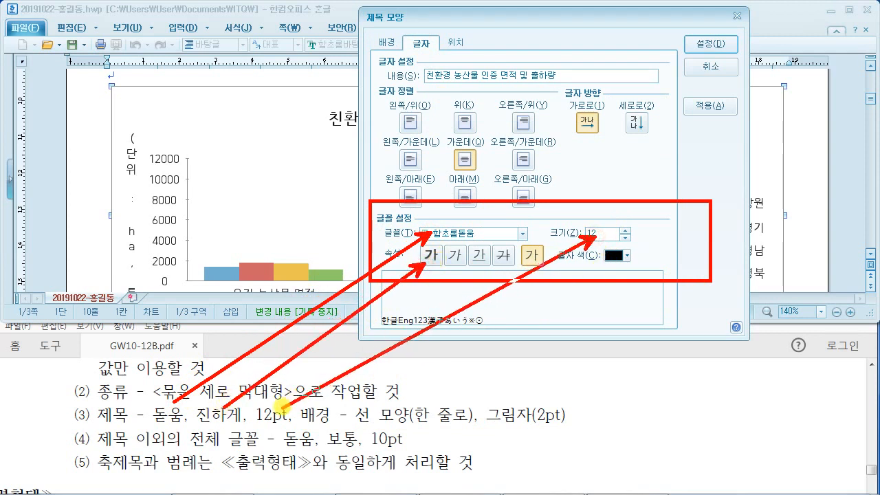
key(Escape)
click(473, 234)
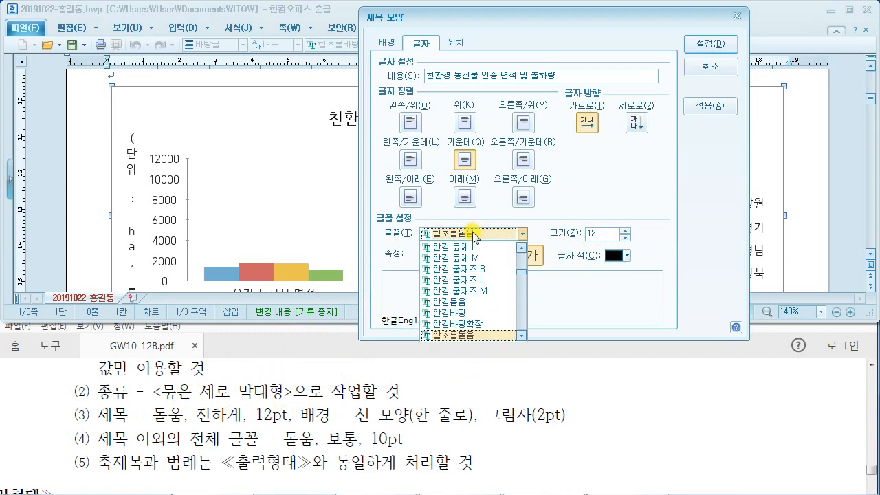
key(e)
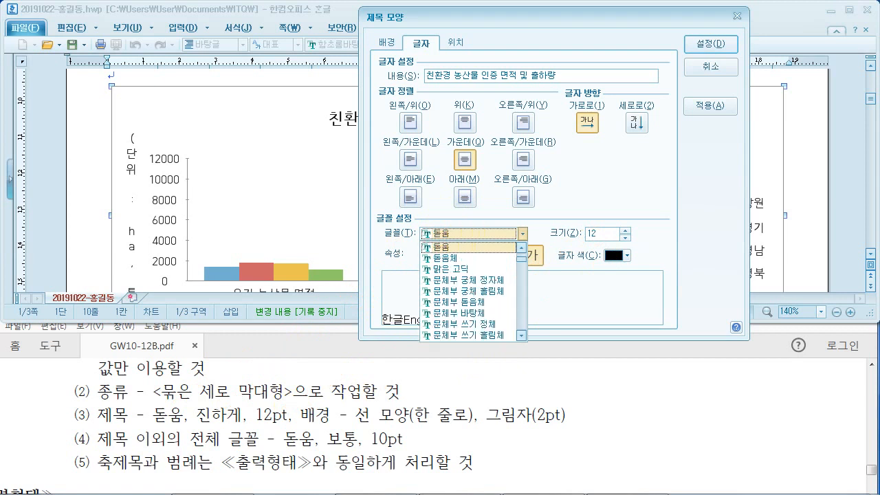
click(556, 213)
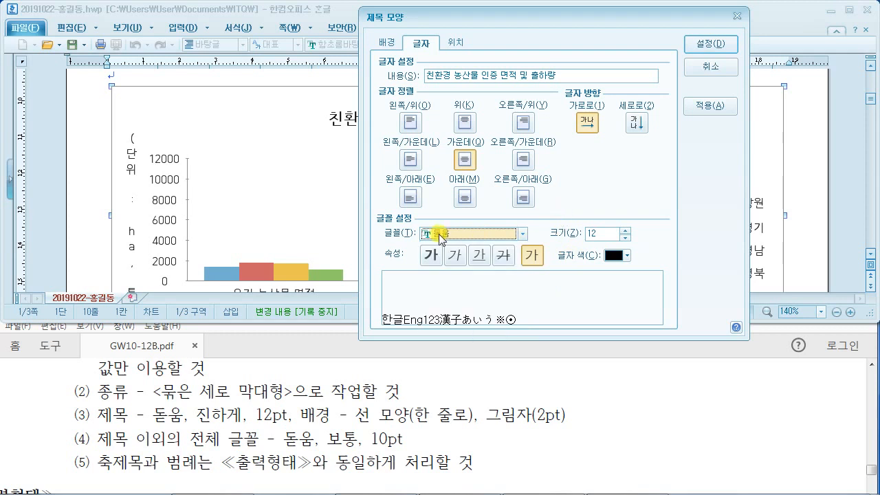
click(430, 257)
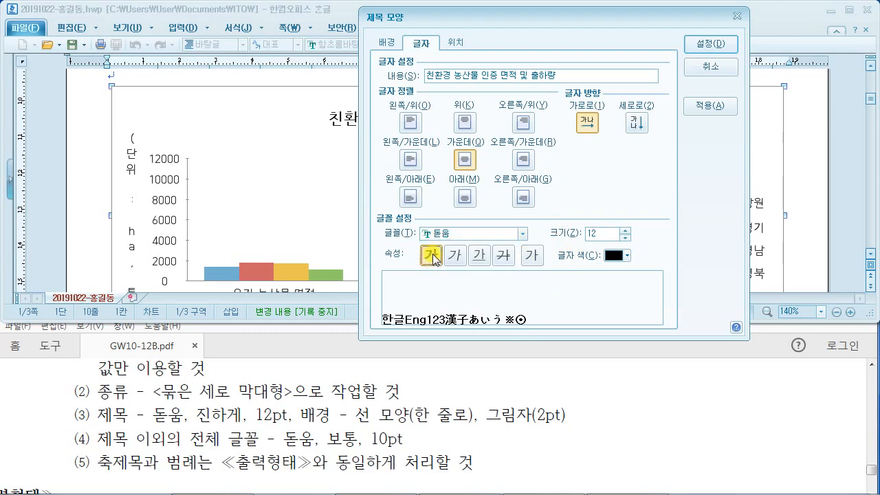
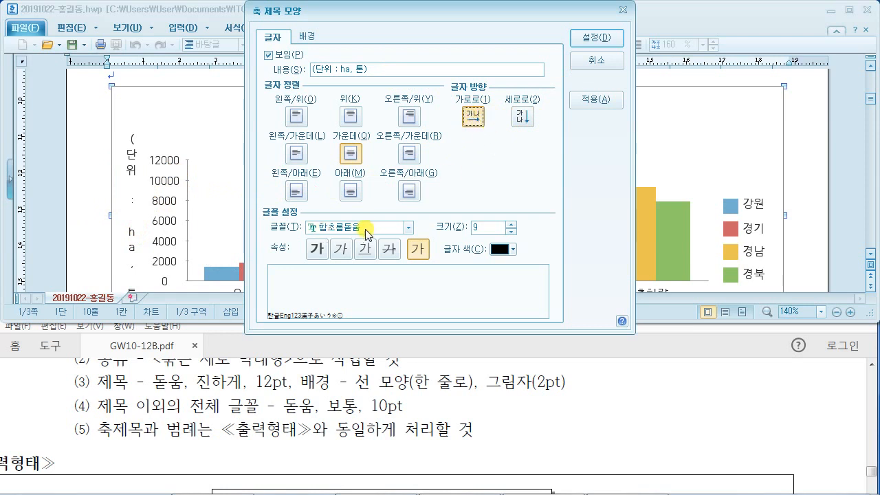
- Set the Y-axis title's font to 돋움 at 10 pt per condition (4) and apply the axis title settings
click(355, 229)
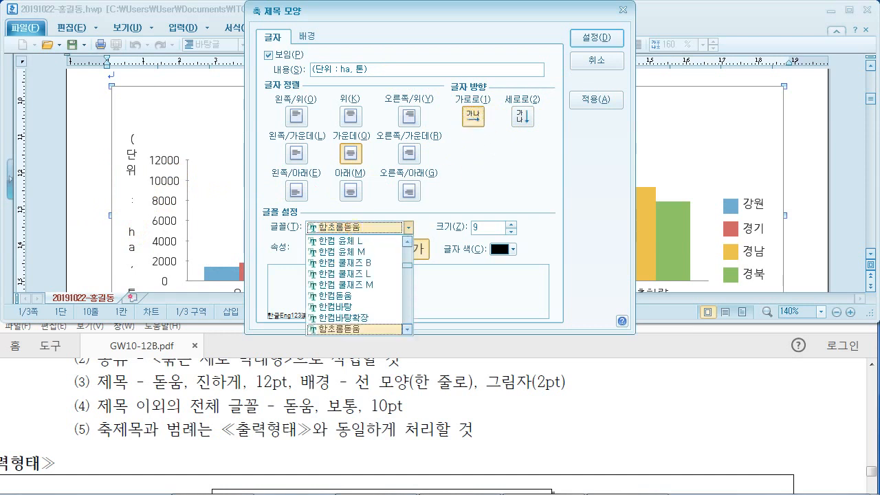
text(돋움)
key(Return)
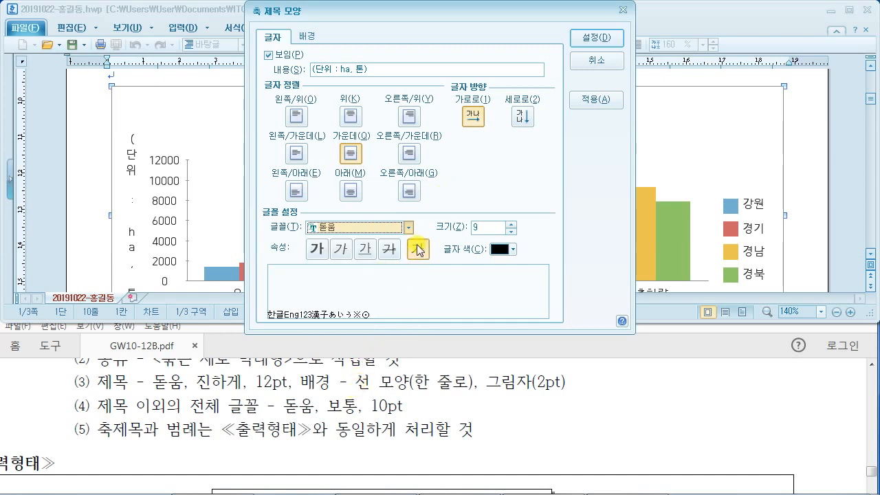
click(477, 228)
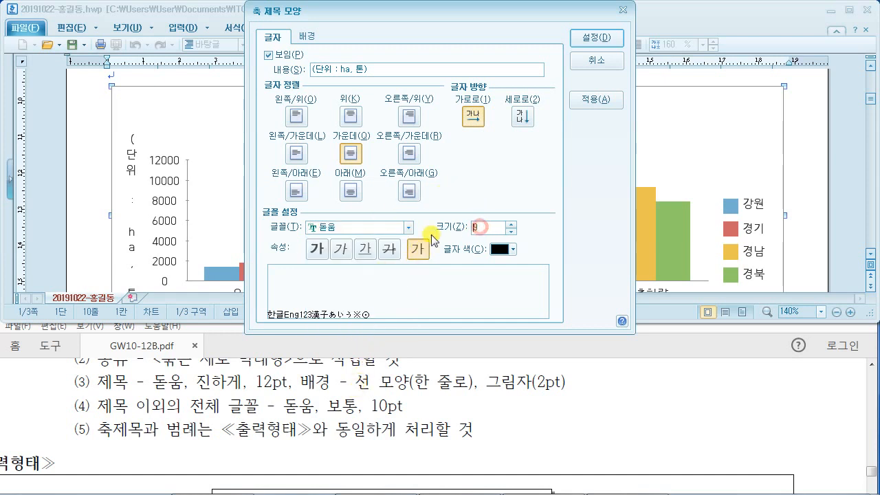
click(604, 38)
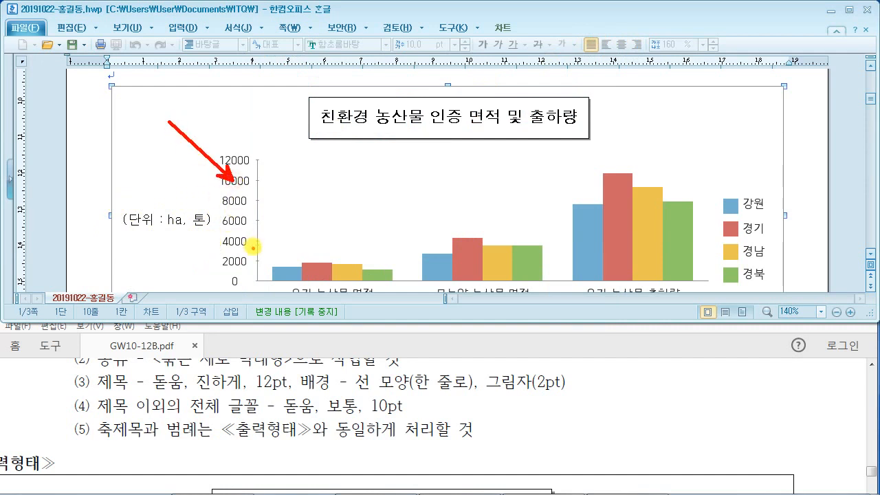
- Set the Y-axis value labels' font to 돋움 at 10 pt per condition (4) and apply the label settings
double_click(233, 181)
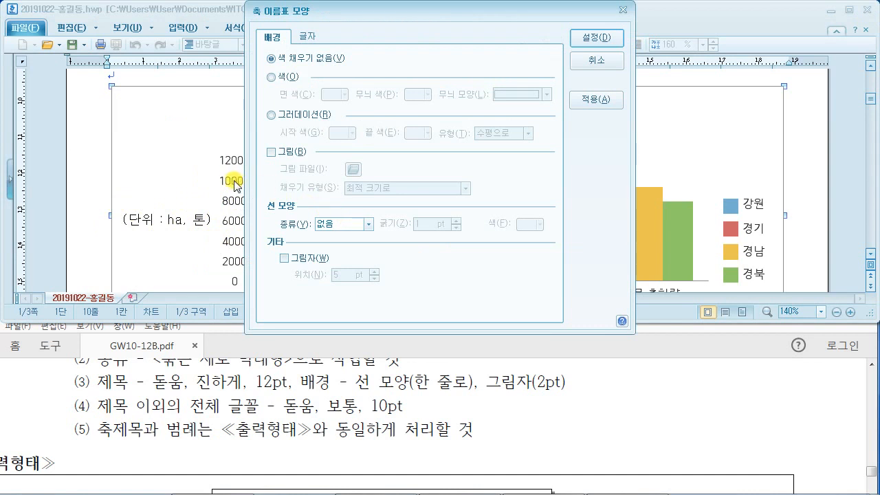
click(311, 37)
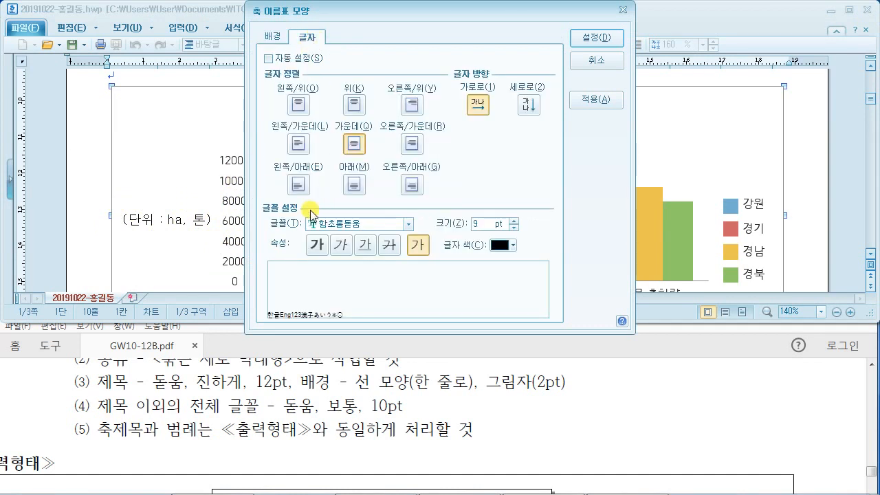
click(352, 226)
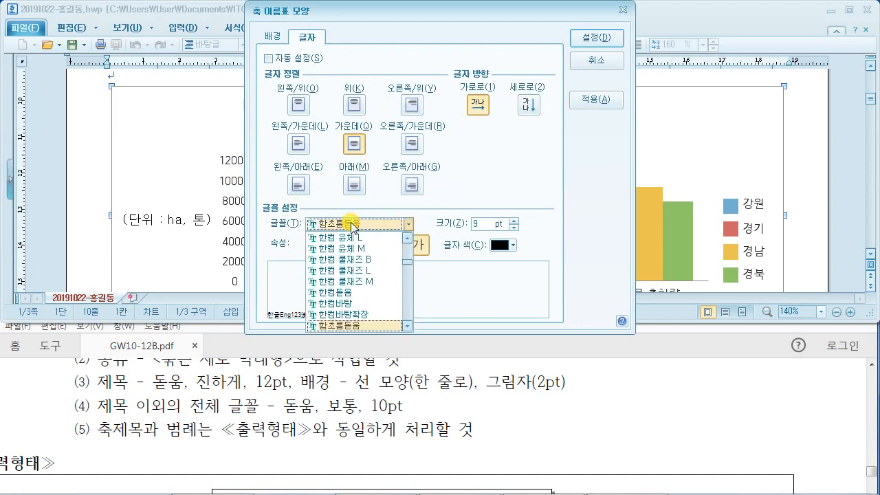
text(돋움)
key(Return)
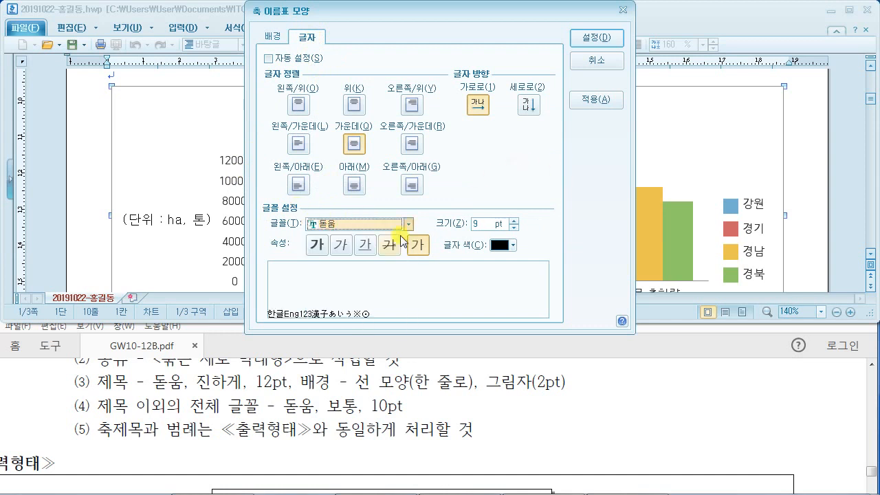
double_click(481, 224)
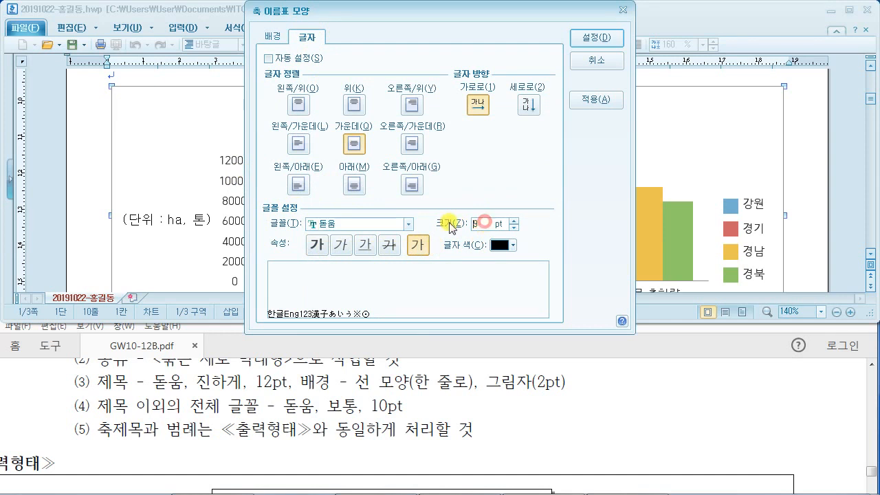
text(10)
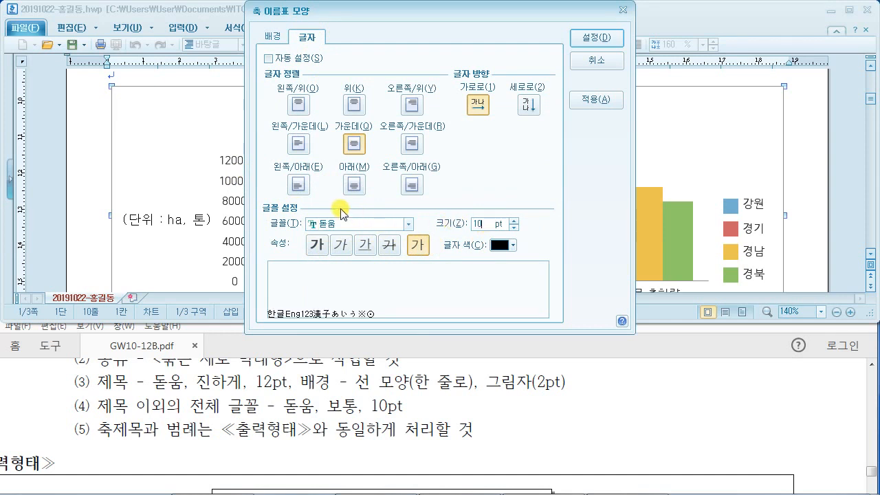
click(595, 38)
- Compare the Y-axis maximum and tick intervals in the exam PDF's sample chart with those of the document's chart
click(467, 391)
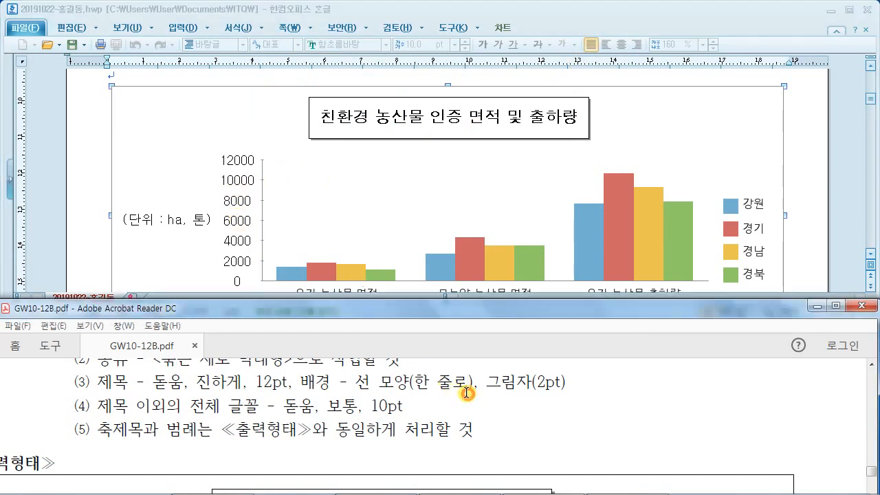
scroll(416, 396, down, 10)
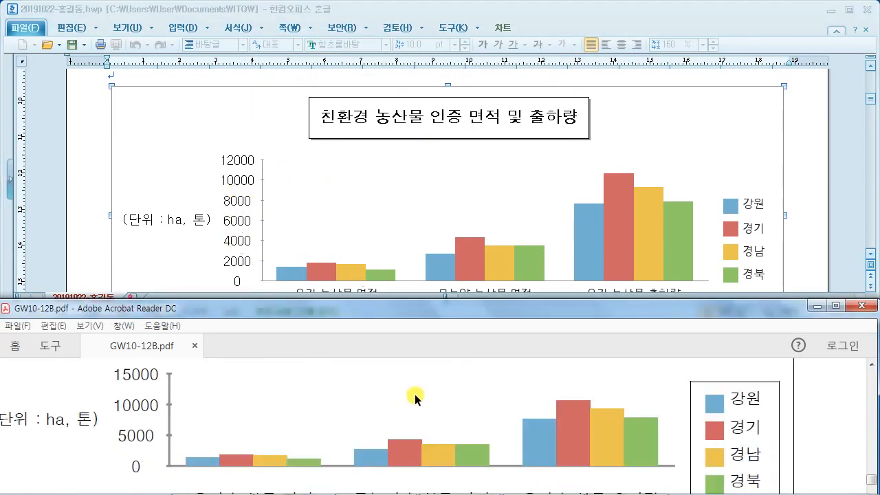
drag(418, 303, 417, 215)
scroll(389, 334, up, 2)
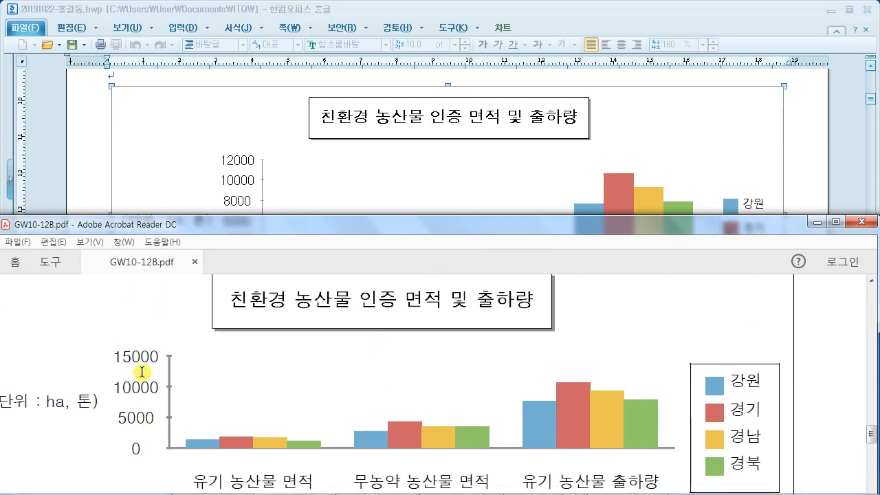
drag(98, 338, 171, 374)
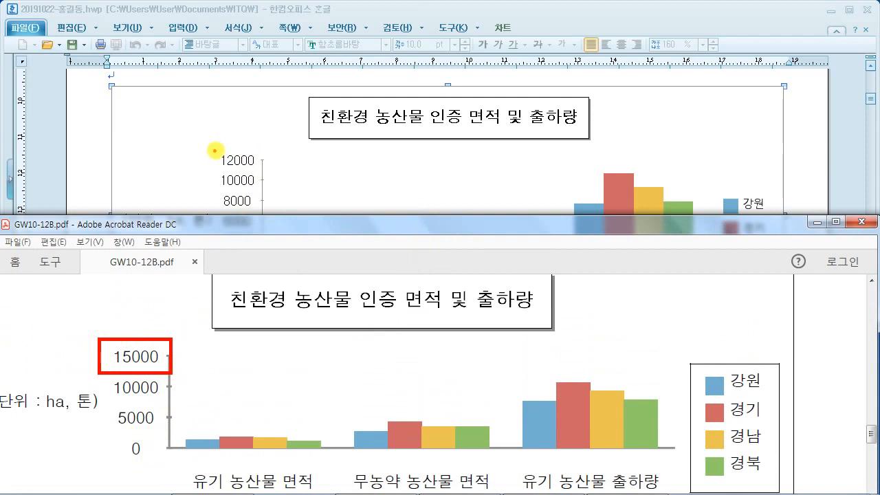
drag(212, 148, 266, 175)
drag(239, 147, 289, 95)
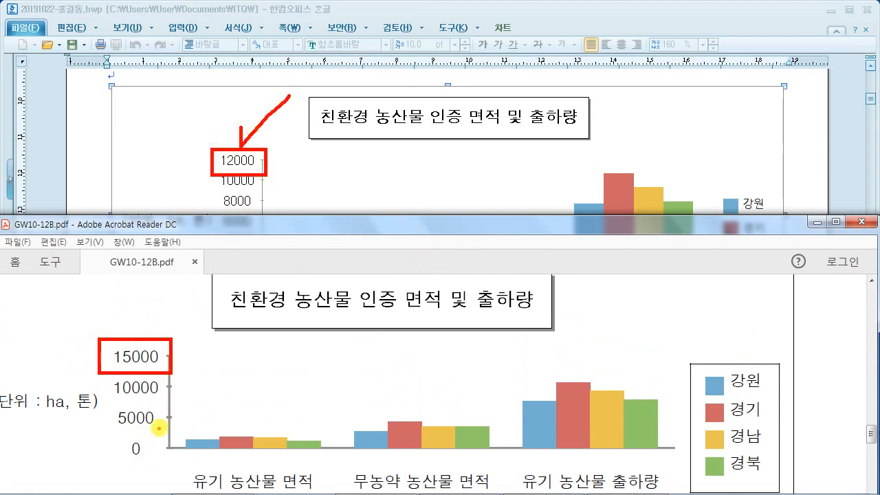
mouse_move(171, 421)
mouse_down()
mouse_move(171, 447)
mouse_move(181, 392)
mouse_move(169, 355)
mouse_move(165, 384)
mouse_move(239, 360)
mouse_up()
drag(180, 396, 231, 398)
drag(184, 435, 233, 436)
key(Escape)
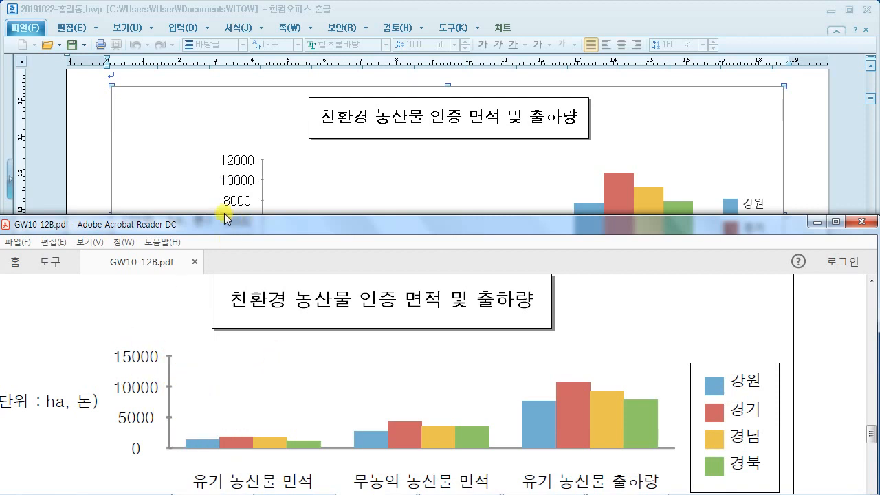
click(93, 145)
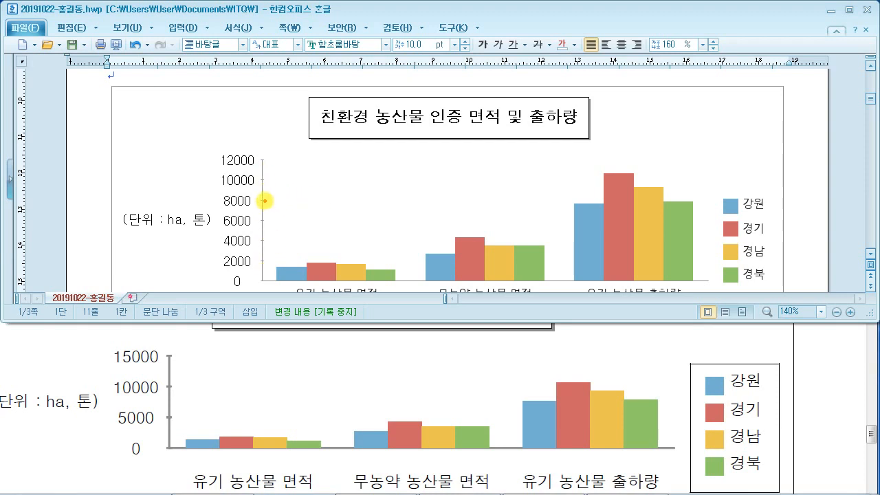
drag(264, 200, 327, 242)
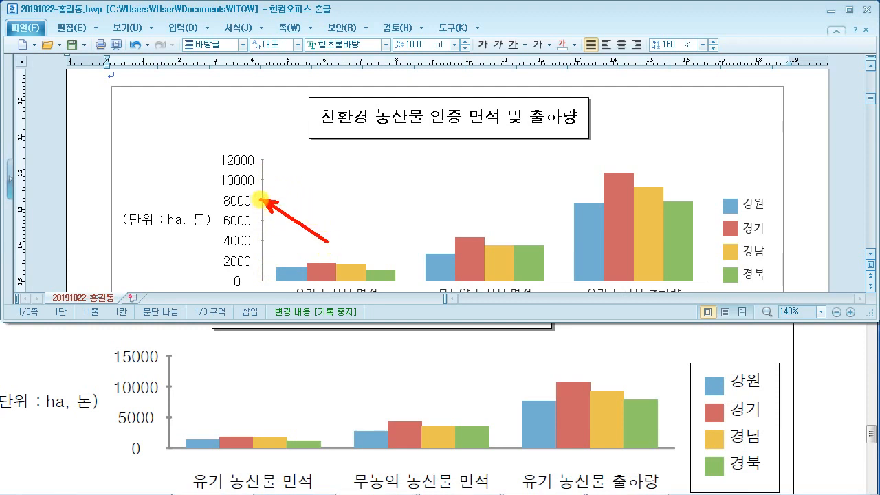
drag(253, 141, 270, 289)
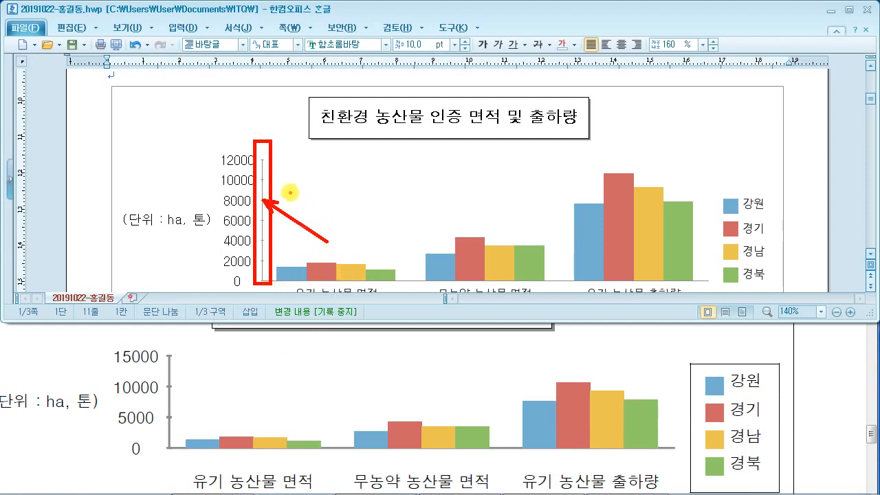
key(Escape)
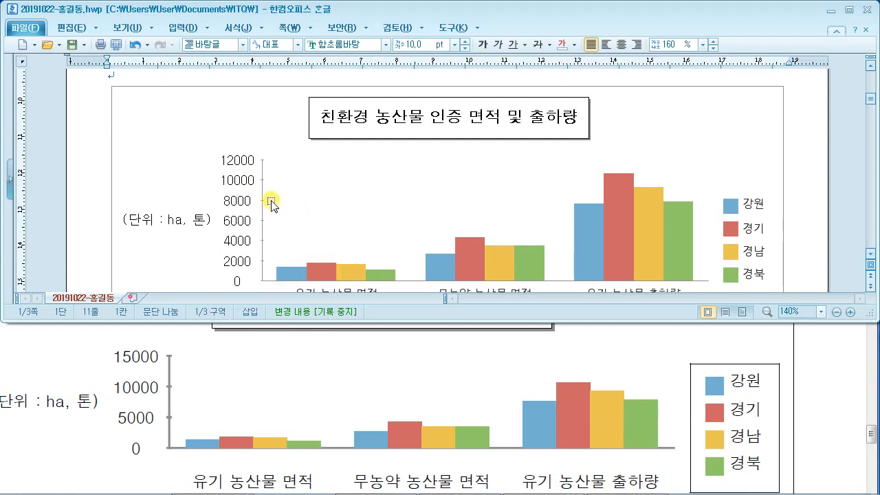
click(263, 184)
double_click(263, 180)
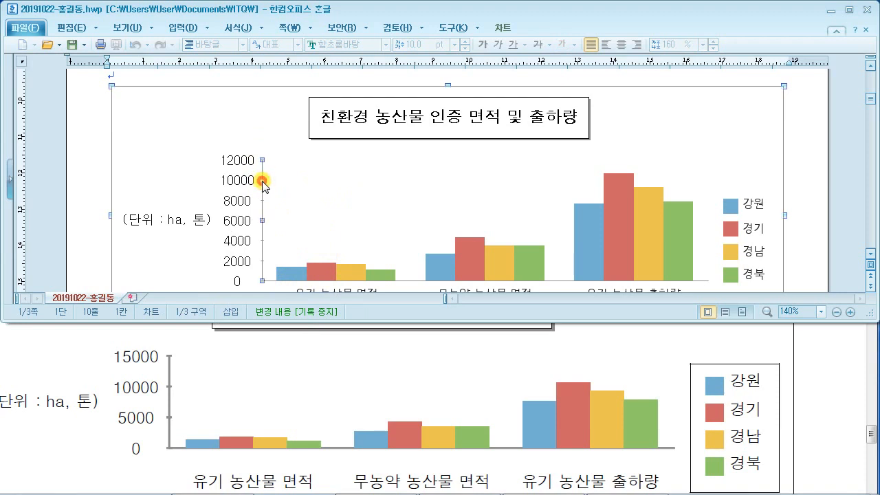
double_click(263, 184)
drag(306, 19, 381, 21)
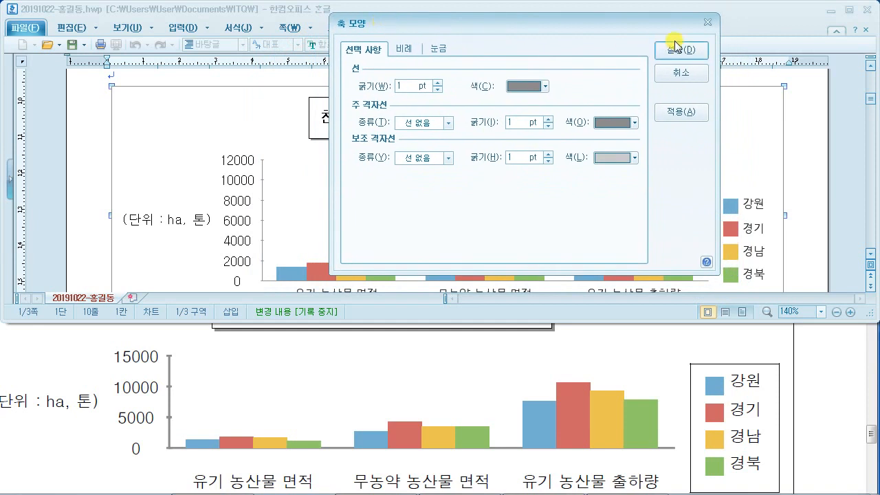
click(708, 22)
double_click(234, 181)
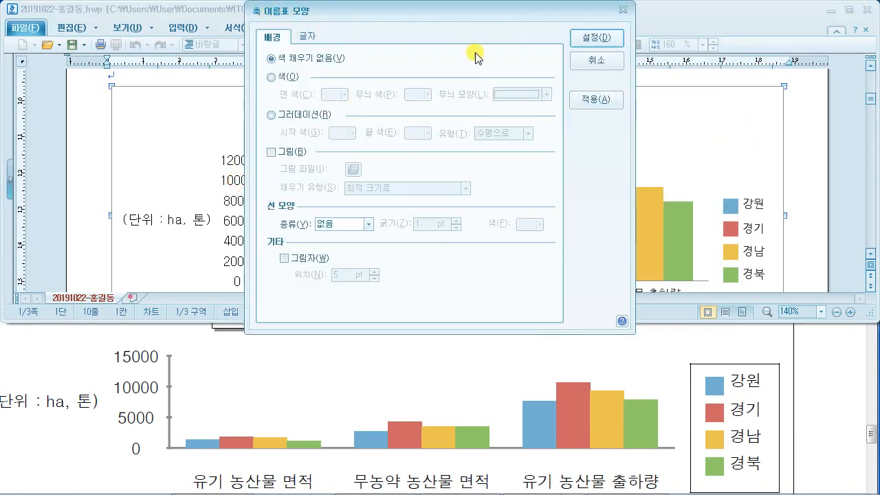
click(623, 10)
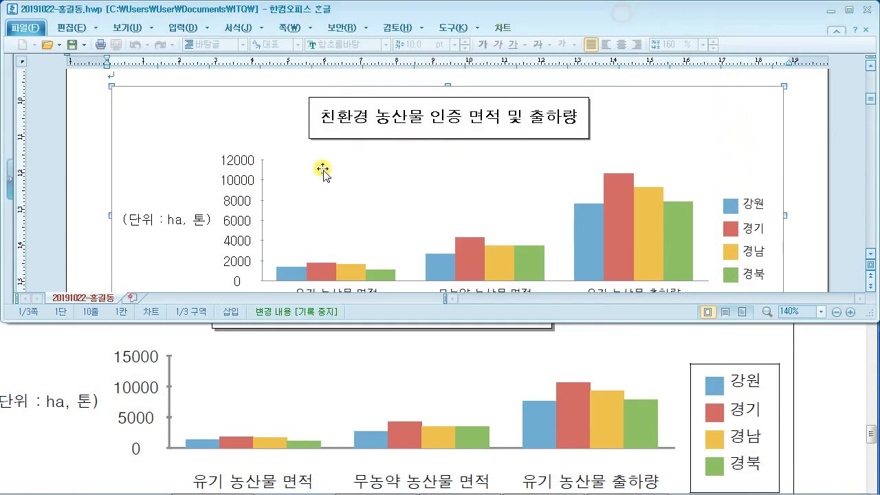
- Turn off automatic scaling (자동으로 꾸밈) for the Y axis and set its maximum (최댓값) to 15000
double_click(263, 205)
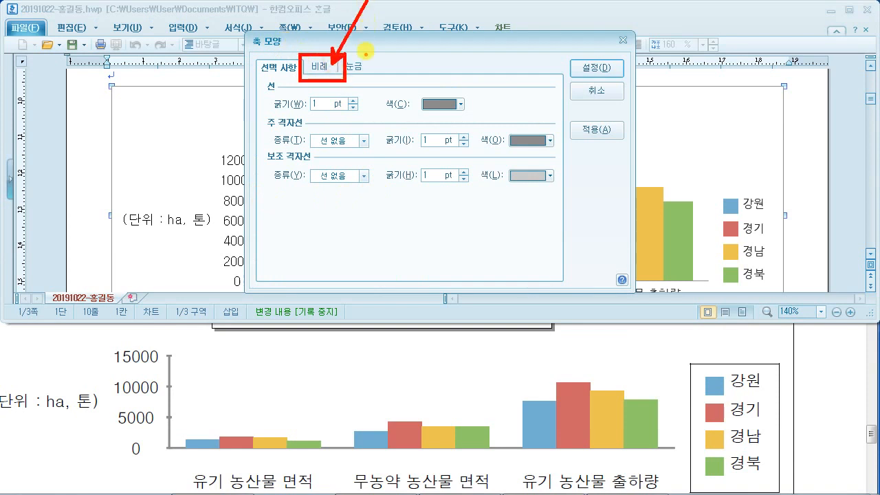
click(321, 67)
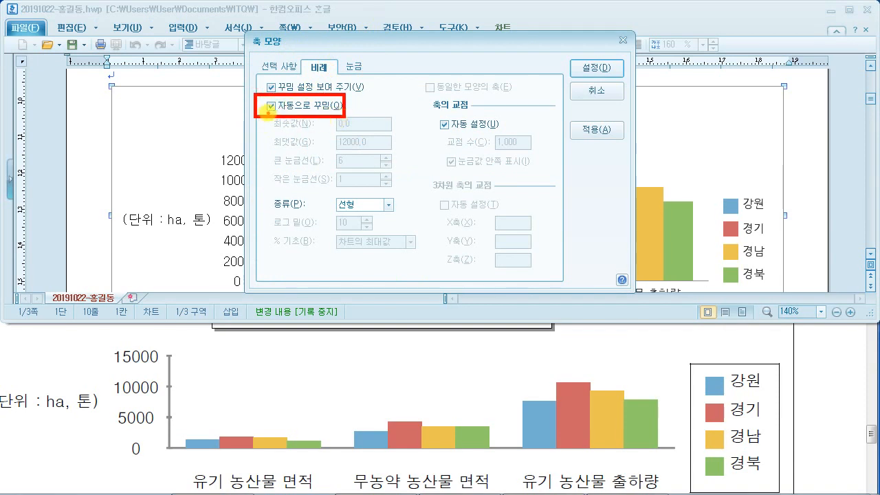
click(272, 106)
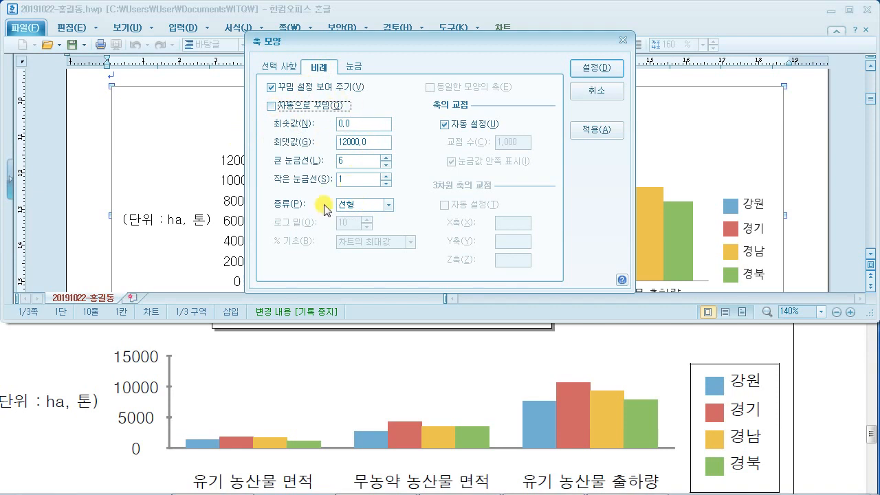
double_click(343, 124)
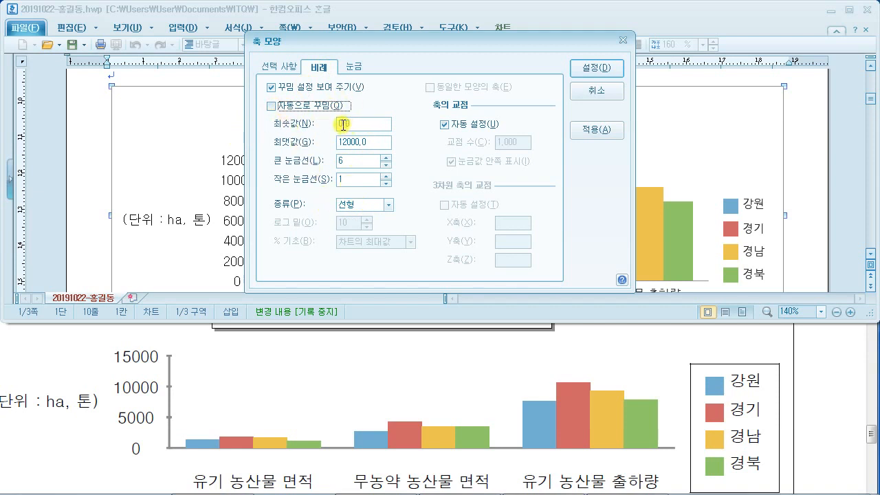
double_click(380, 143)
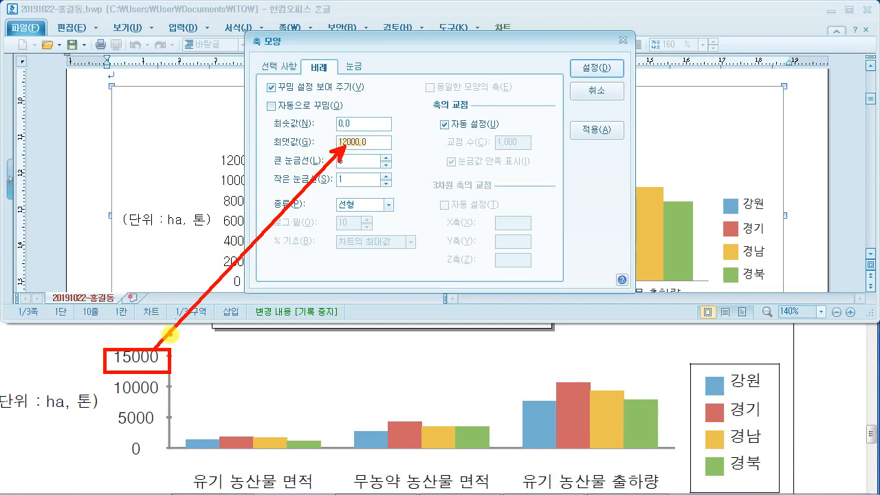
text(1)
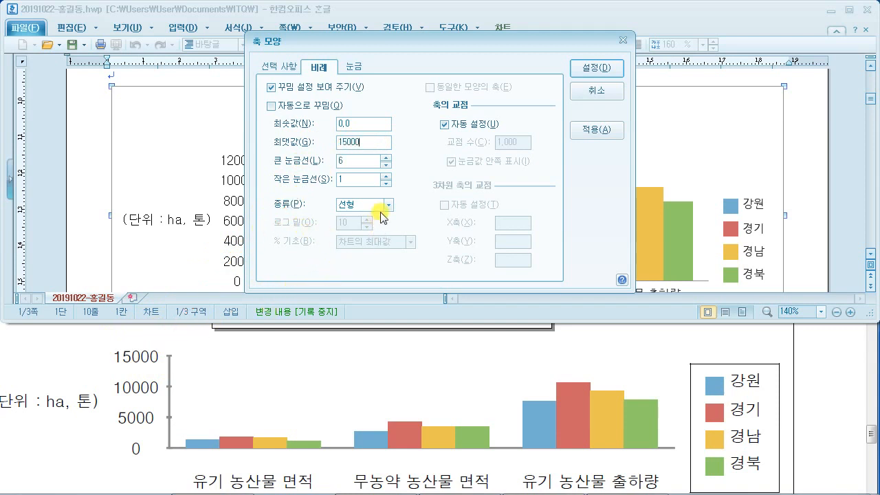
- Set the Y axis's major tick divisions (큰 눈금선) to 3, matching the exam PDF, and apply the axis settings
click(365, 158)
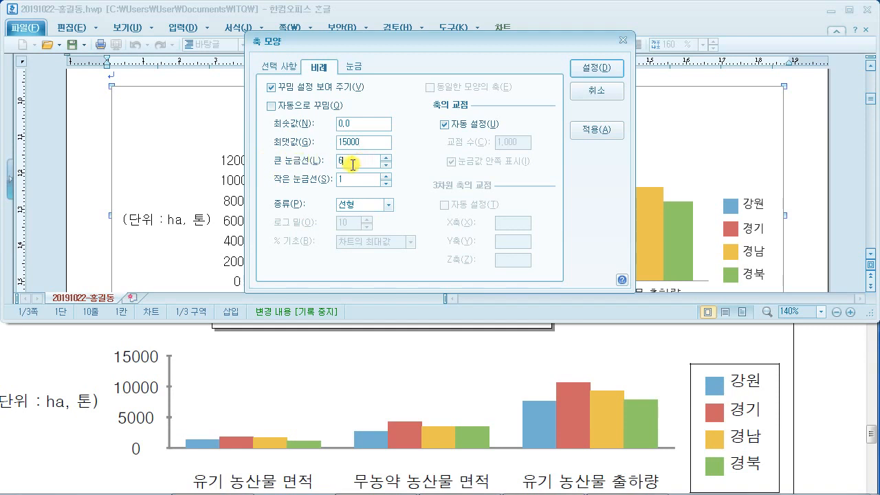
drag(168, 415, 173, 443)
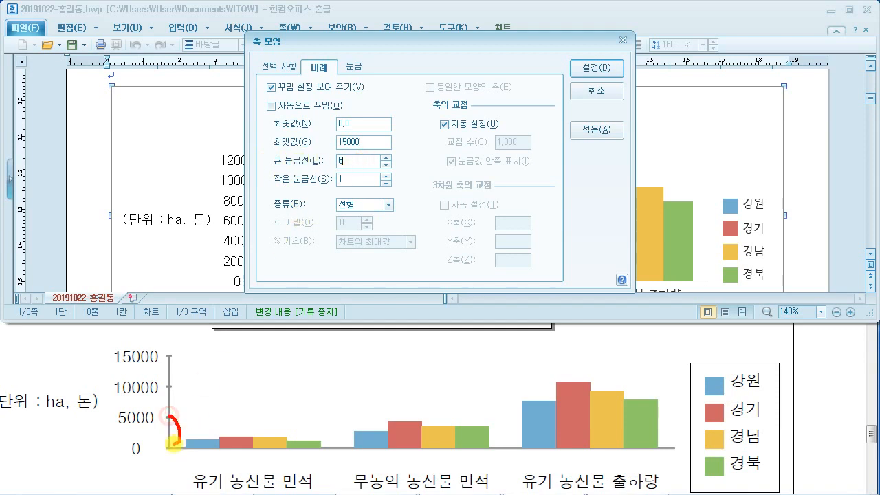
drag(177, 385, 168, 416)
drag(172, 354, 176, 380)
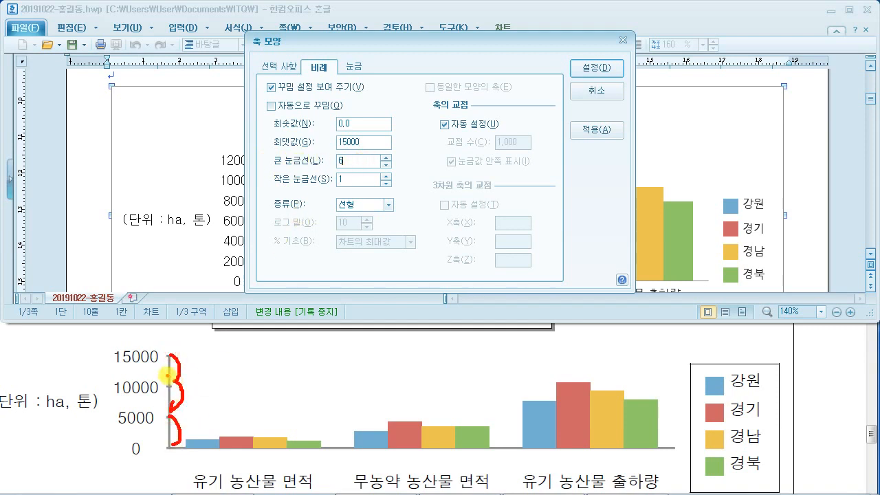
mouse_move(348, 169)
mouse_down()
mouse_move(345, 159)
mouse_move(358, 161)
mouse_up()
key(Escape)
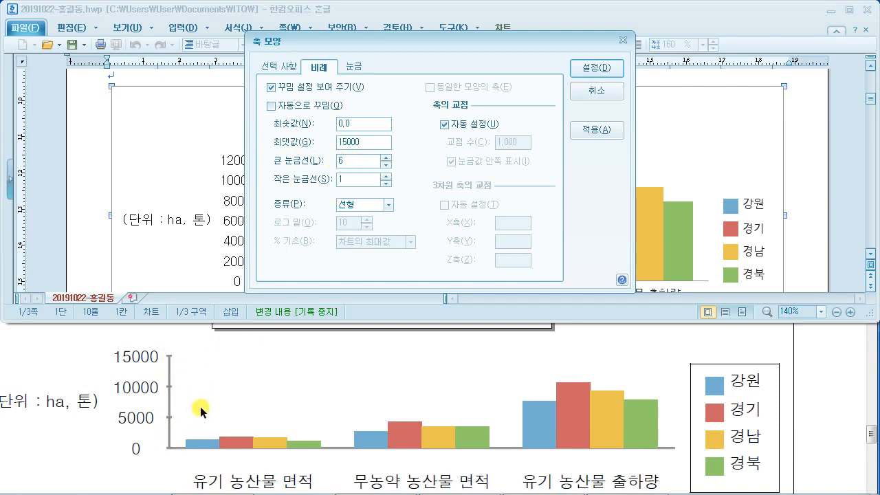
click(338, 159)
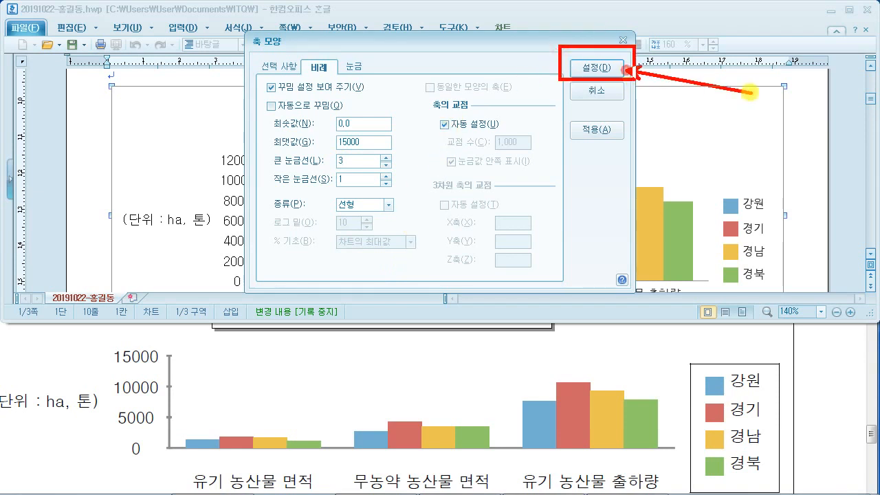
click(607, 72)
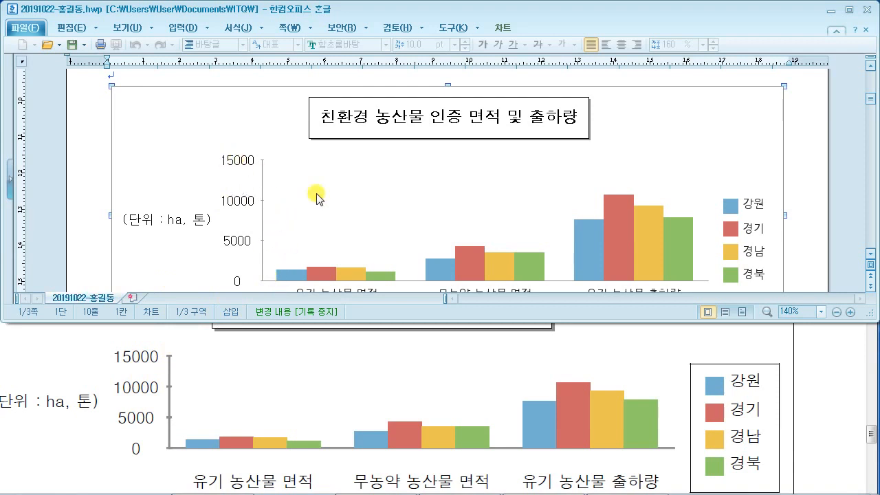
- Set the X-axis category labels' font to 돋움 at 10 pt and apply the label settings
scroll(314, 190, down, 1)
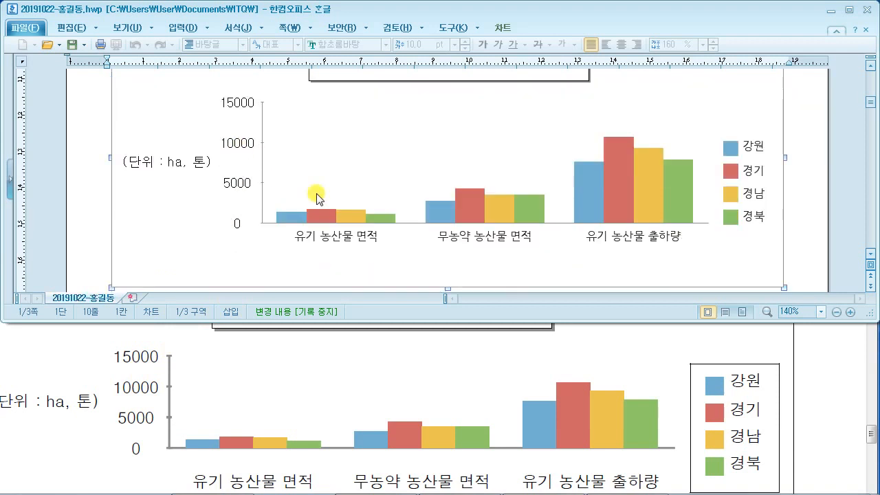
double_click(357, 244)
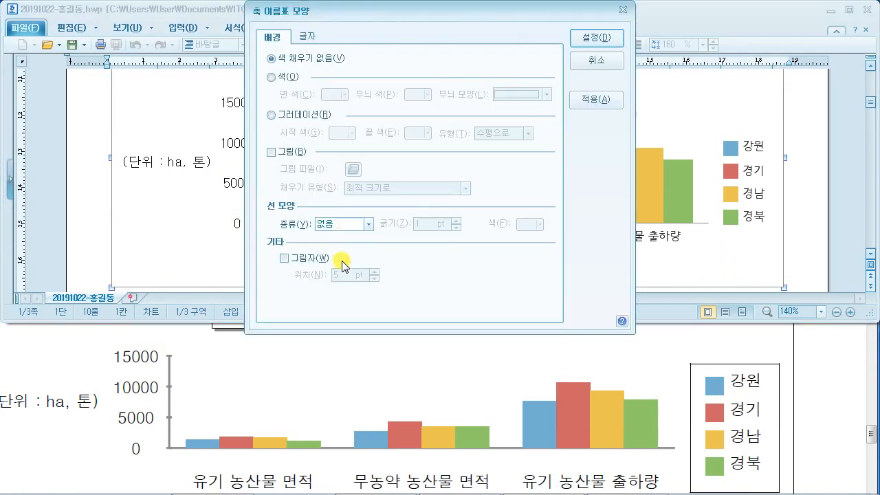
drag(306, 19, 372, 21)
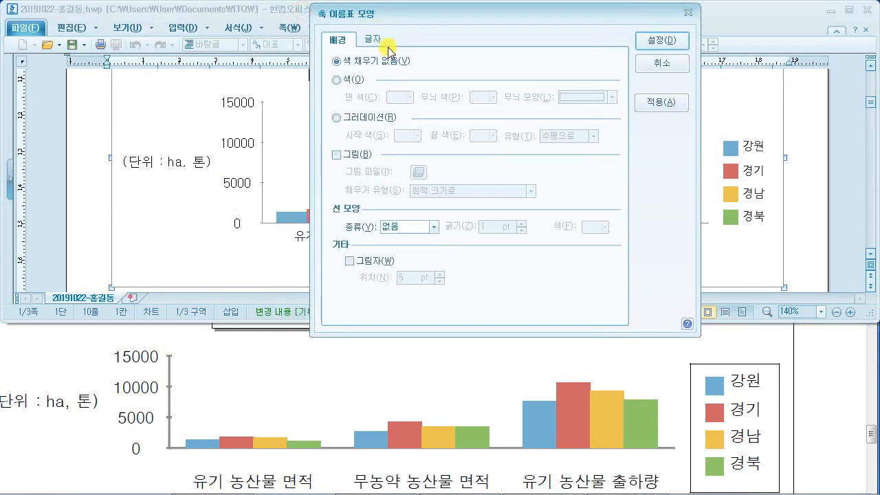
click(373, 40)
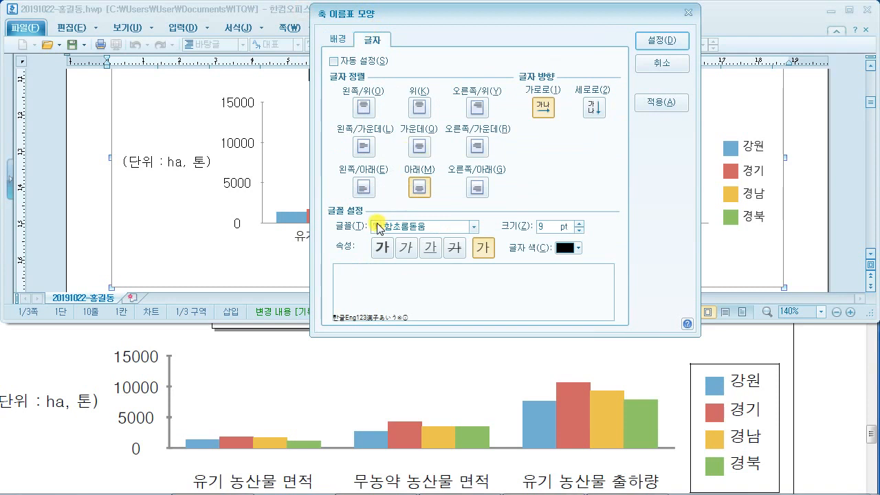
click(399, 230)
text(돋움)
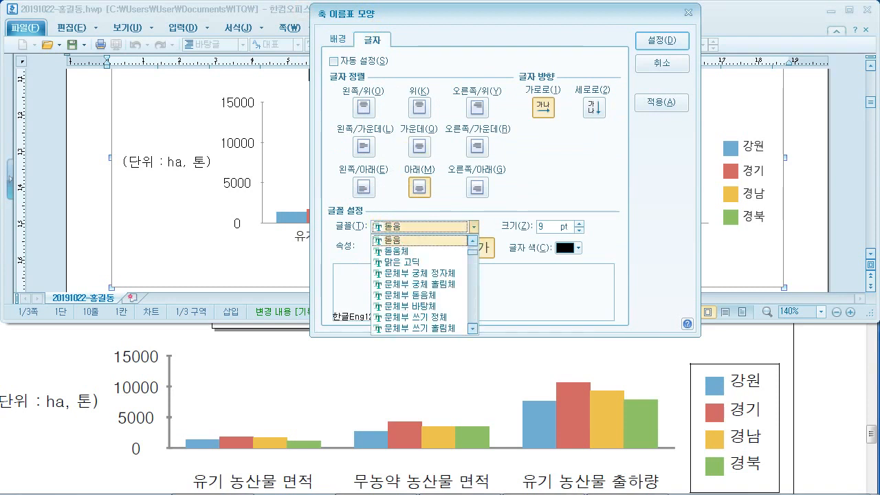
click(552, 194)
drag(551, 226, 501, 216)
text(10)
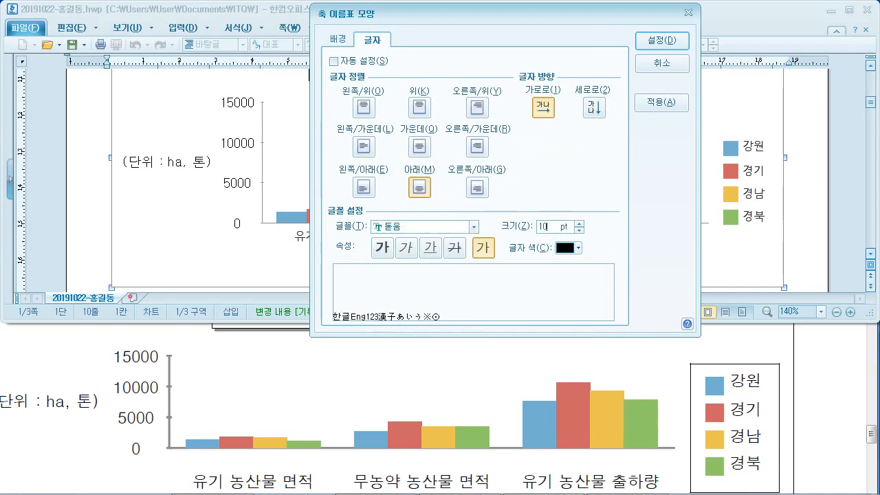
click(665, 41)
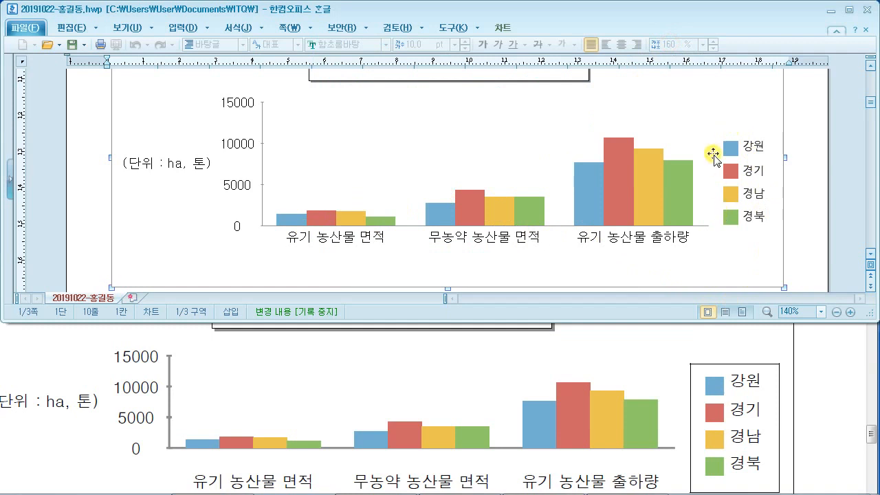
- Give the chart legend a black single-line (한 줄로) border, matching the exam PDF's sample chart
click(805, 371)
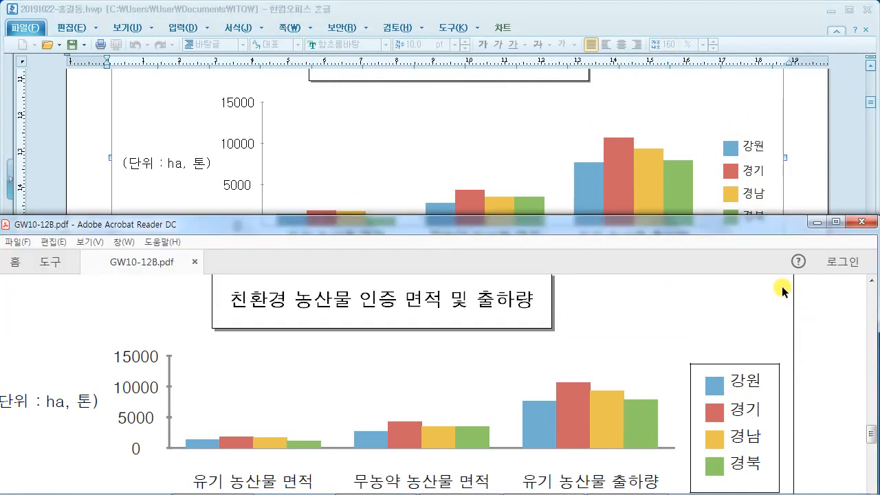
click(754, 156)
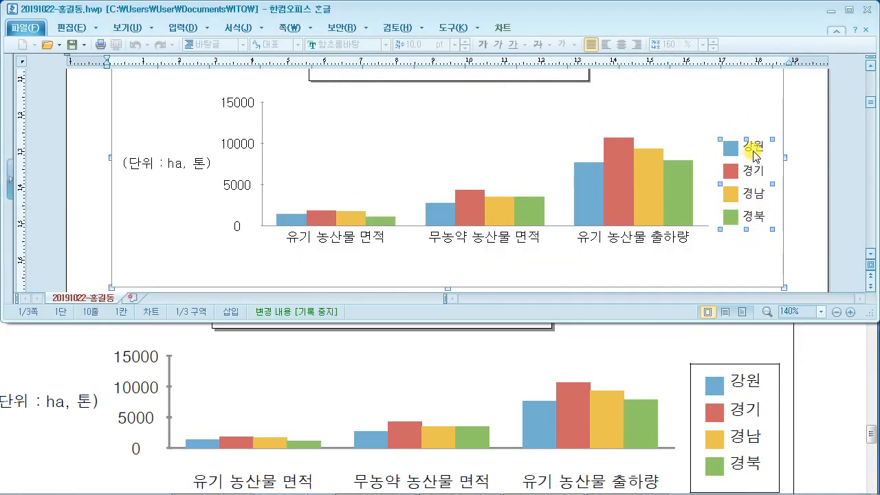
double_click(755, 156)
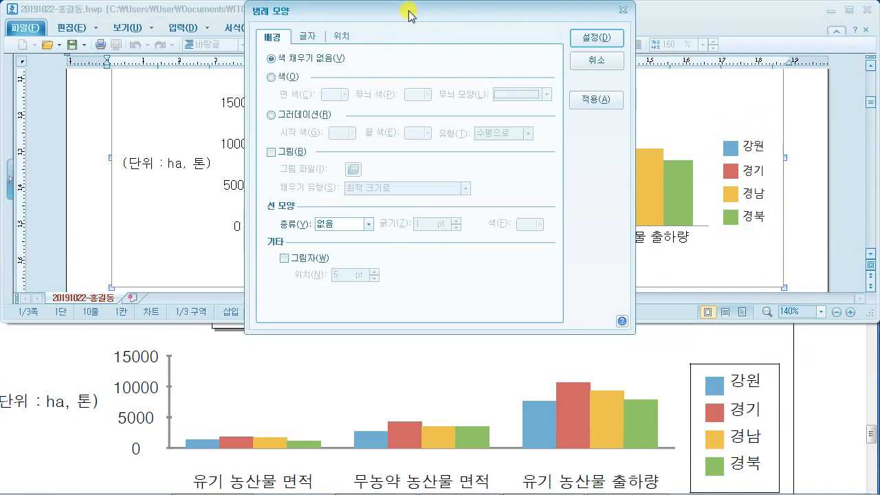
drag(409, 13, 324, 44)
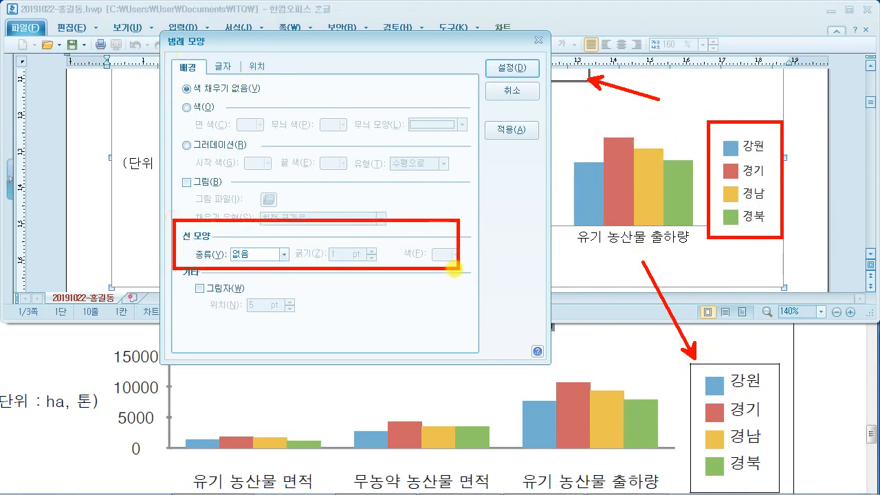
drag(245, 275, 166, 321)
drag(168, 277, 282, 323)
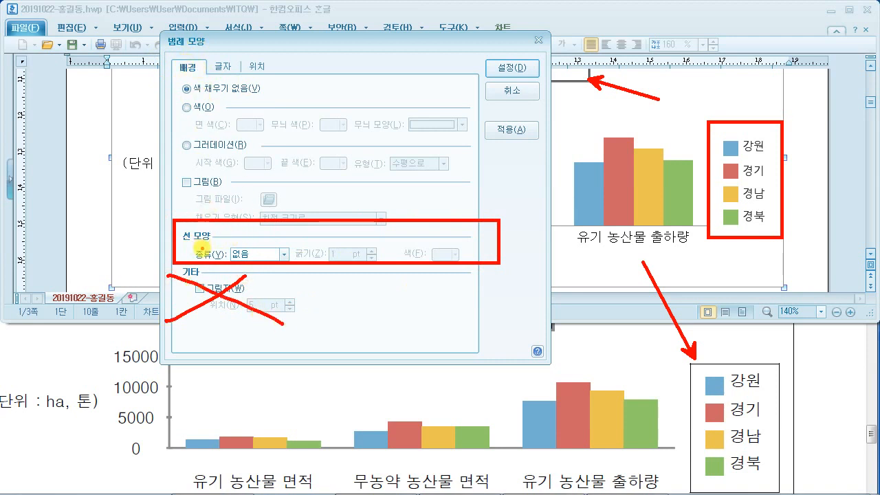
key(Escape)
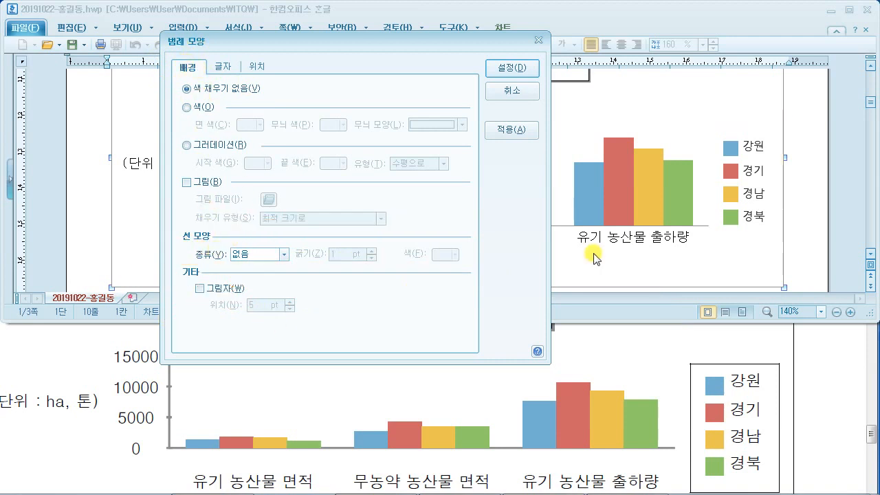
click(287, 254)
click(274, 277)
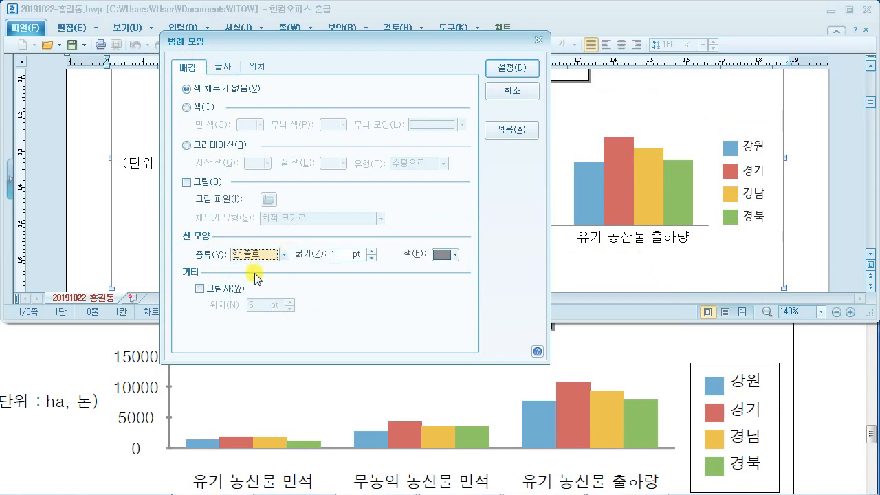
click(445, 254)
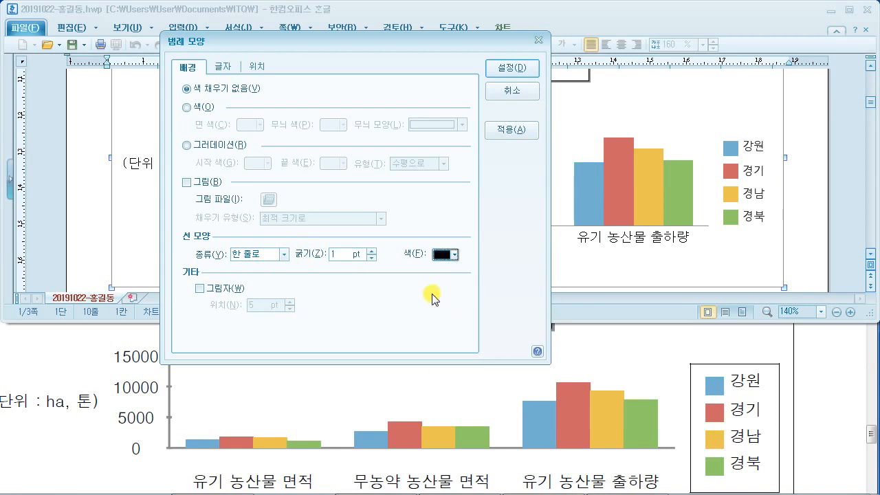
drag(193, 242, 306, 272)
drag(407, 242, 479, 276)
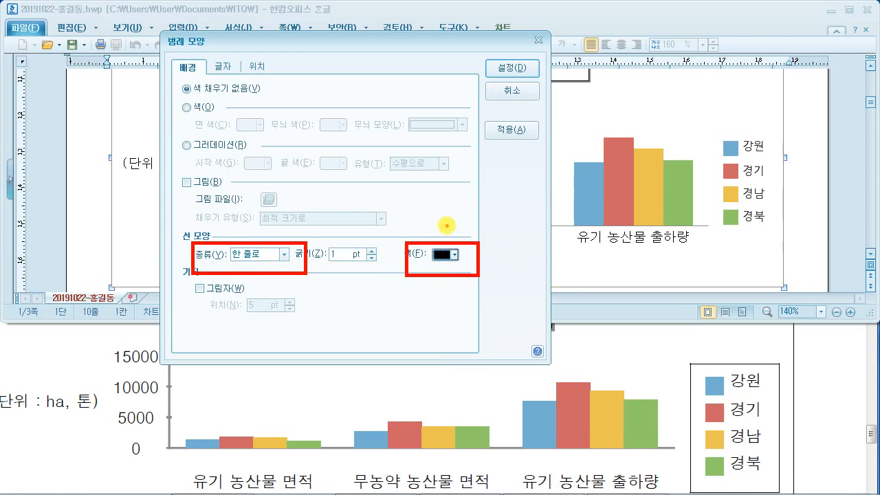
mouse_move(208, 58)
mouse_down()
mouse_move(249, 89)
mouse_move(244, 82)
mouse_up()
drag(237, 67, 326, 149)
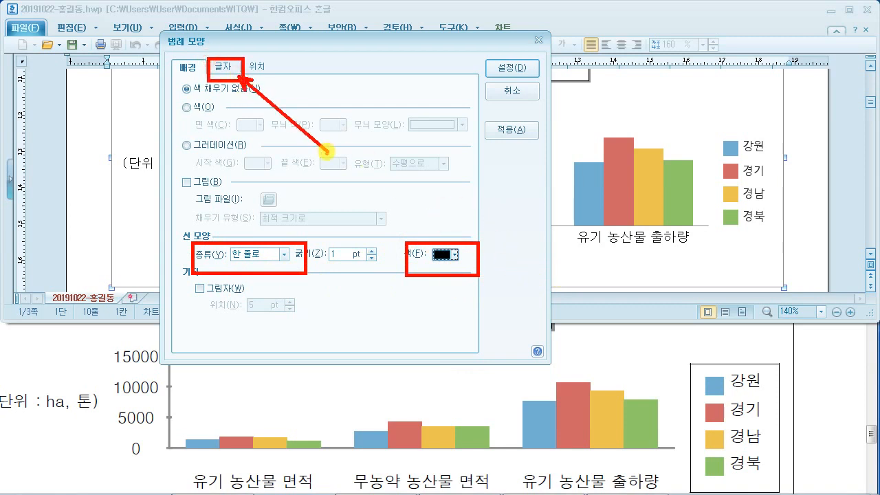
- Set the legend text's font to 돋움 at size 10 and apply the legend settings
click(221, 71)
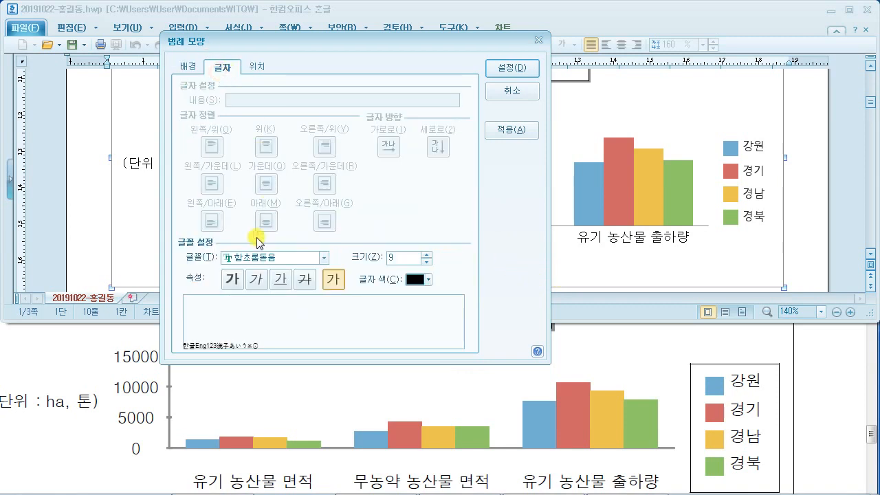
click(273, 259)
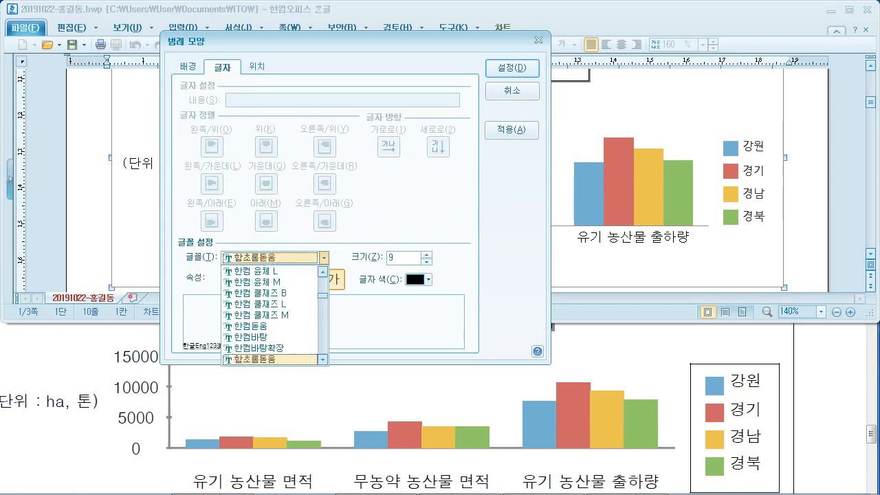
text(돋움)
click(409, 216)
drag(406, 256, 357, 255)
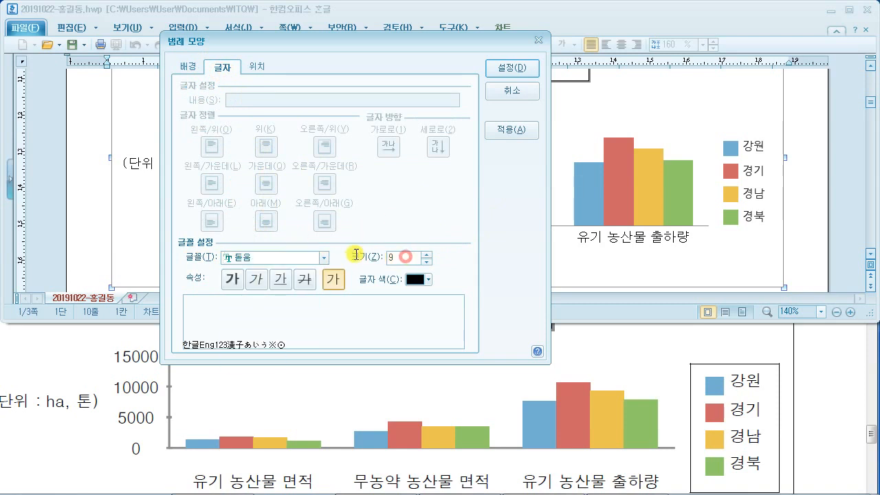
text(10)
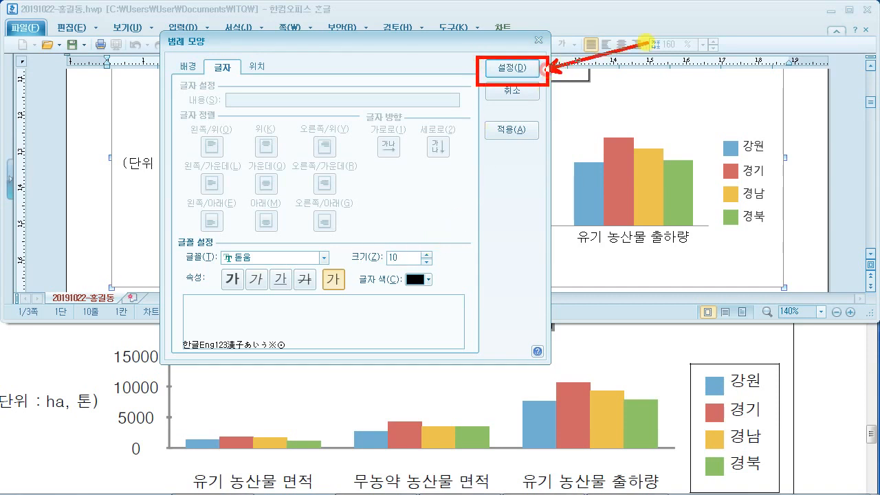
click(513, 69)
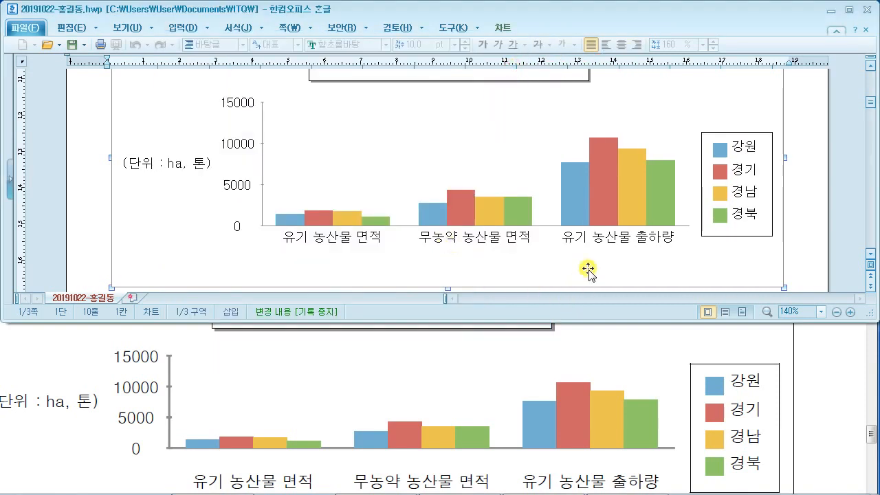
- Enlarge the legend box in width and height to resemble the exam PDF's sample legend, and deselect the chart
click(799, 367)
scroll(806, 372, down, 1)
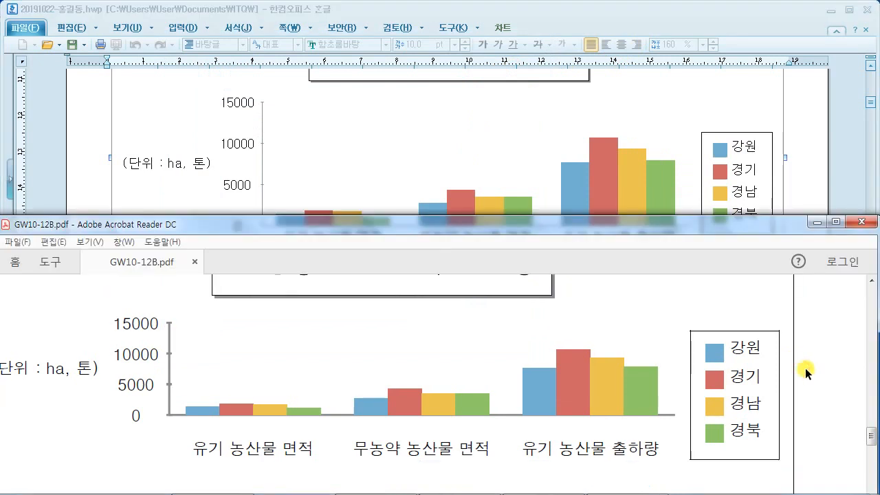
scroll(805, 372, down, 1)
click(808, 163)
scroll(809, 168, down, 1)
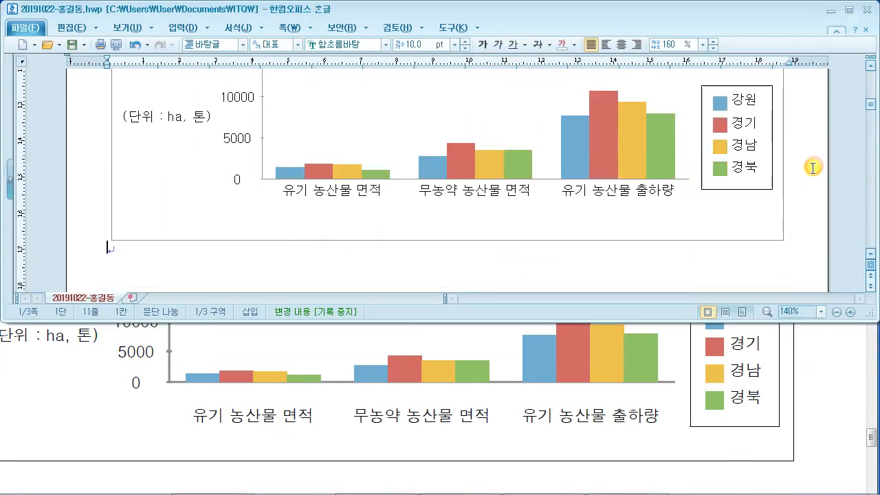
click(755, 123)
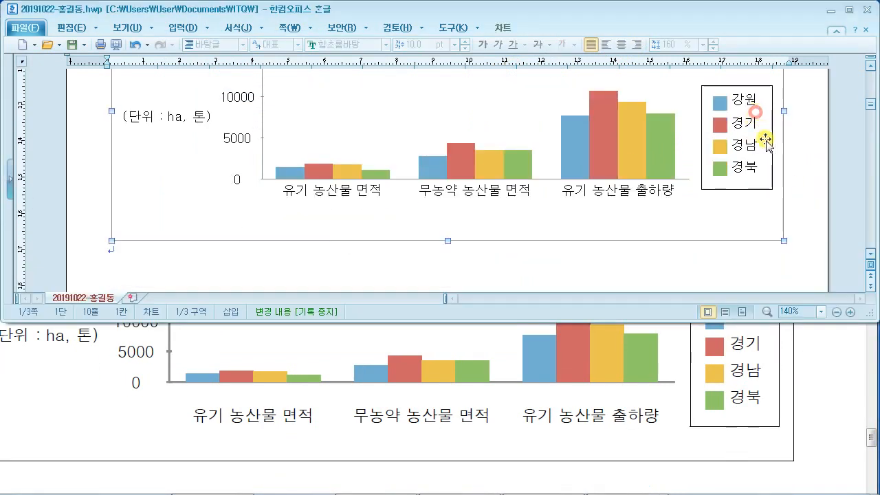
click(765, 117)
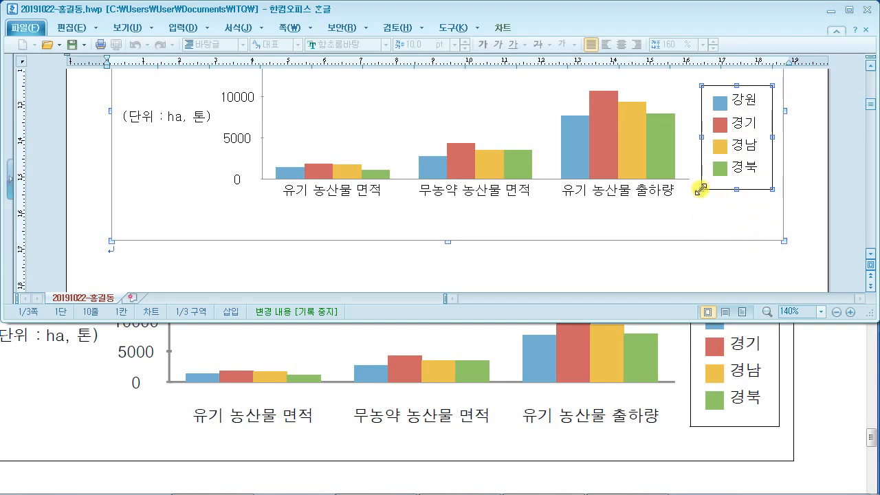
drag(697, 197, 697, 197)
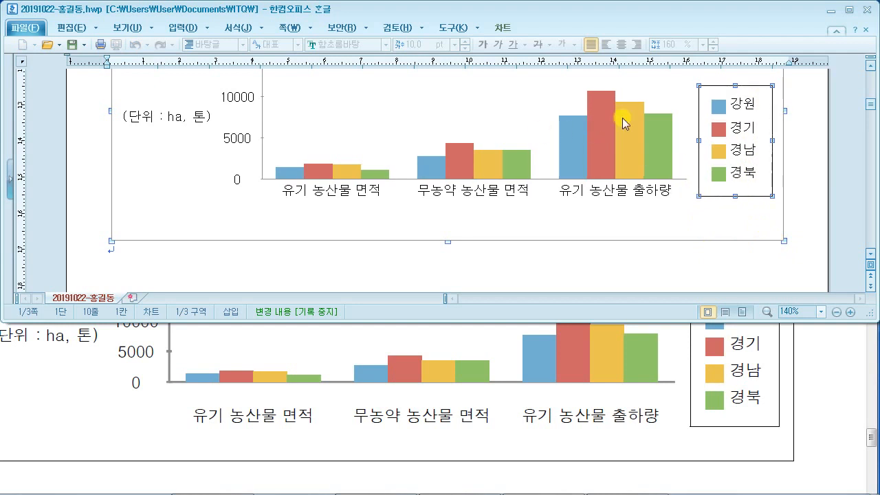
click(805, 352)
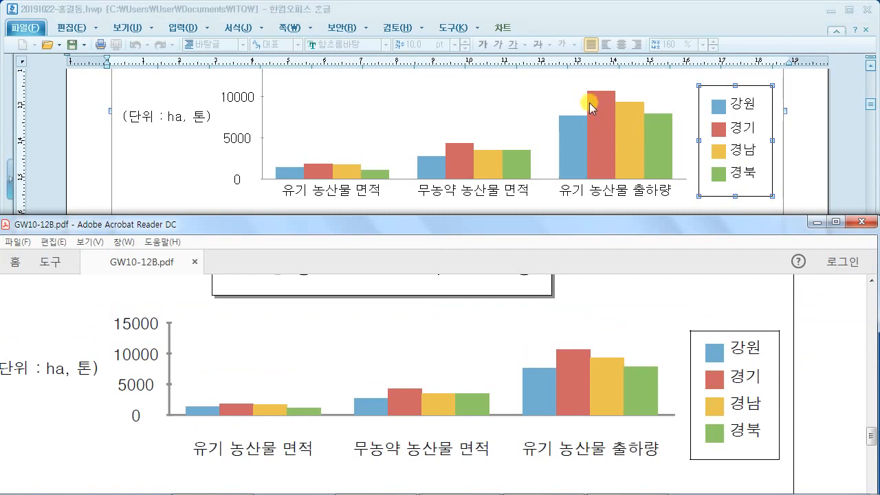
drag(698, 84, 687, 64)
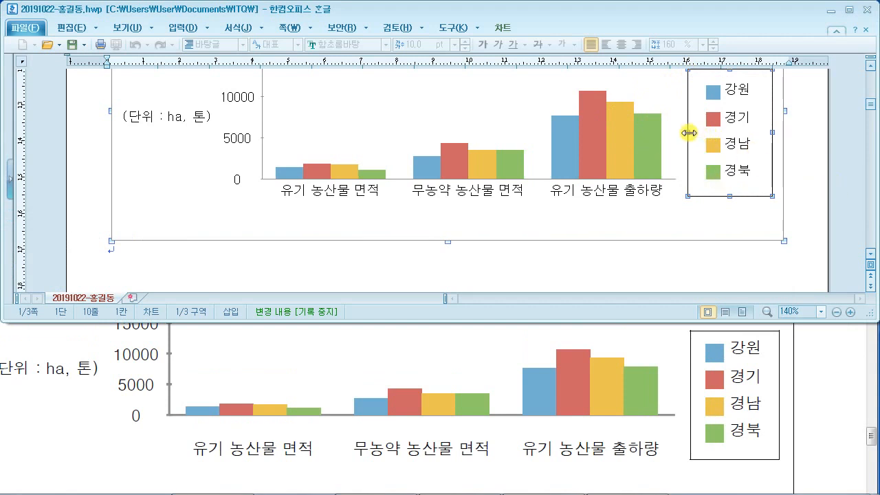
drag(684, 133, 679, 133)
click(815, 165)
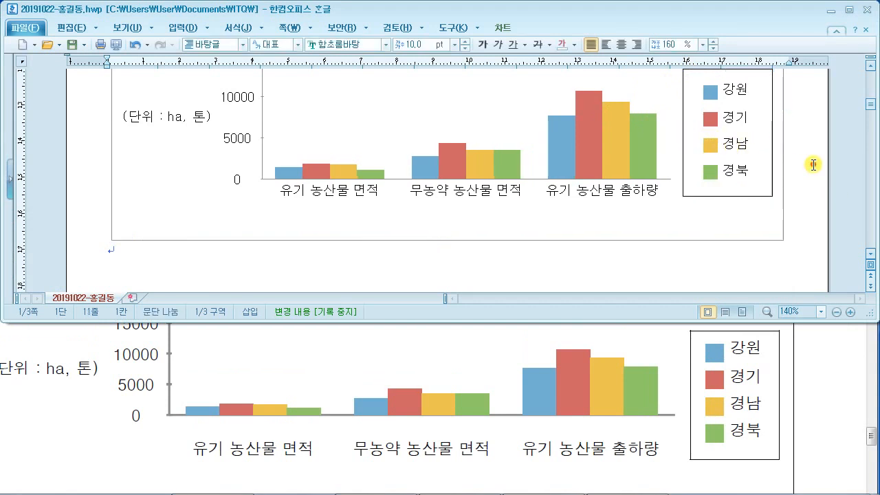
- Maximize the document window, bring the table and finished chart into view, and save the document
click(849, 10)
scroll(775, 226, up, 1)
scroll(774, 226, up, 3)
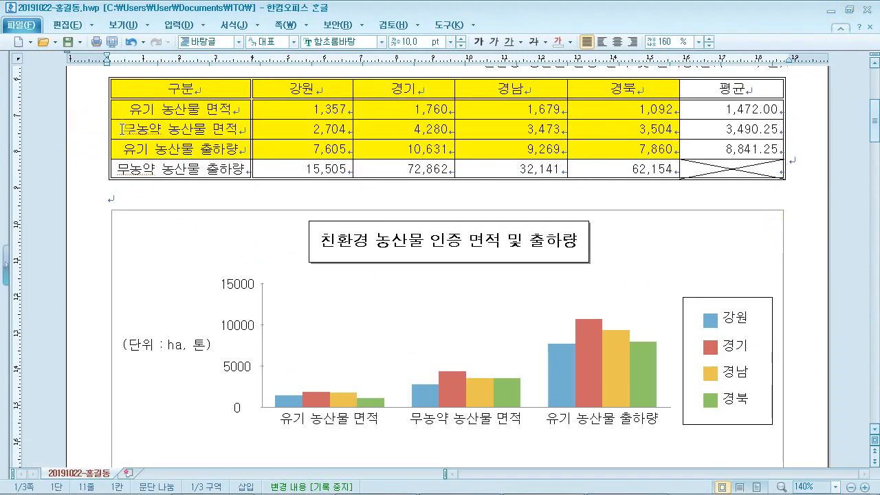
click(67, 42)
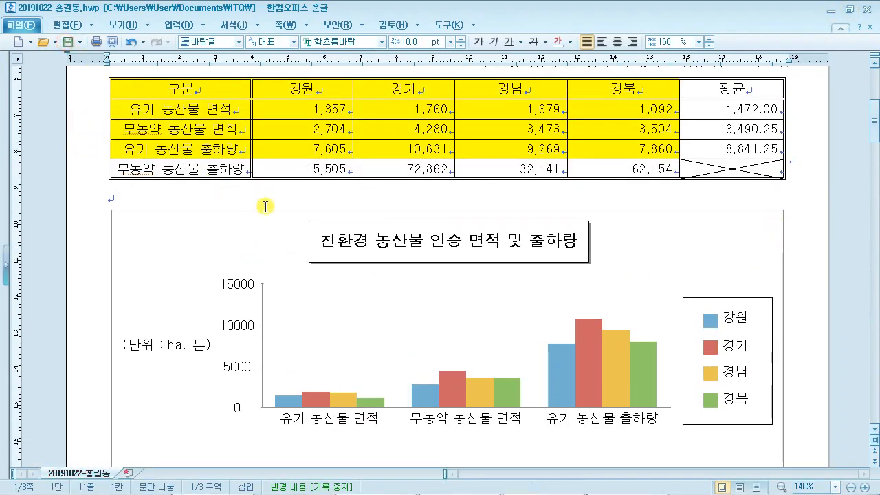